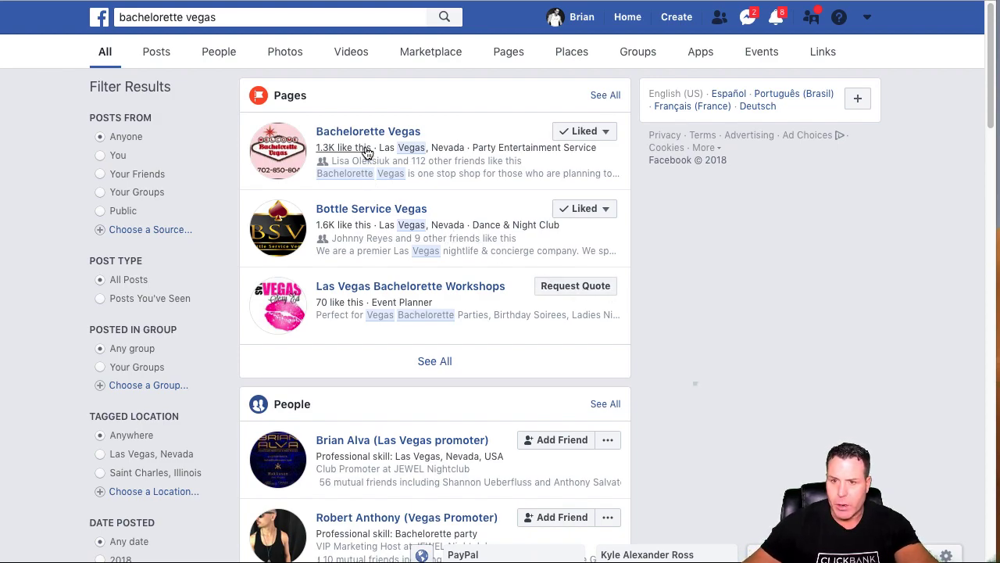
# Open the Bachelorette Vegas page from the search results and view its list of tabs.
pyautogui.moveTo(369, 135)
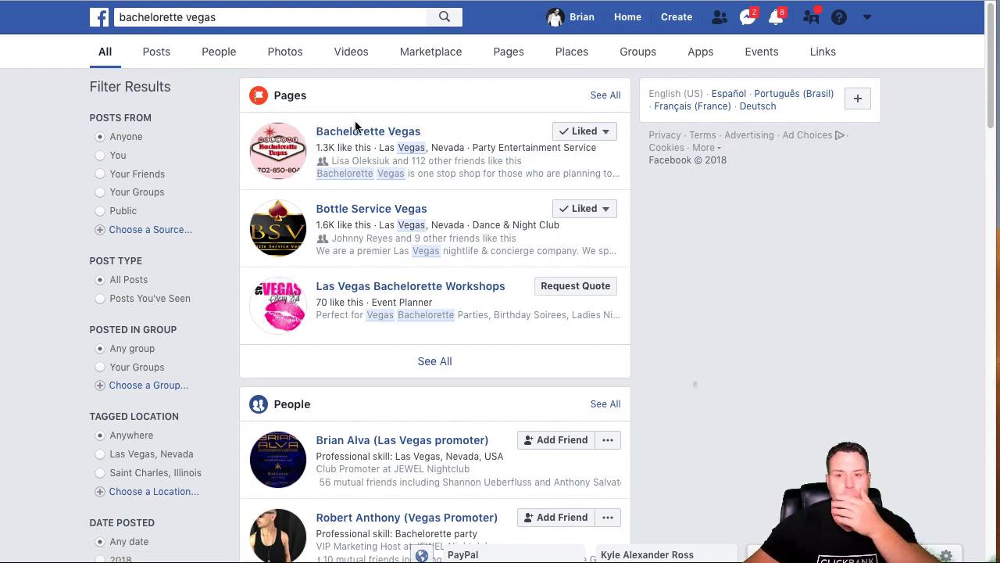
pyautogui.click(361, 131)
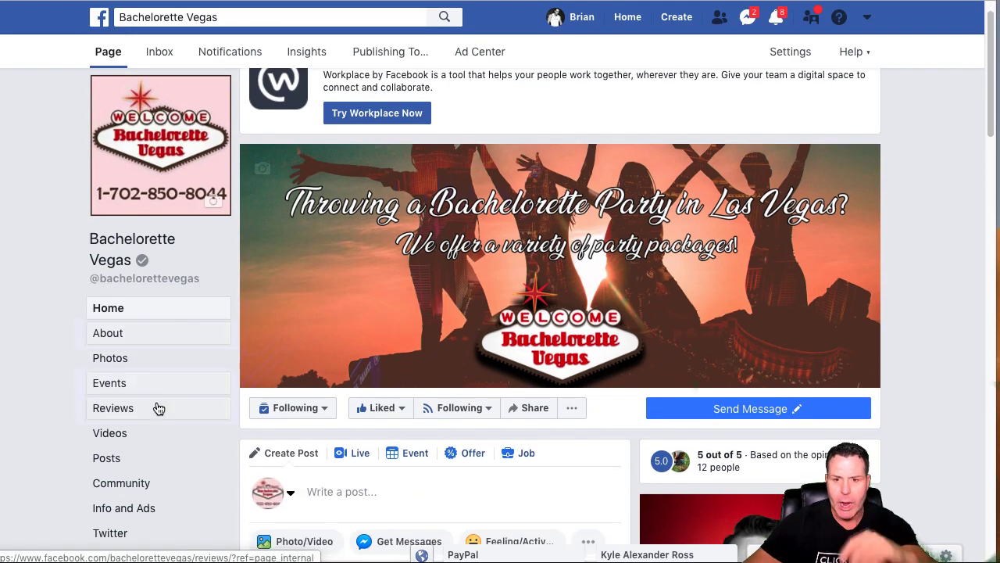
pyautogui.scroll(-3, 146, 383)
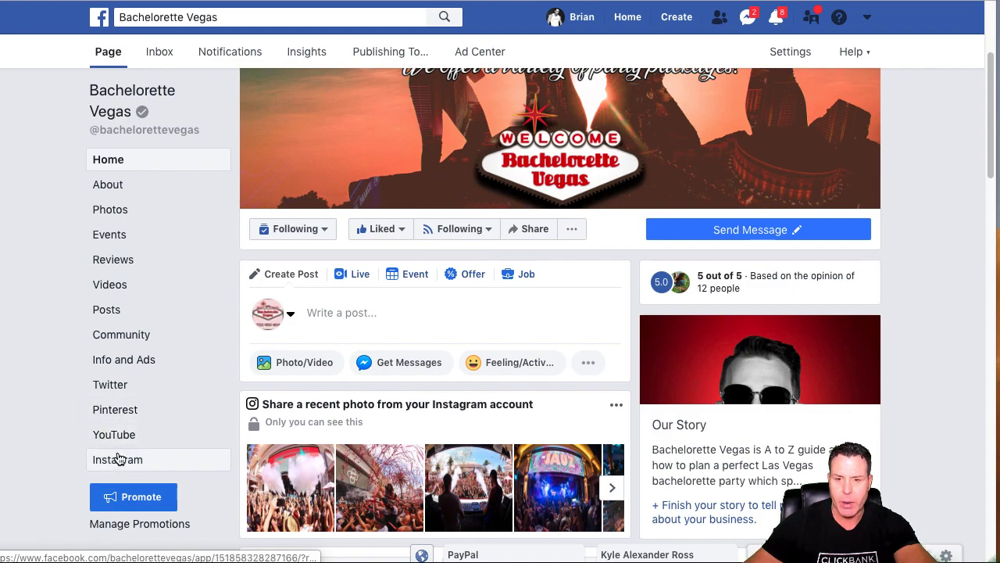
# View the page's Twitter, YouTube and Instagram tabs one after another.
pyautogui.click(117, 386)
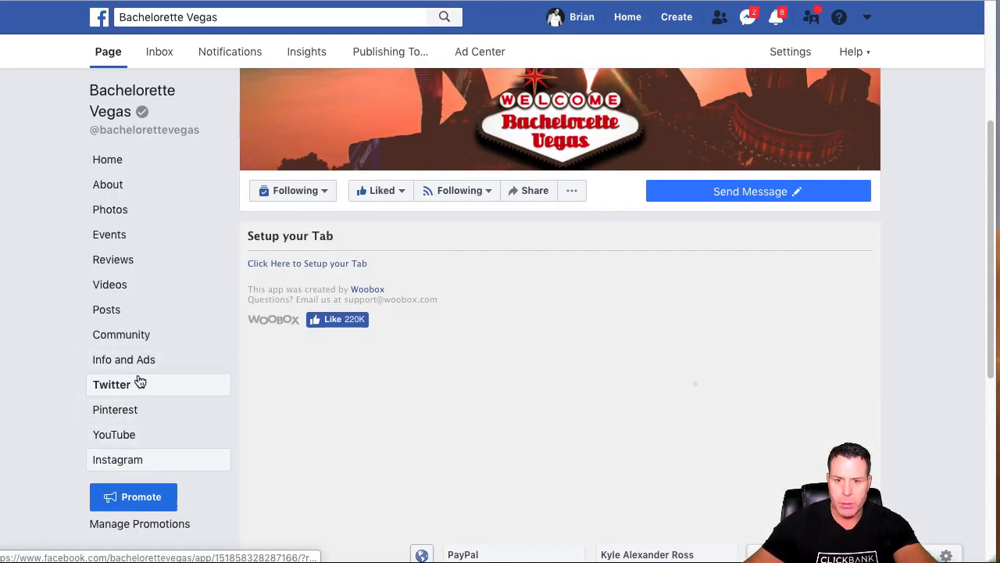
pyautogui.click(125, 385)
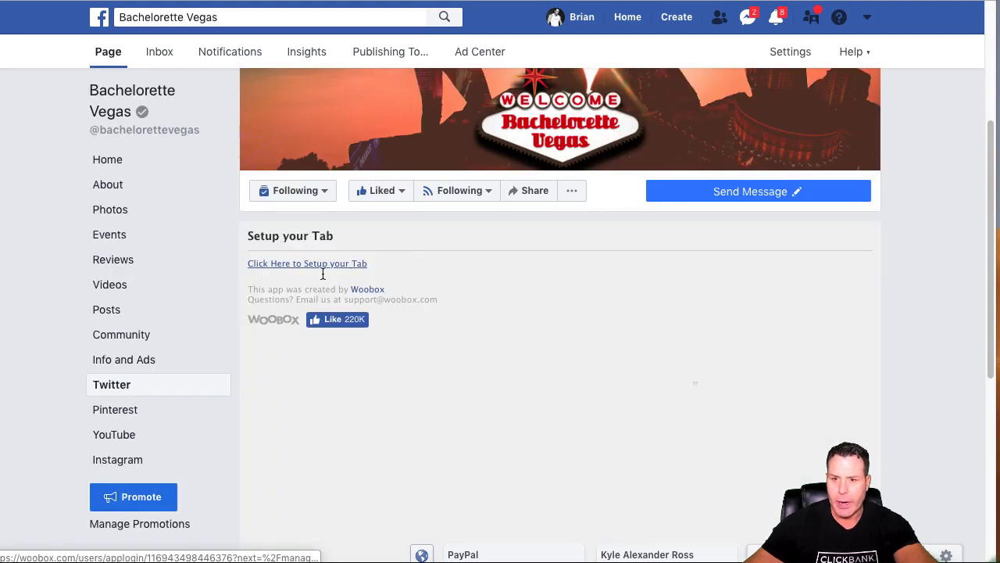
pyautogui.click(169, 414)
pyautogui.click(121, 442)
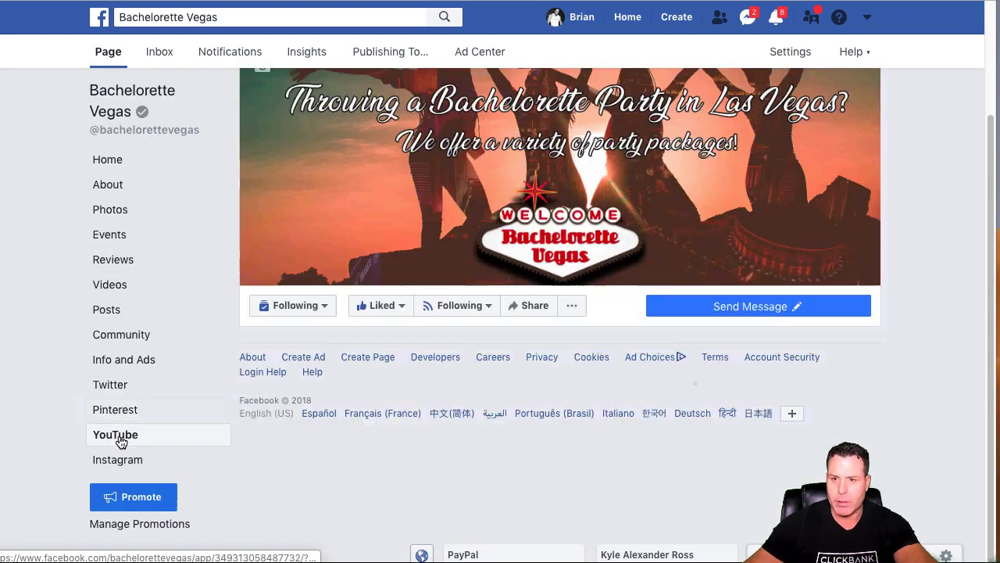
pyautogui.click(128, 467)
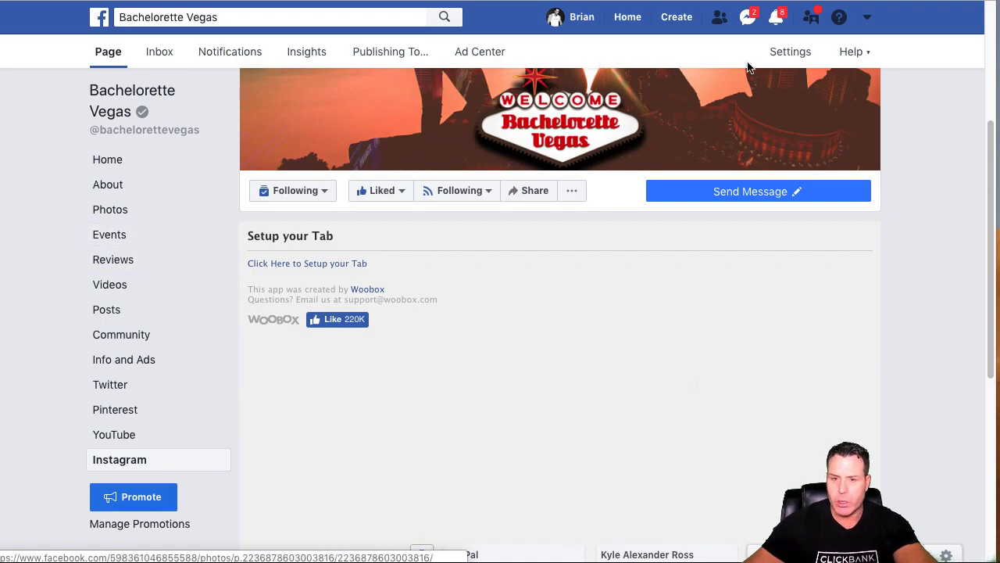
# Open the page's Templates and Tabs settings and view the full list of tabs.
pyautogui.click(782, 56)
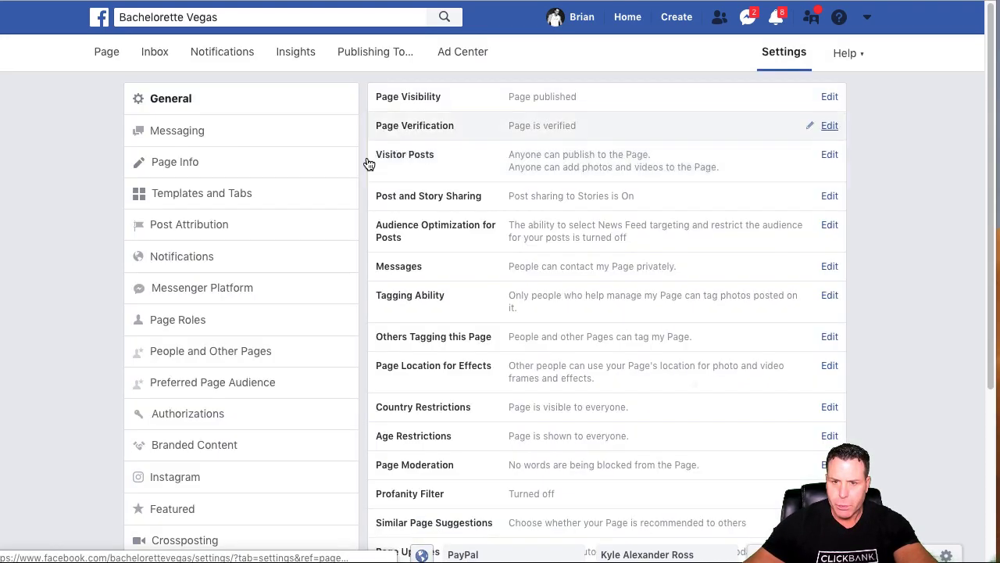
pyautogui.click(201, 197)
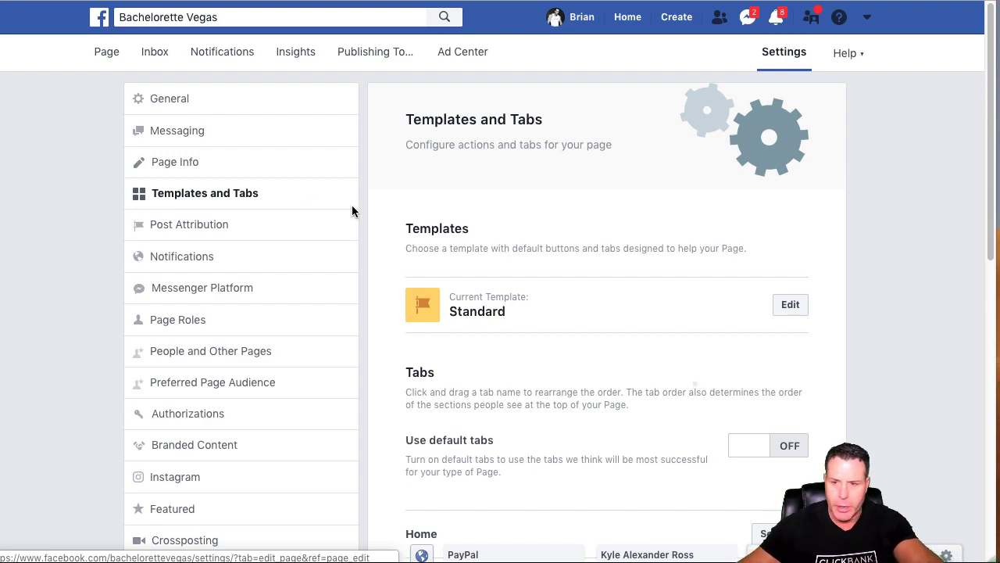
pyautogui.scroll(-2, 586, 324)
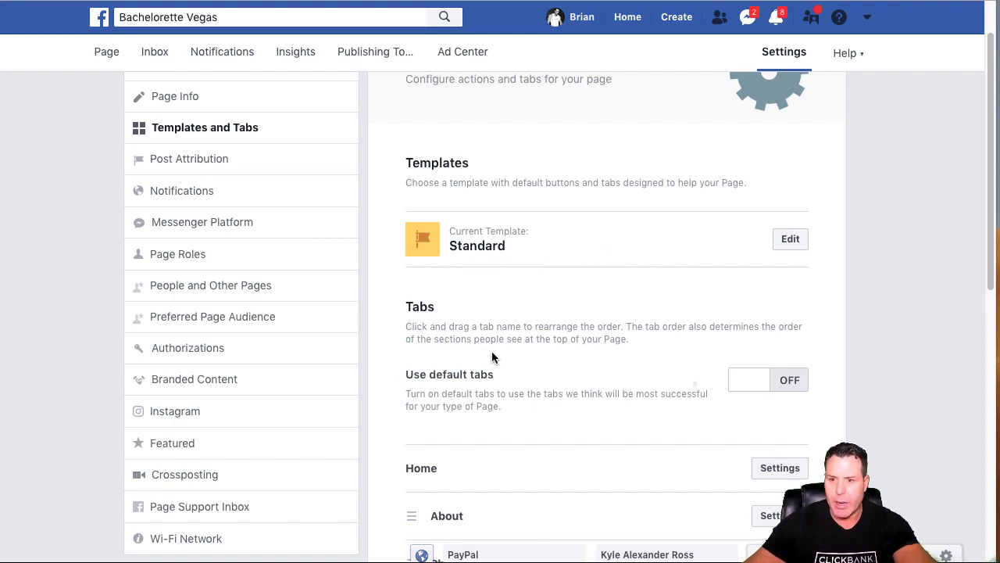
pyautogui.scroll(-4, 496, 344)
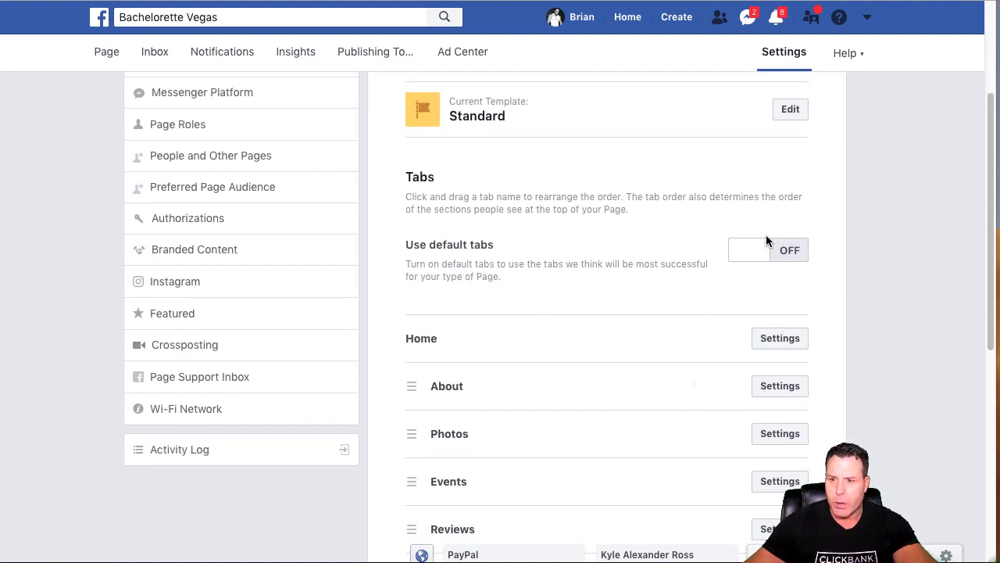
pyautogui.scroll(-5, 728, 278)
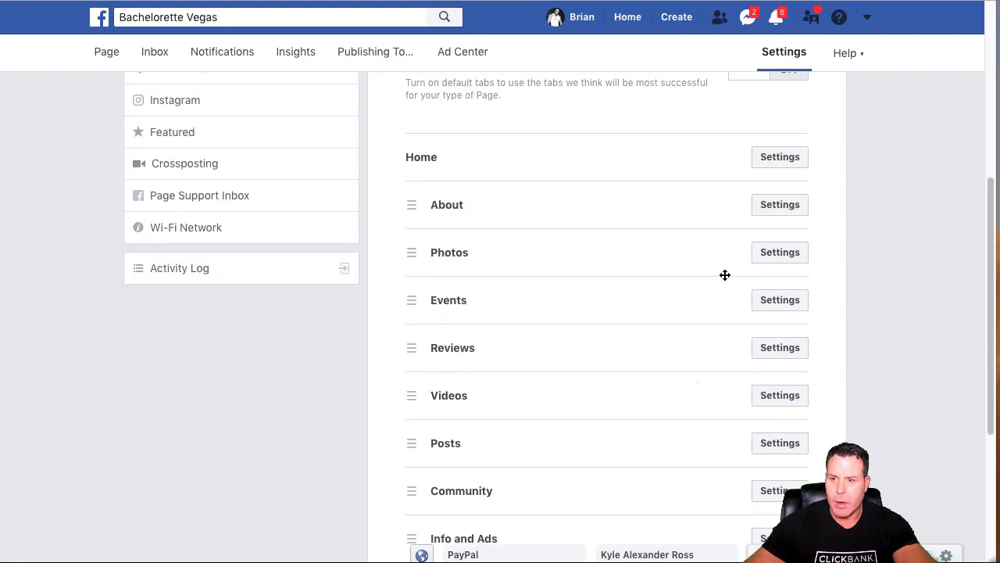
pyautogui.scroll(-8, 725, 277)
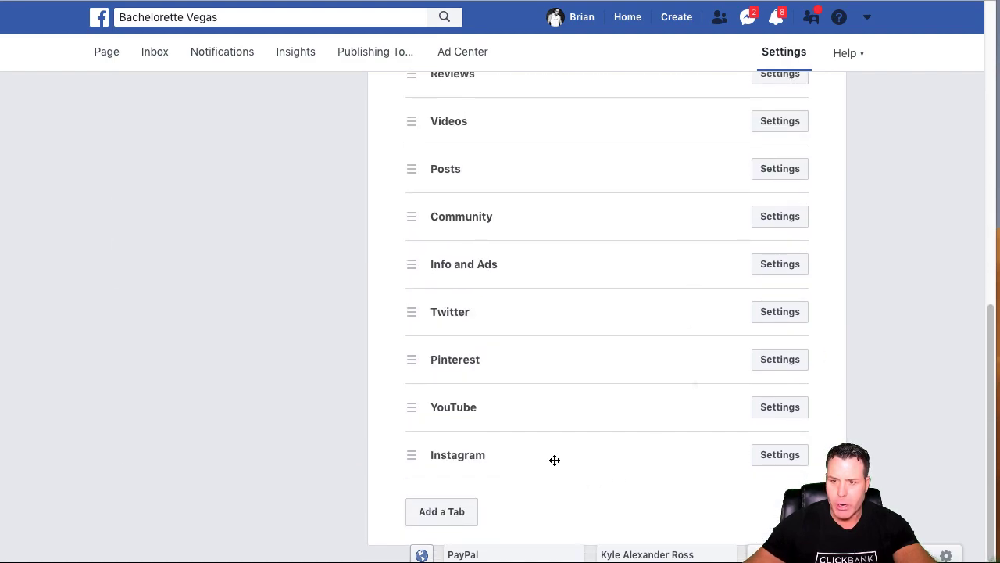
# Reorder the page tabs so that Instagram sits directly below About.
pyautogui.scroll(6, 553, 453)
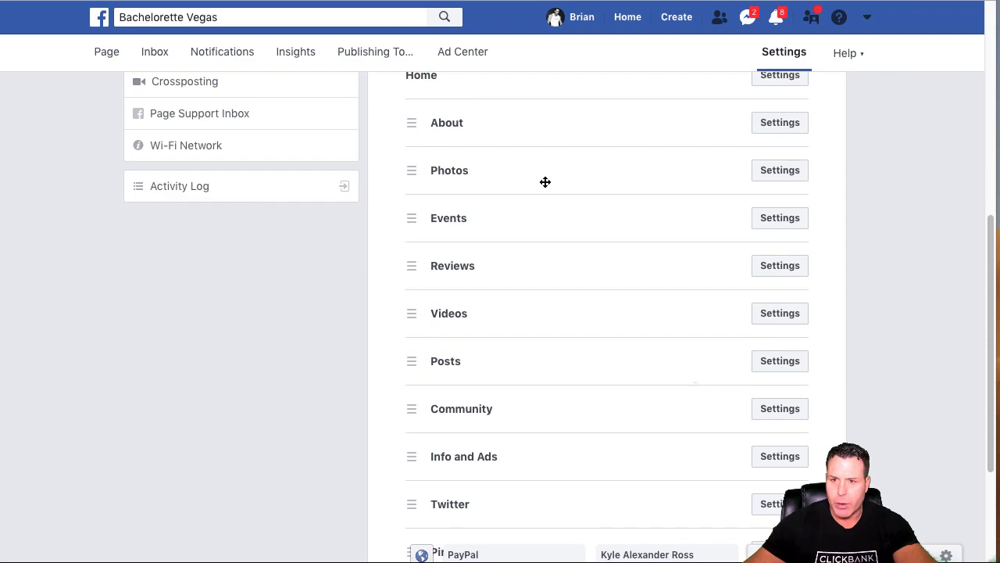
pyautogui.scroll(-2, 545, 182)
pyautogui.scroll(-2, 548, 386)
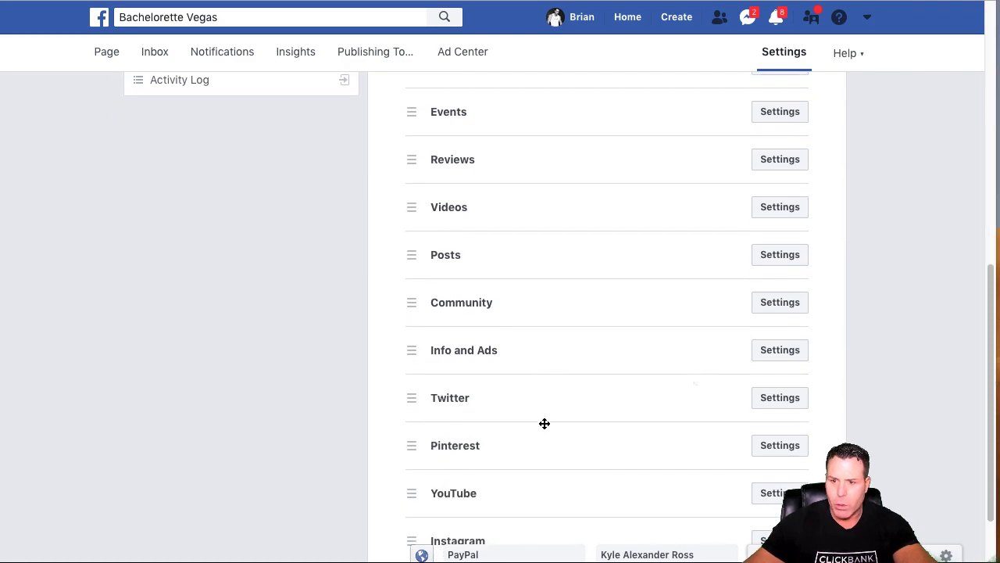
pyautogui.scroll(-1, 545, 421)
pyautogui.moveTo(556, 500); pyautogui.dragTo(567, 112)
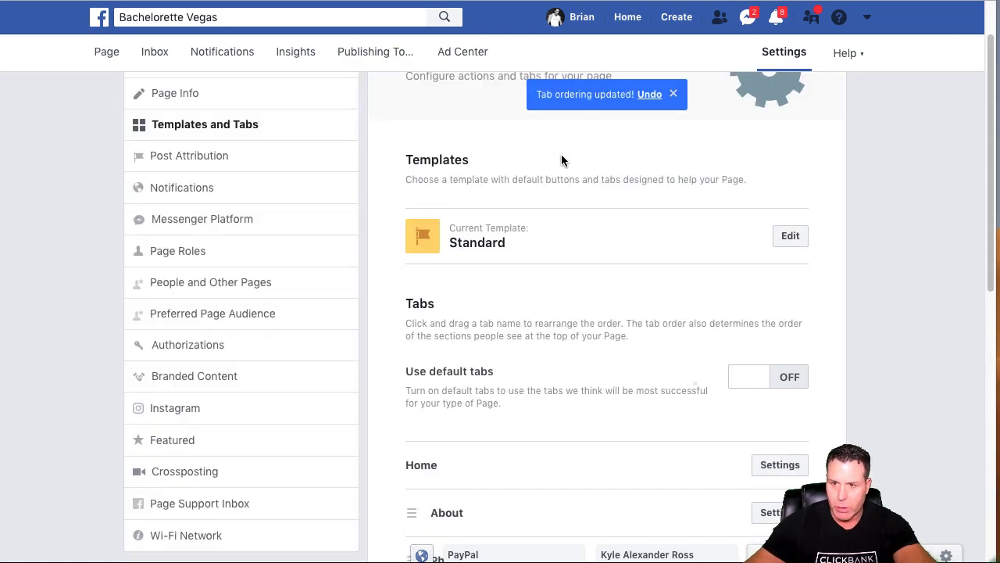
pyautogui.scroll(-4, 536, 378)
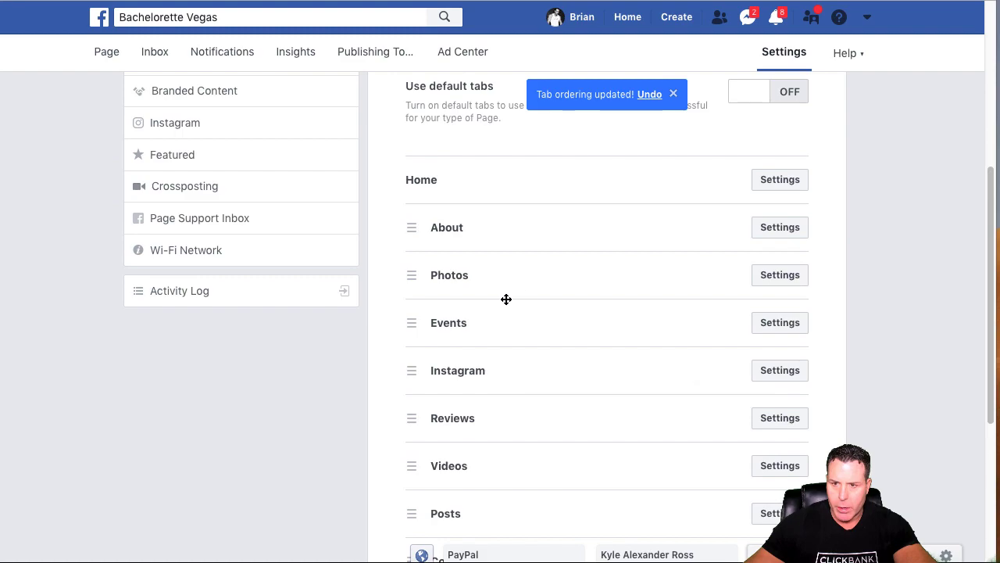
pyautogui.moveTo(504, 365); pyautogui.dragTo(508, 279)
# Move the other social tabs up so the order below About is Twitter, Instagram, Pinterest, YouTube.
pyautogui.scroll(-4, 589, 412)
pyautogui.moveTo(527, 458); pyautogui.dragTo(527, 120)
pyautogui.moveTo(534, 453); pyautogui.dragTo(540, 69)
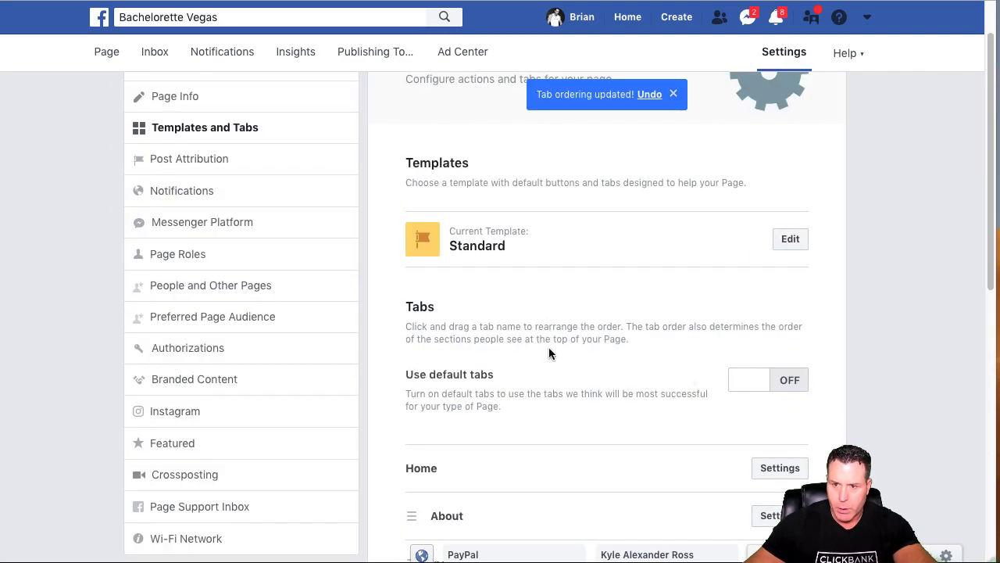
pyautogui.scroll(-6, 539, 391)
pyautogui.scroll(-2, 527, 504)
pyautogui.moveTo(527, 453); pyautogui.dragTo(529, 89)
pyautogui.scroll(-3, 492, 343)
pyautogui.moveTo(490, 418); pyautogui.dragTo(487, 289)
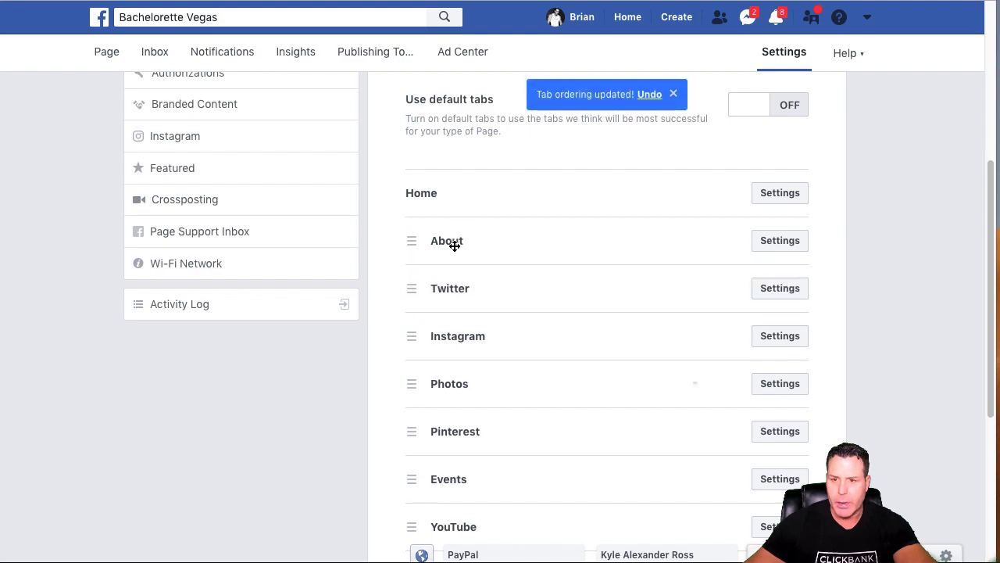
pyautogui.moveTo(498, 440); pyautogui.dragTo(498, 376)
pyautogui.moveTo(495, 525); pyautogui.dragTo(492, 420)
# Move the Reviews and Videos tabs above Events, and place Posts directly below About.
pyautogui.scroll(-3, 491, 419)
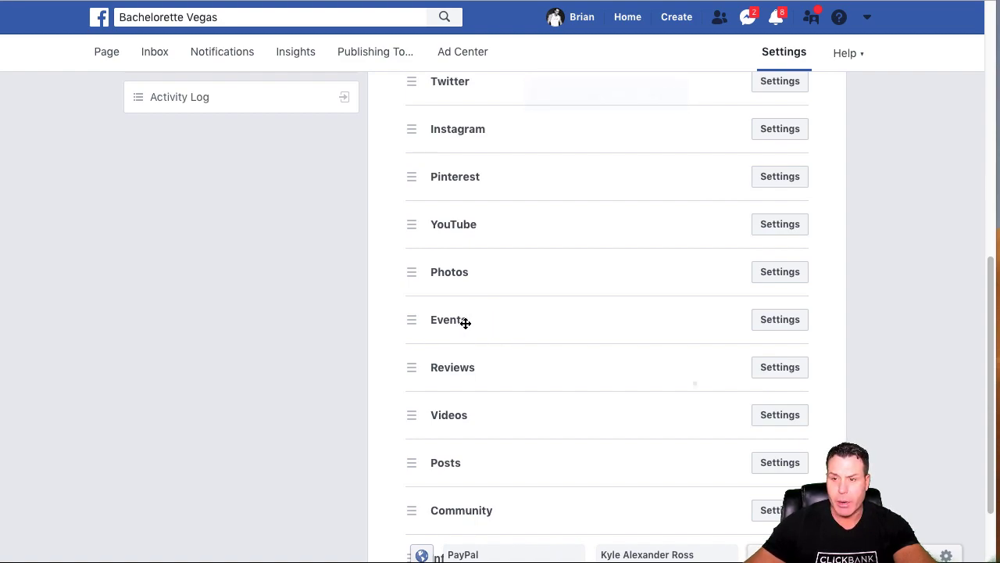
pyautogui.moveTo(483, 373); pyautogui.dragTo(486, 319)
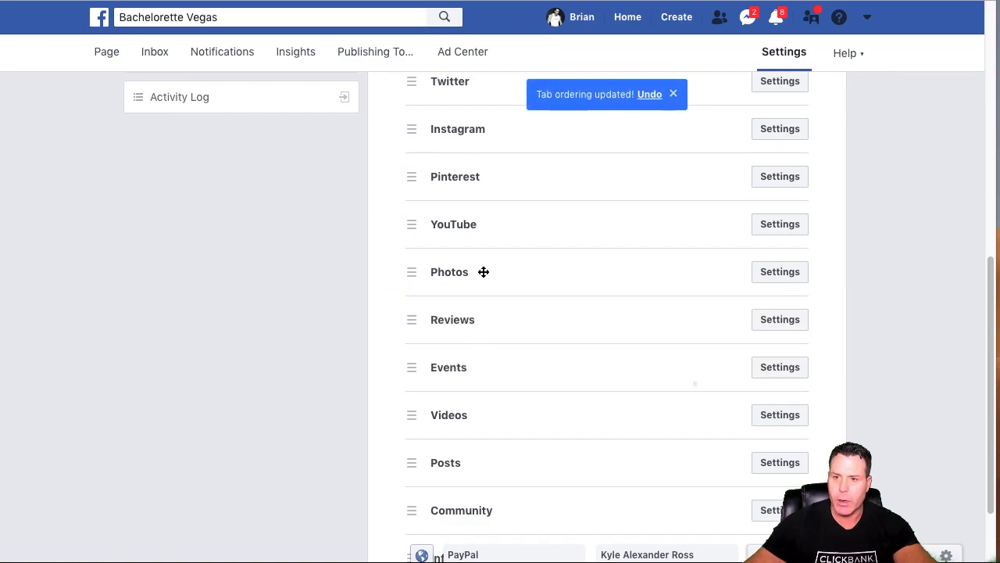
pyautogui.moveTo(493, 418); pyautogui.dragTo(484, 372)
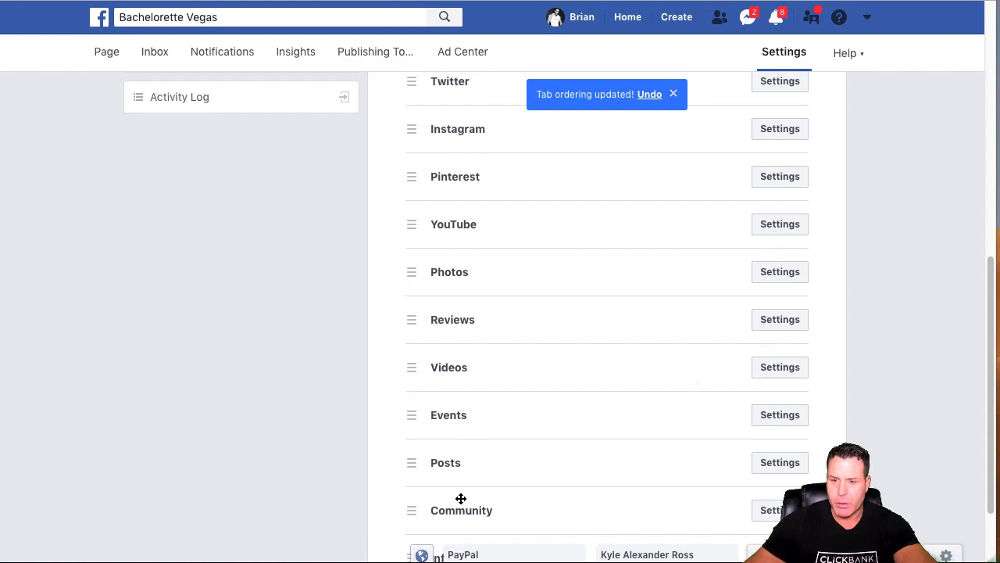
pyautogui.moveTo(472, 460); pyautogui.dragTo(469, 196)
# Check the settings of the Info and Ads tab, then close them.
pyautogui.scroll(-3, 465, 281)
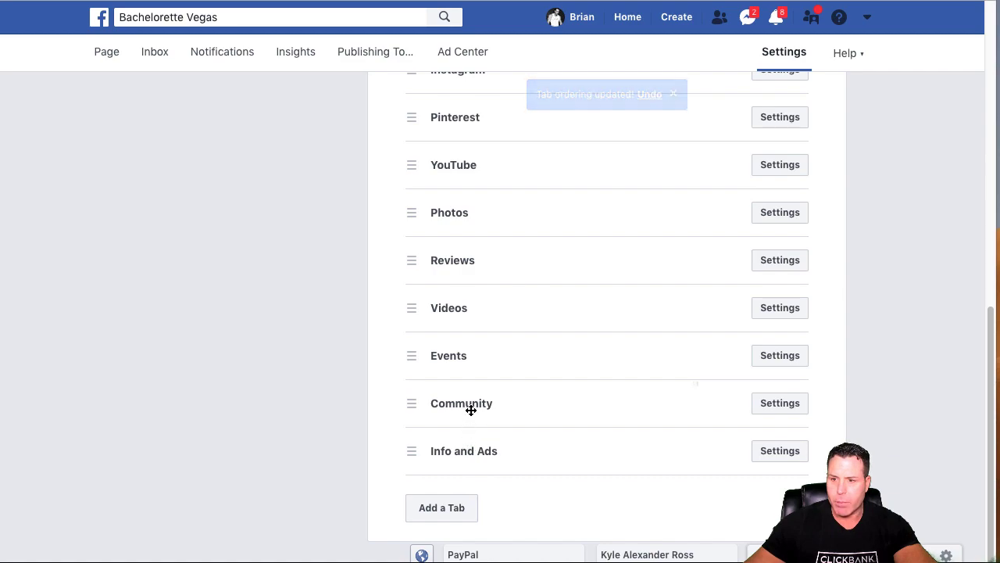
pyautogui.click(782, 451)
pyautogui.scroll(-2, 772, 453)
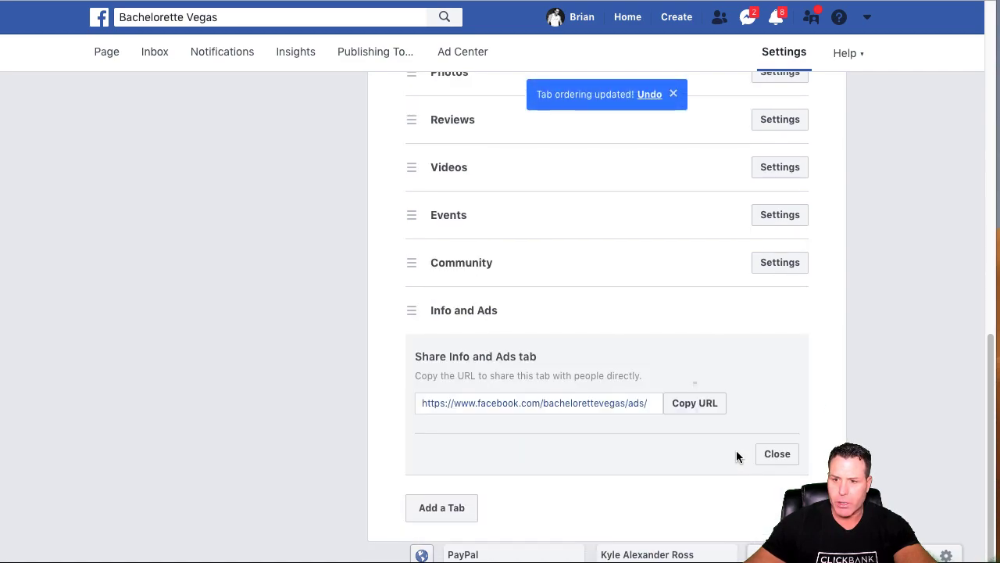
pyautogui.click(772, 452)
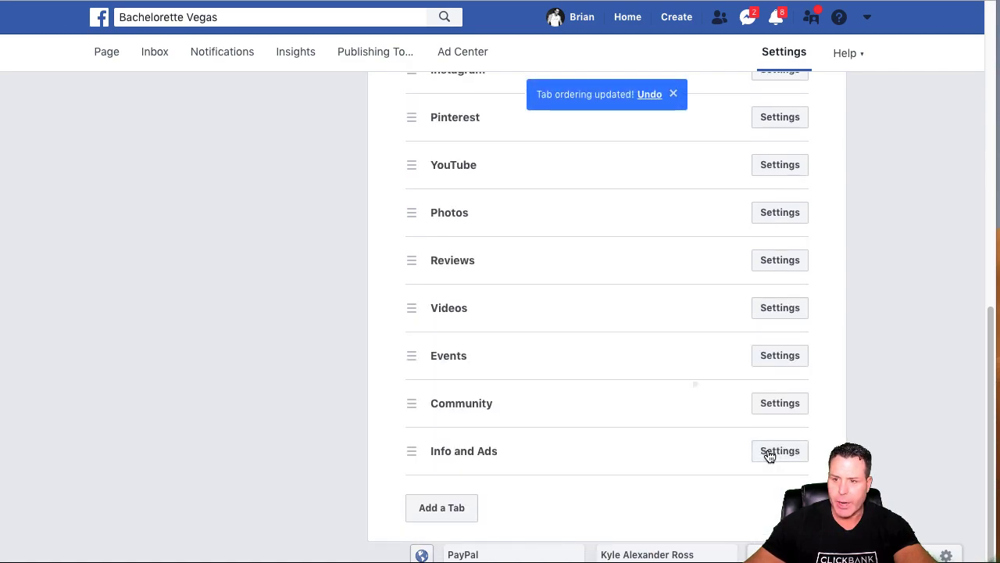
# Switch Show Pinterest tab off and back on, then save the Pinterest tab's settings.
pyautogui.scroll(2, 737, 356)
pyautogui.click(785, 287)
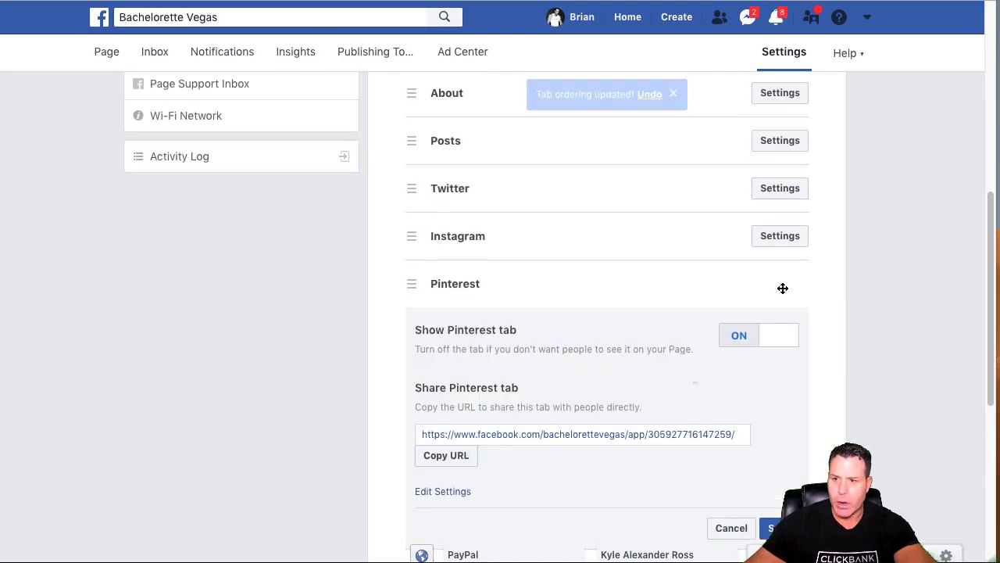
pyautogui.click(746, 336)
pyautogui.click(748, 337)
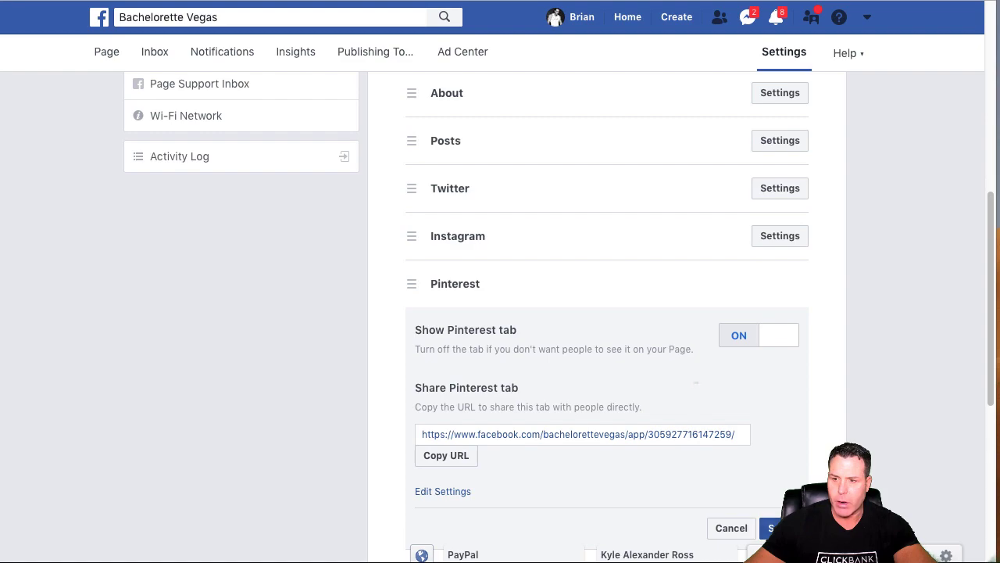
pyautogui.click(776, 528)
pyautogui.scroll(-2, 424, 292)
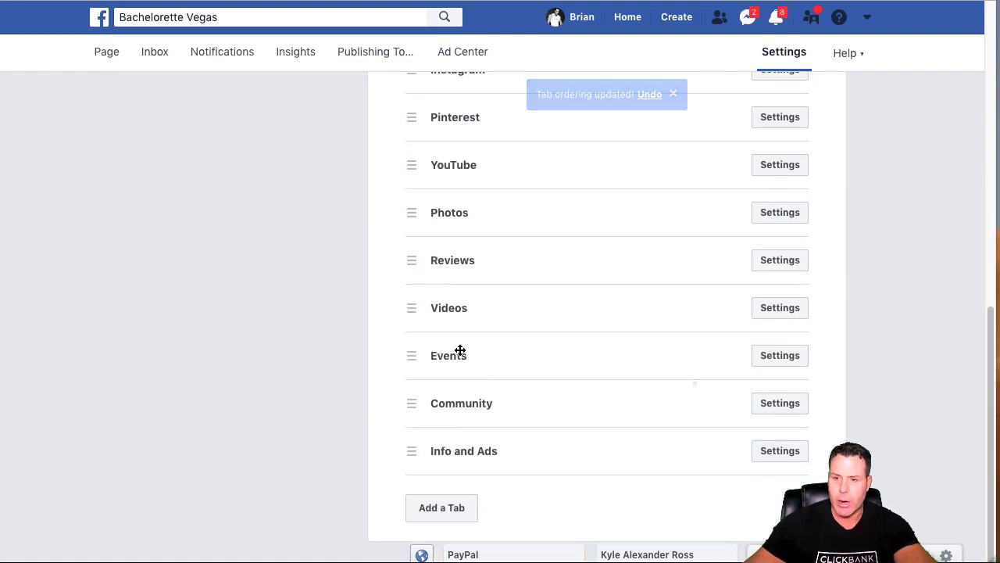
# Return to the Bachelorette Vegas page and check the new order of its tabs.
pyautogui.click(100, 53)
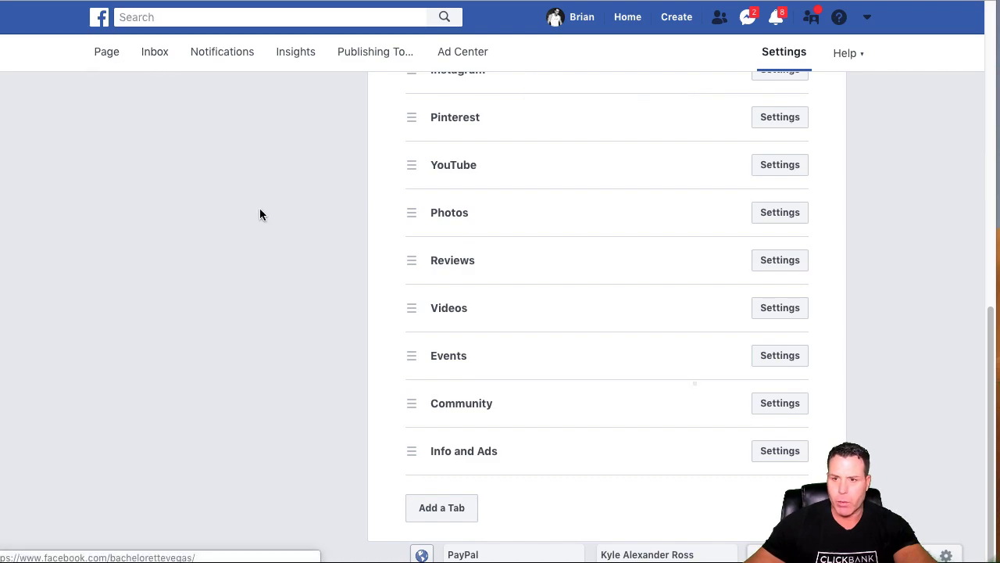
pyautogui.scroll(-3, 76, 393)
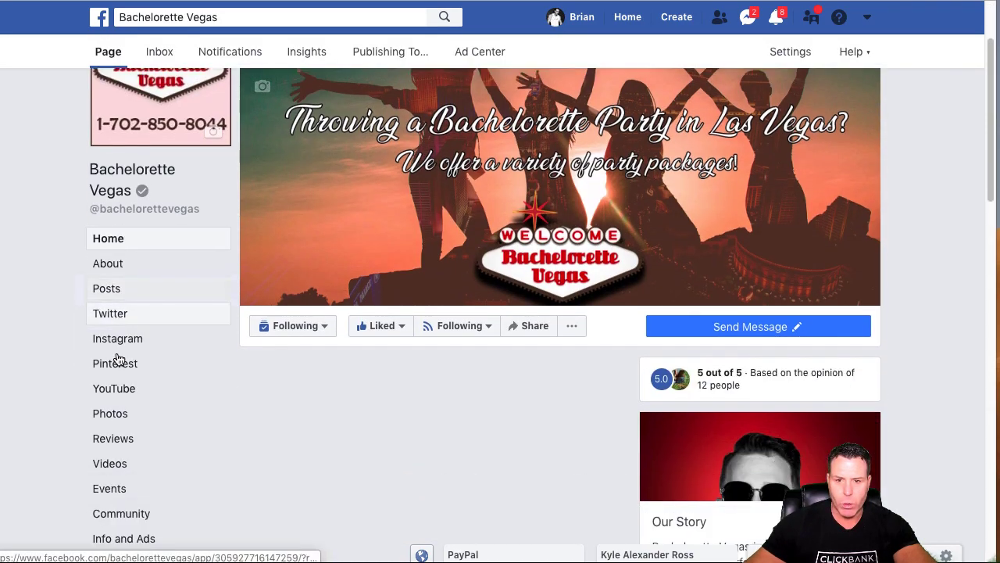
pyautogui.scroll(-1, 123, 386)
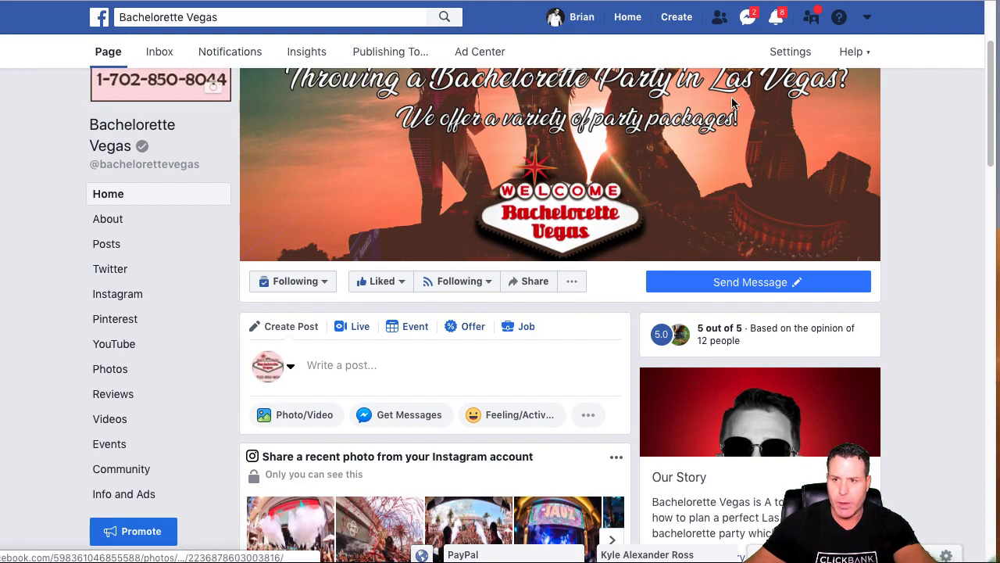
# Reopen the page's Templates and Tabs settings and find the Pinterest tab in the list.
pyautogui.click(789, 52)
pyautogui.scroll(-3, 789, 52)
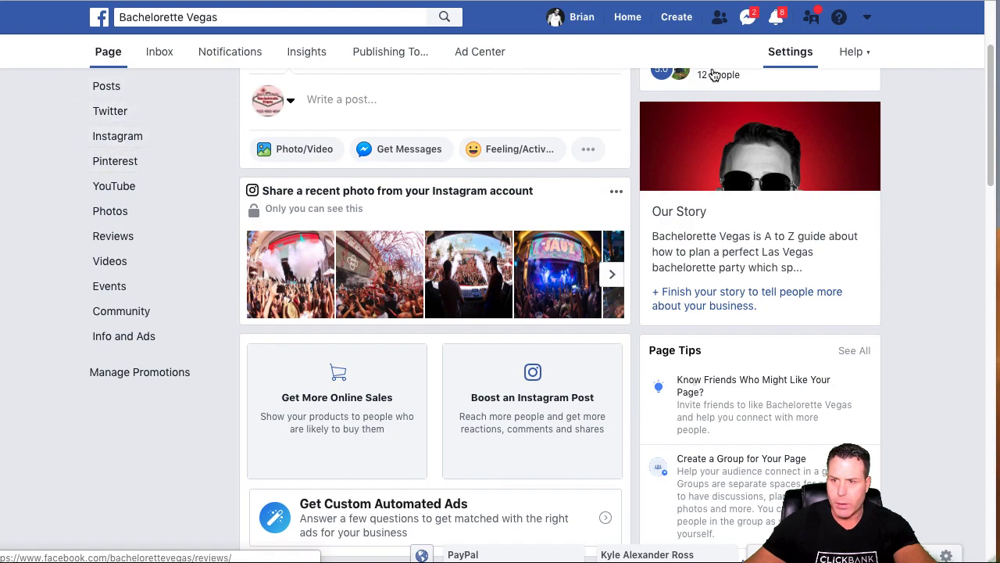
pyautogui.click(773, 59)
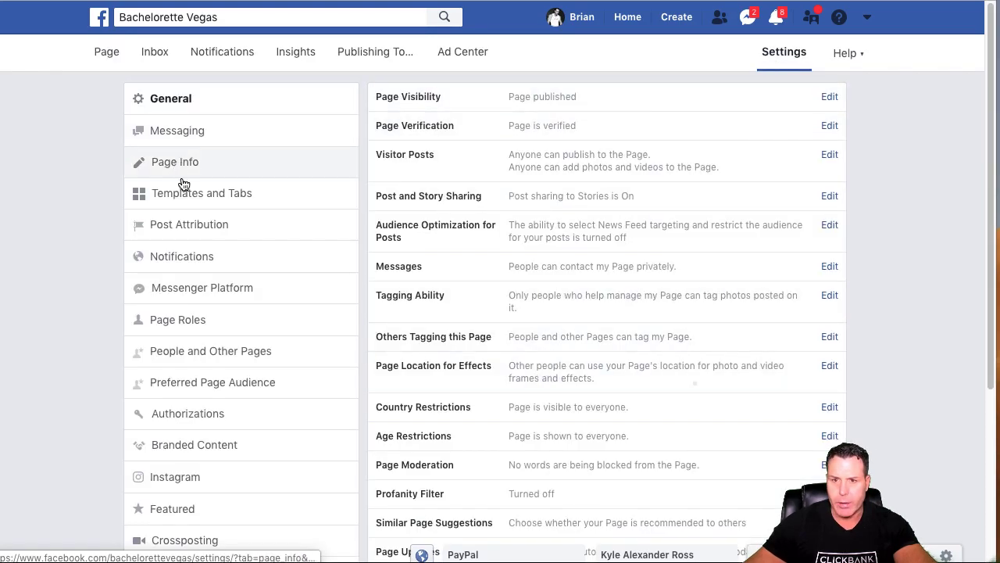
pyautogui.click(205, 193)
pyautogui.scroll(-6, 731, 466)
pyautogui.scroll(6, 750, 453)
pyautogui.scroll(-6, 781, 309)
pyautogui.scroll(1, 765, 469)
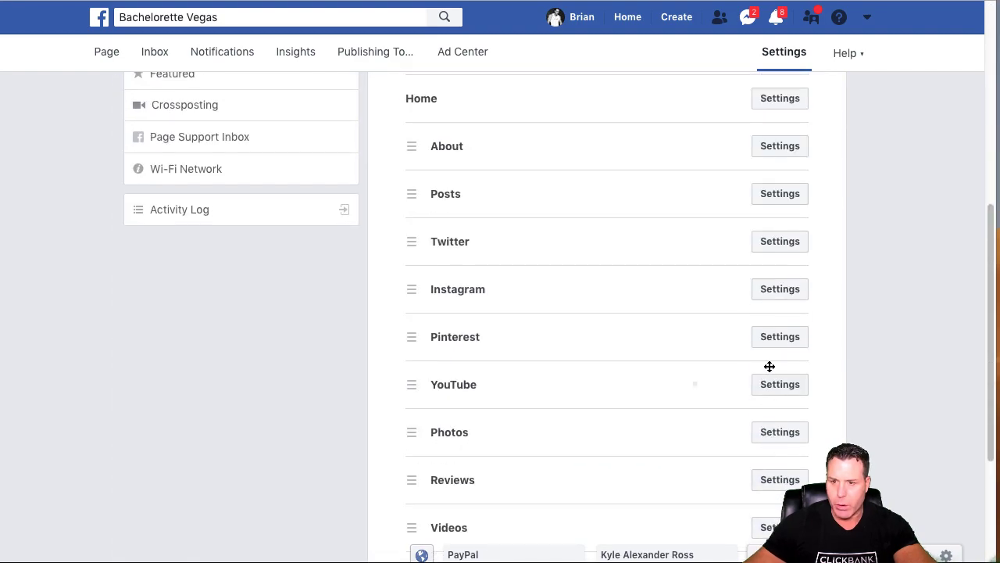
# Turn off Show Pinterest tab, save the Pinterest tab's settings, and return to the page to check its tabs.
pyautogui.click(785, 339)
pyautogui.click(757, 389)
pyautogui.click(775, 391)
pyautogui.click(774, 390)
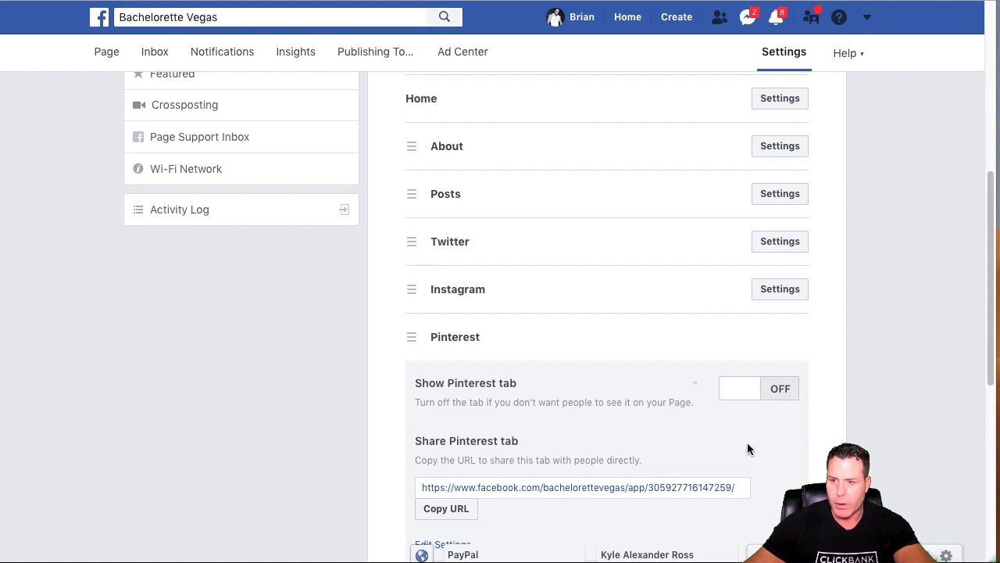
pyautogui.scroll(-5, 749, 439)
pyautogui.click(781, 119)
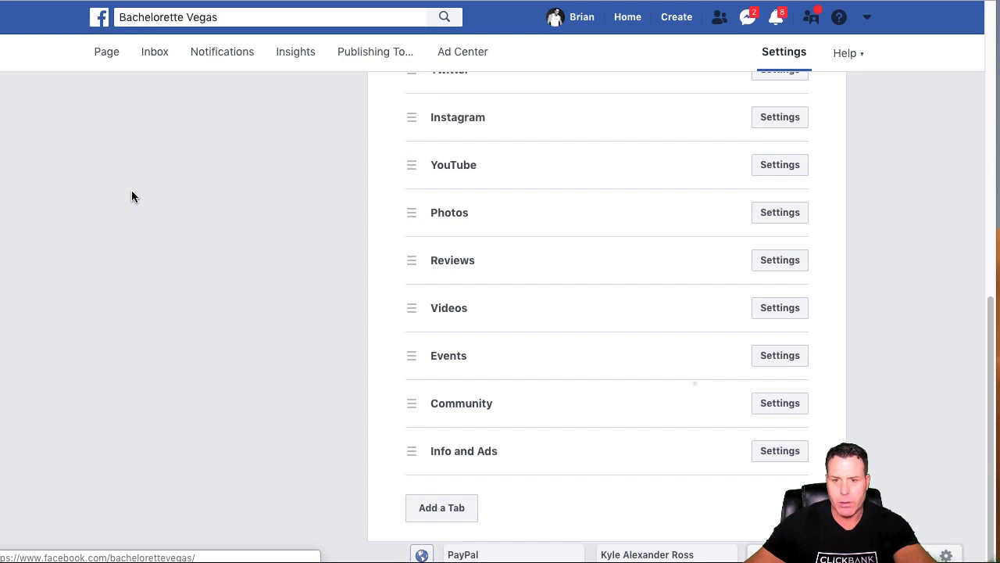
pyautogui.click(106, 50)
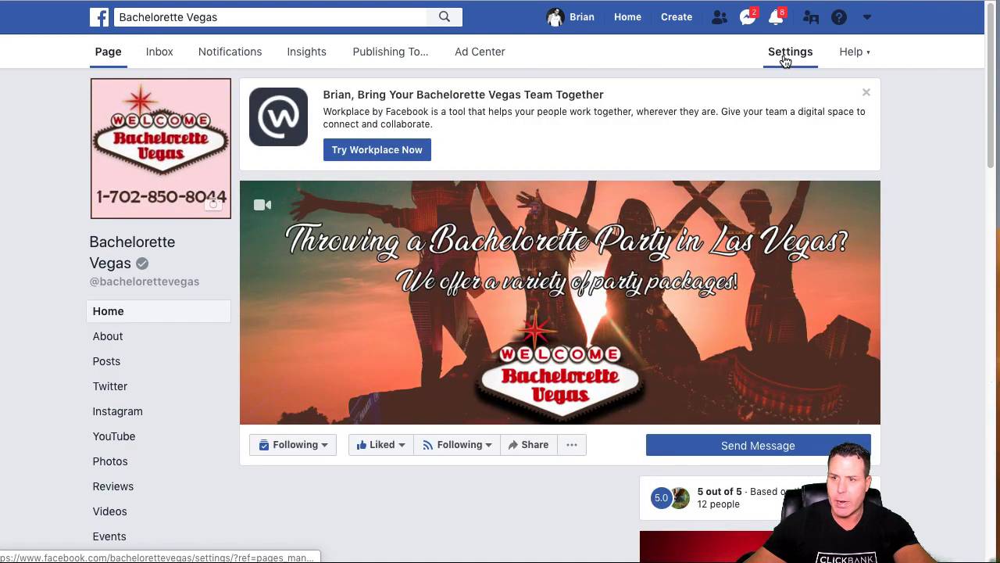
# Reopen the page's Templates and Tabs settings and view the tabs available to add, then close that list.
pyautogui.click(787, 53)
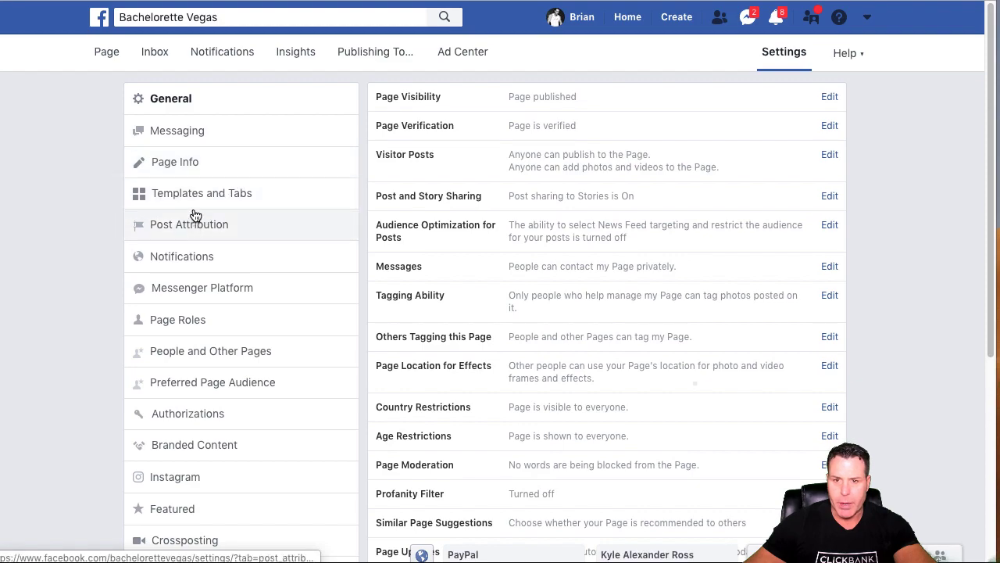
pyautogui.click(197, 165)
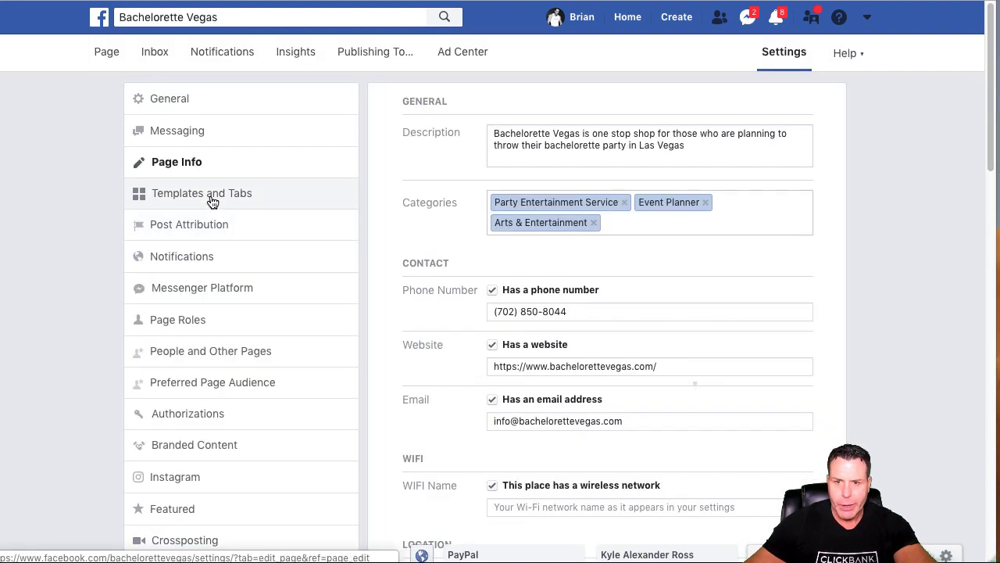
pyautogui.click(213, 200)
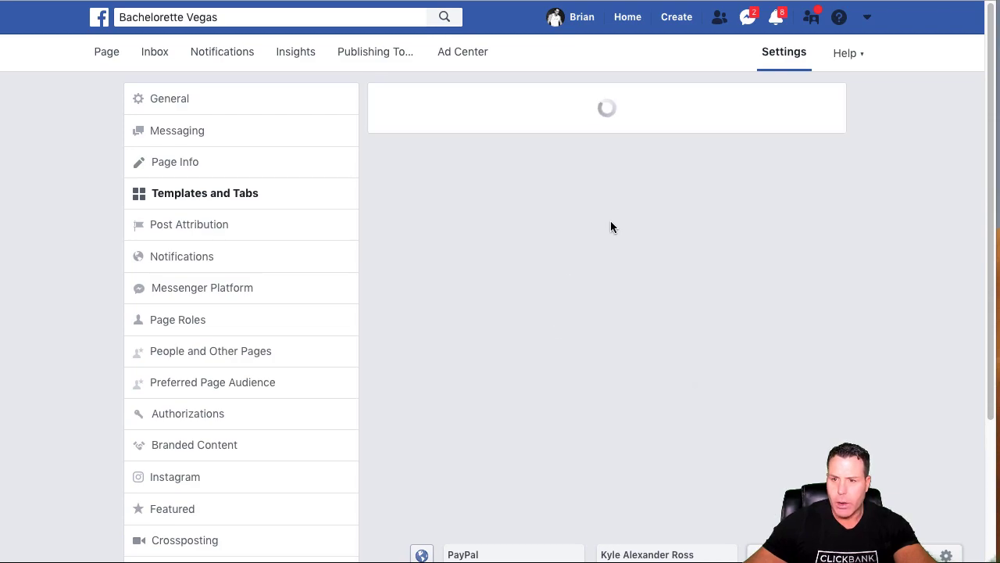
pyautogui.scroll(-5, 670, 302)
pyautogui.scroll(-10, 741, 289)
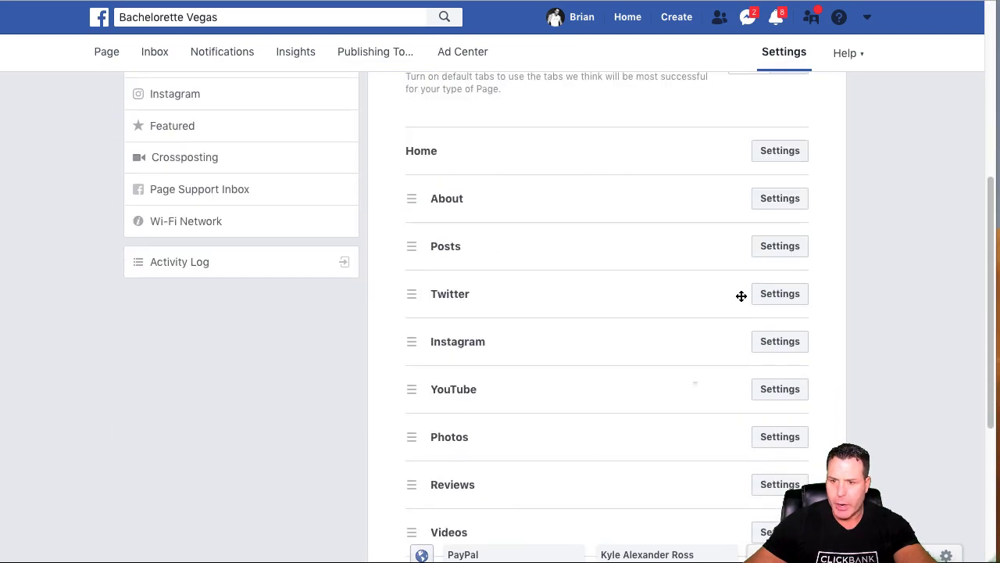
pyautogui.scroll(-1, 532, 446)
pyautogui.click(447, 483)
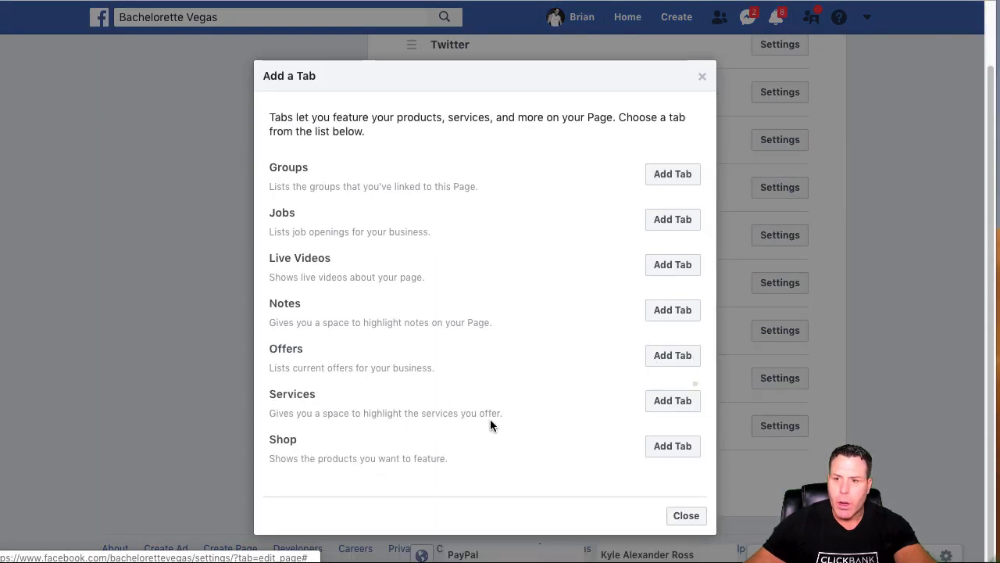
pyautogui.scroll(1, 708, 107)
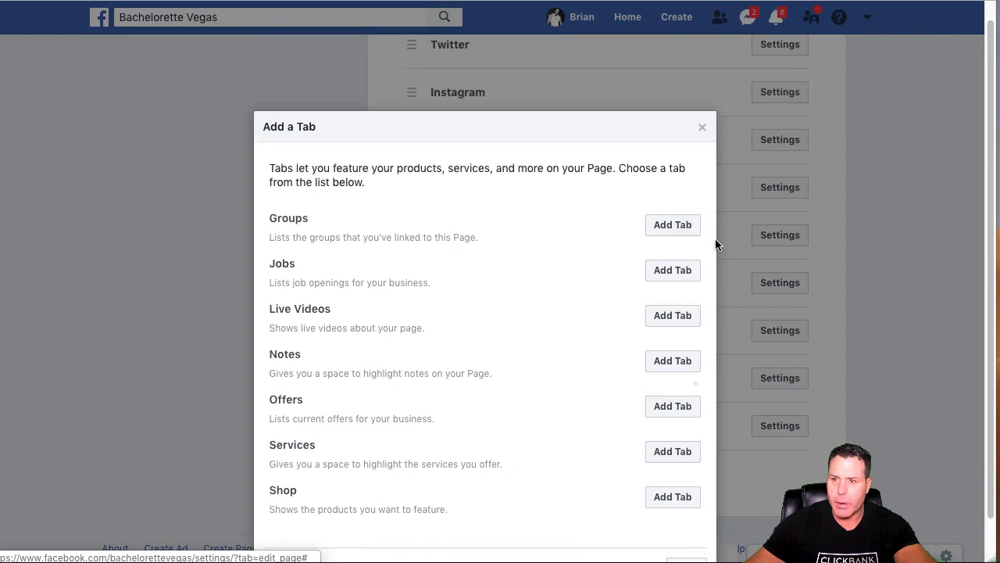
pyautogui.click(702, 126)
# Look over the page's current tabs and the Use default tabs option, then recheck which tabs can be added.
pyautogui.scroll(3, 691, 159)
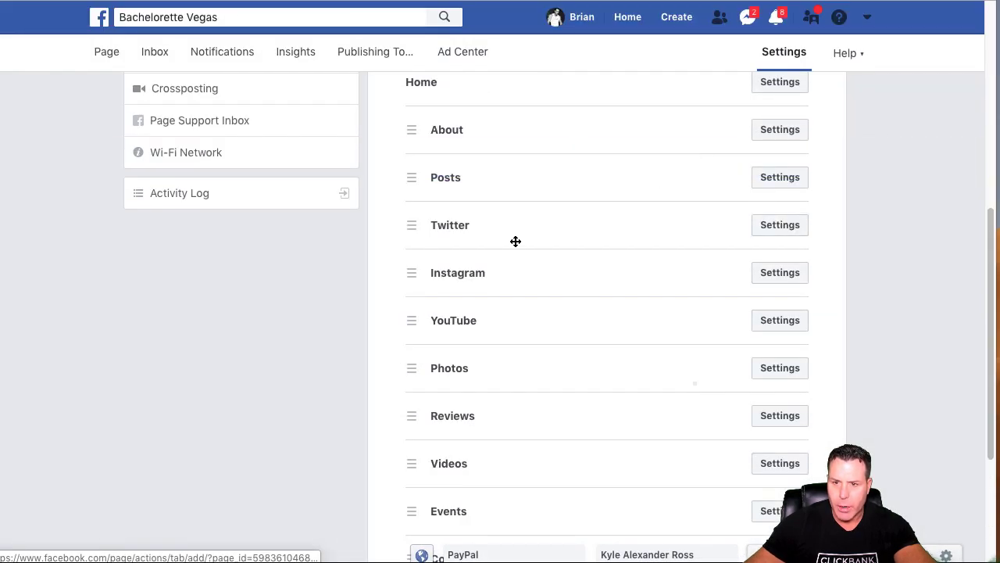
pyautogui.scroll(-1, 726, 406)
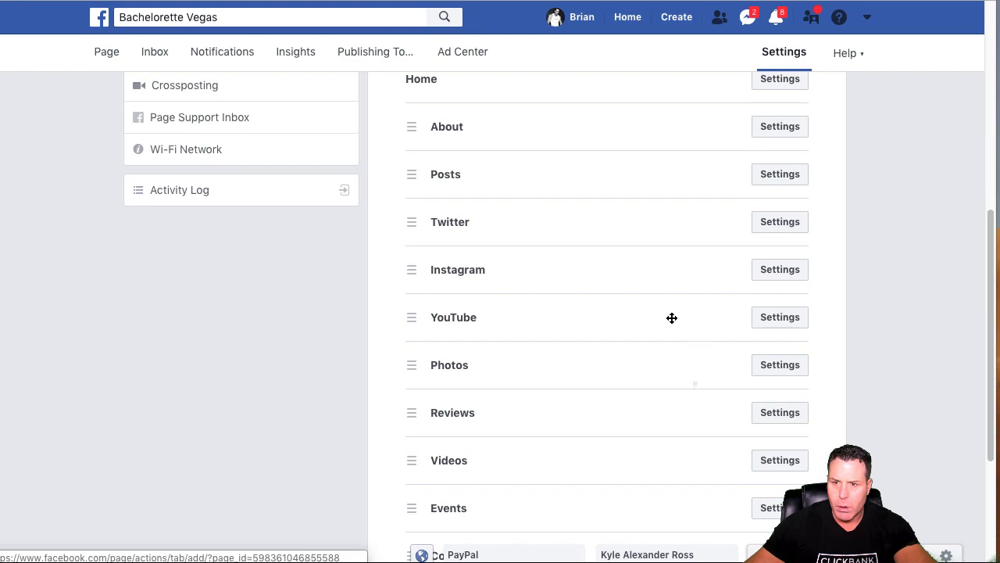
pyautogui.scroll(-1, 516, 219)
pyautogui.scroll(4, 525, 246)
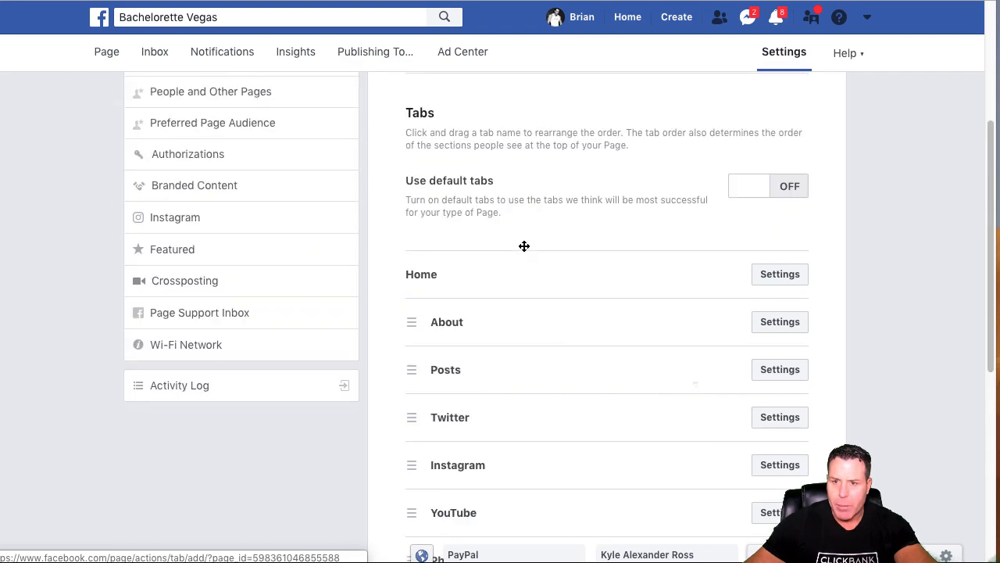
pyautogui.scroll(-5, 504, 304)
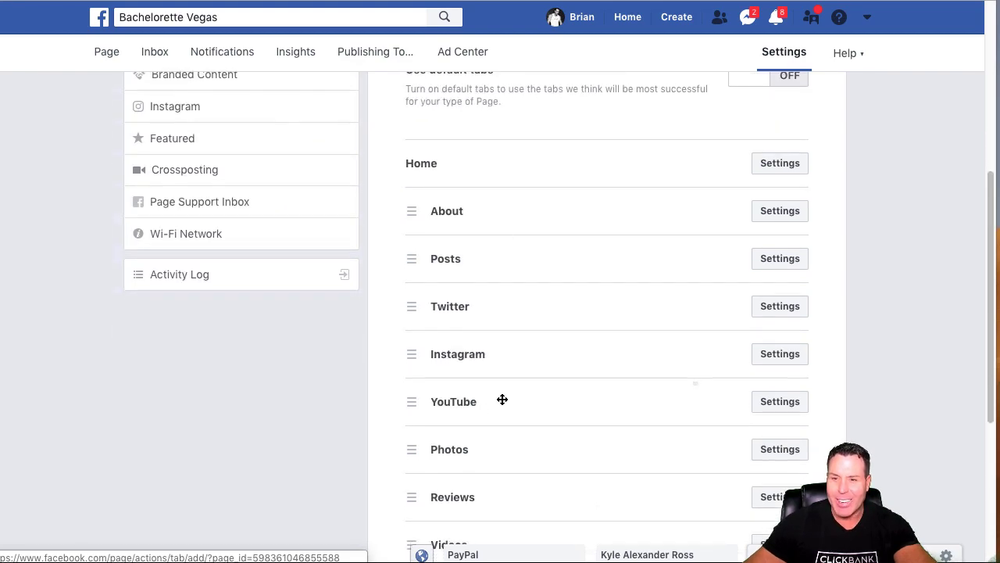
pyautogui.scroll(-5, 511, 396)
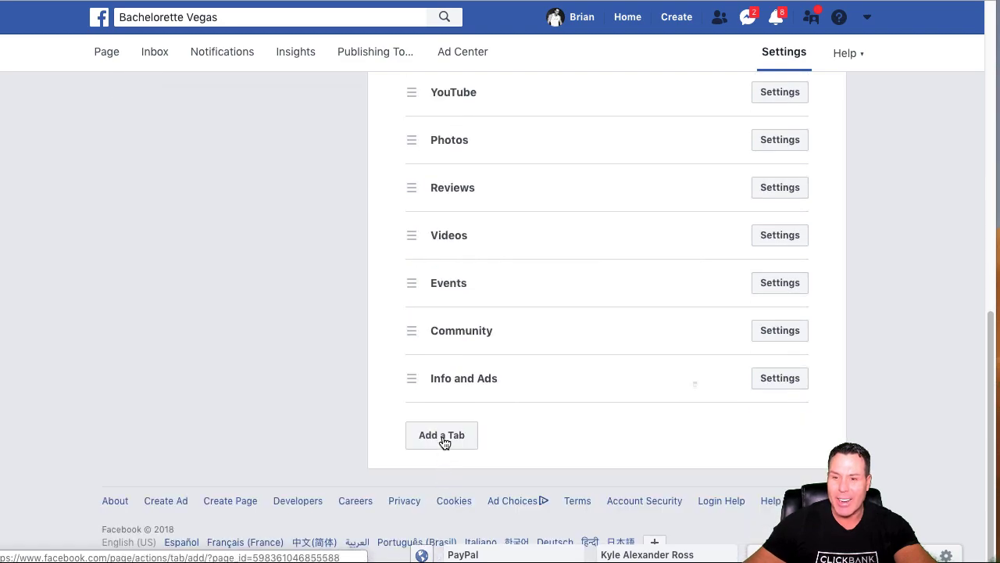
pyautogui.click(467, 428)
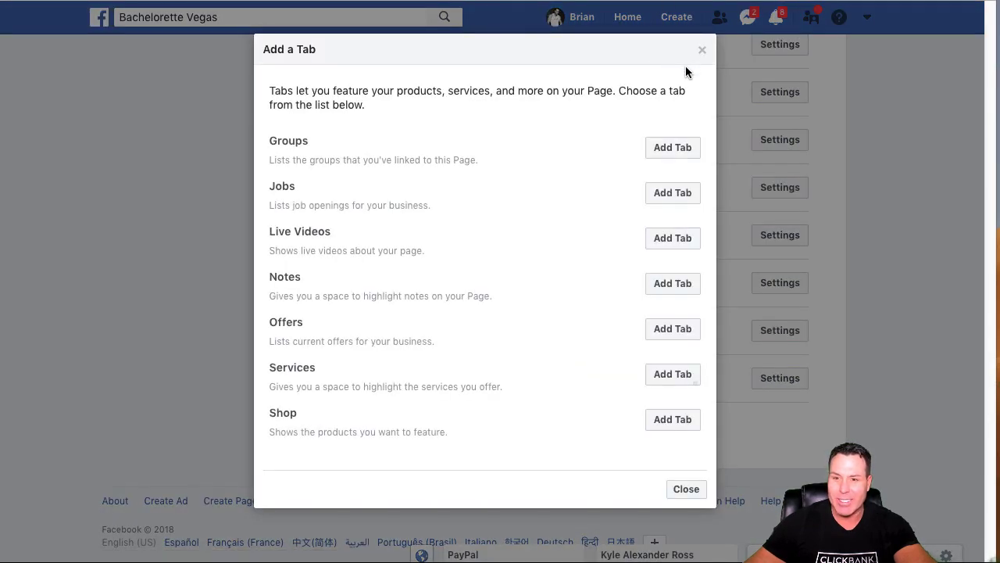
pyautogui.click(702, 53)
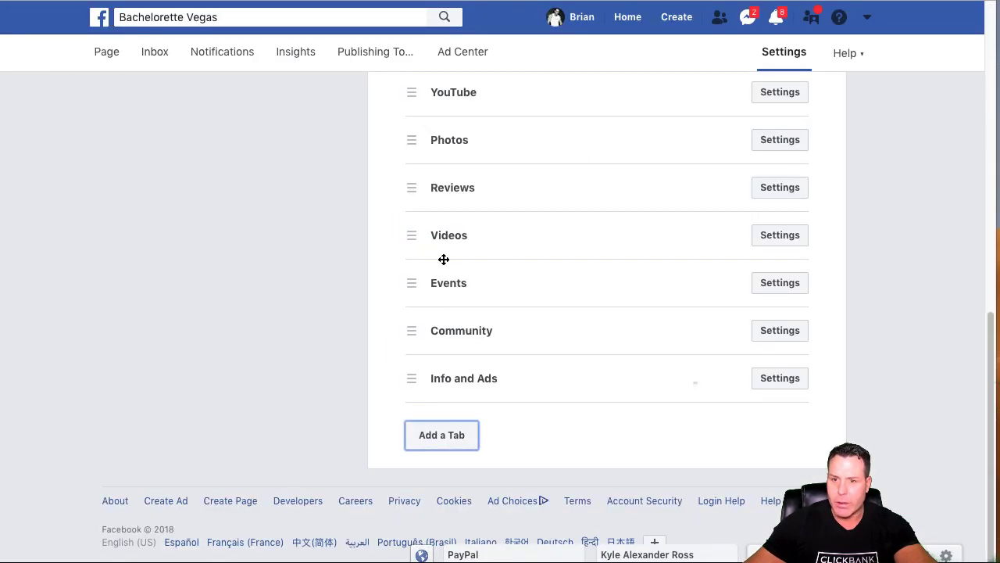
# Return to the Bachelorette Vegas page and review the order of its visible tabs.
pyautogui.scroll(3, 422, 297)
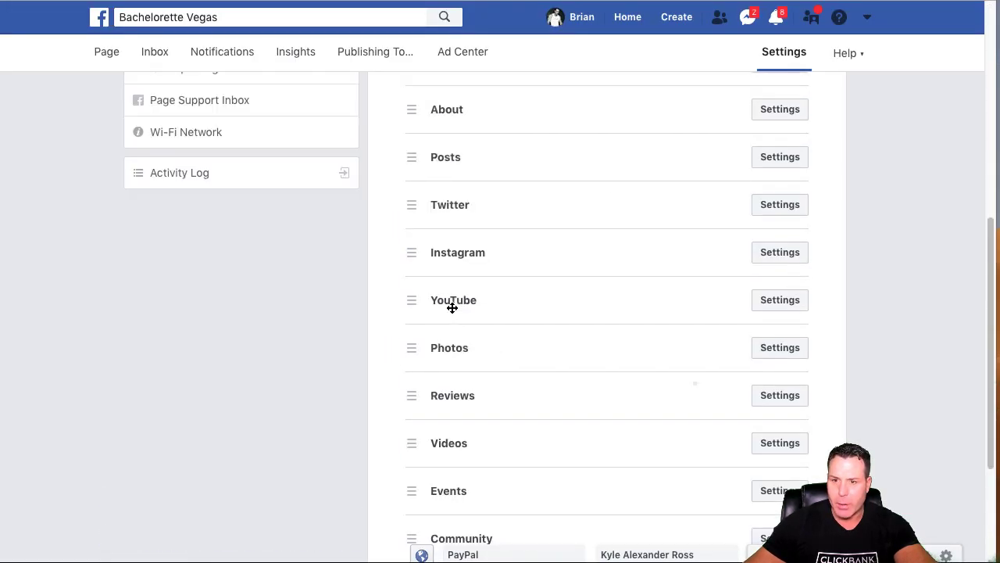
pyautogui.click(118, 56)
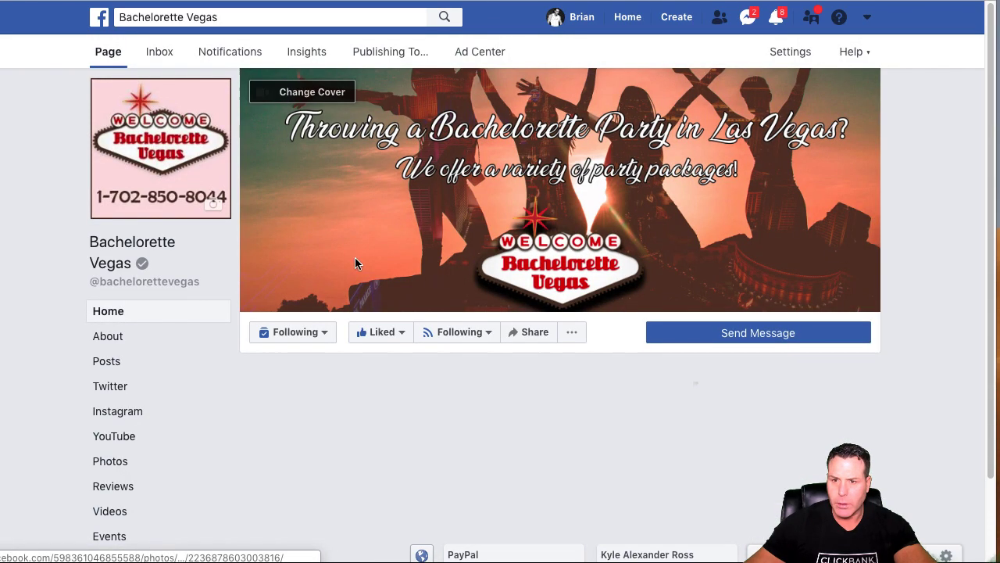
pyautogui.moveTo(319, 329)
pyautogui.scroll(-1, 125, 426)
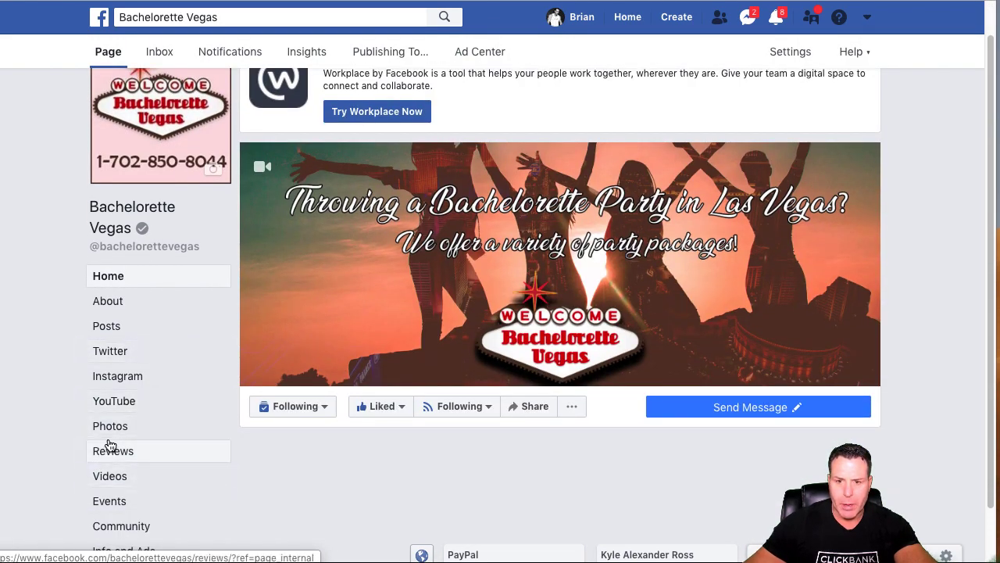
pyautogui.scroll(-1, 125, 438)
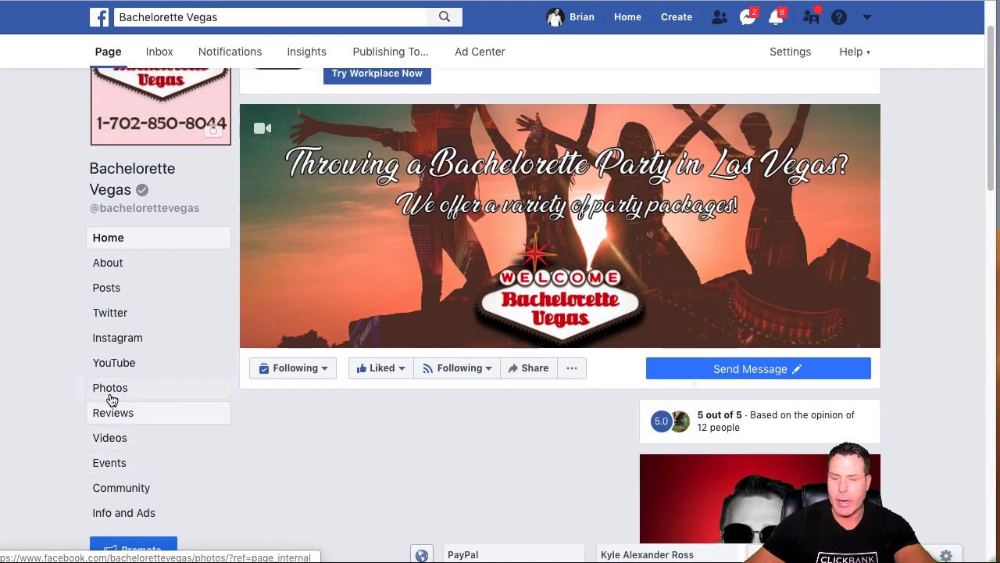
# Open the page's Twitter tab and start its setup in Woobox.
pyautogui.click(114, 313)
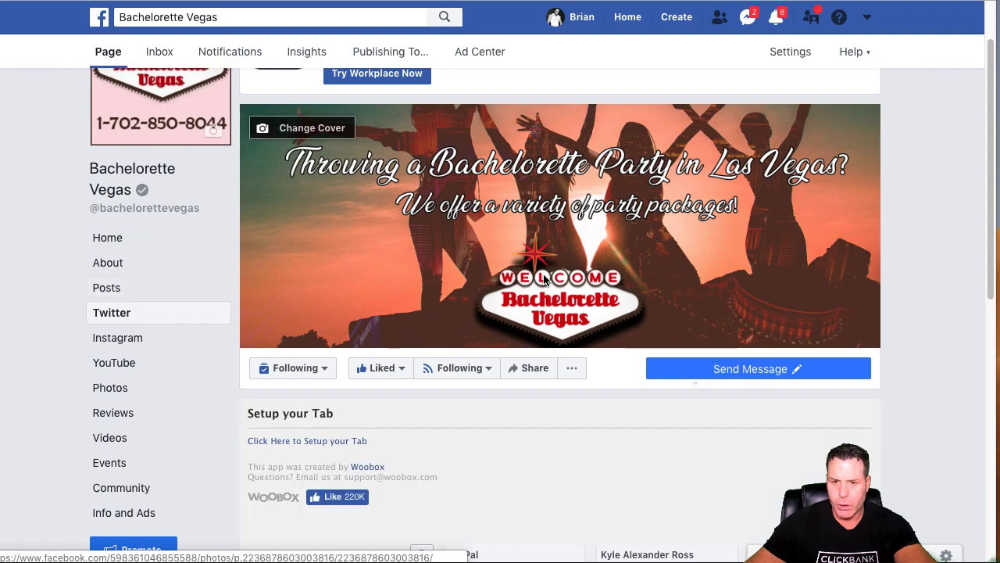
pyautogui.scroll(-1, 545, 279)
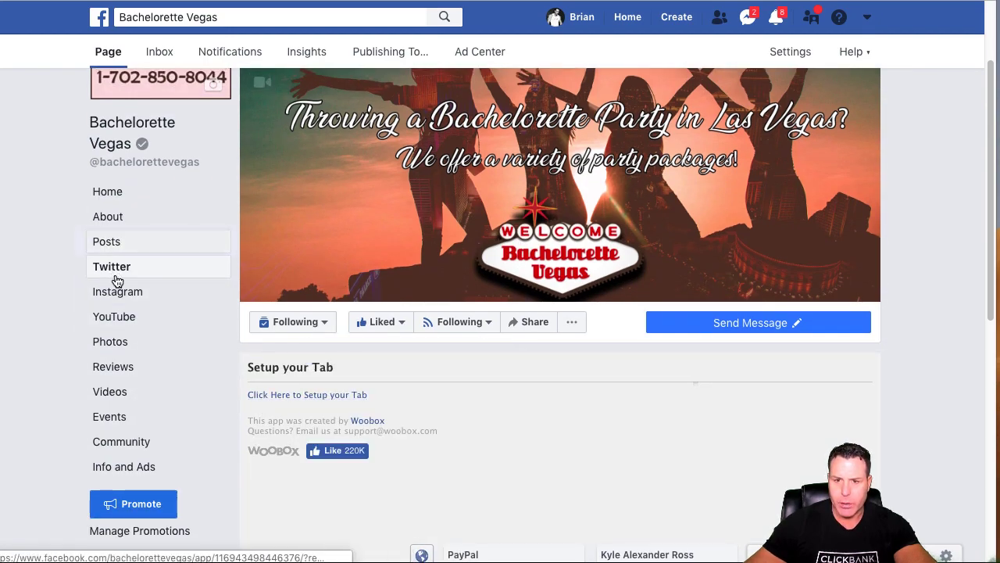
pyautogui.click(312, 396)
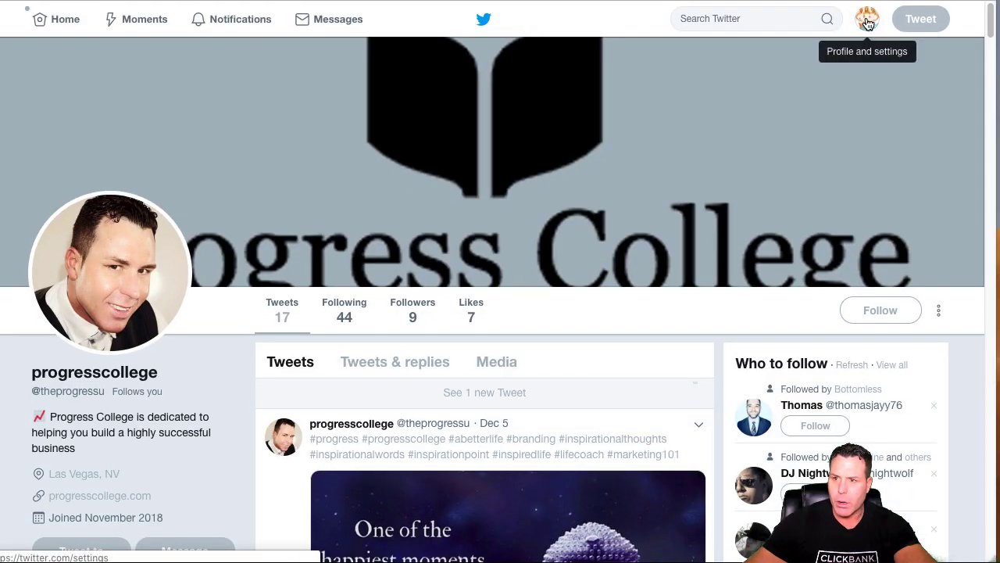
# Check the signed-in account on Twitter, then connect the bachelorettevip Twitter account to Woobox by authorizing its app.
pyautogui.click(864, 18)
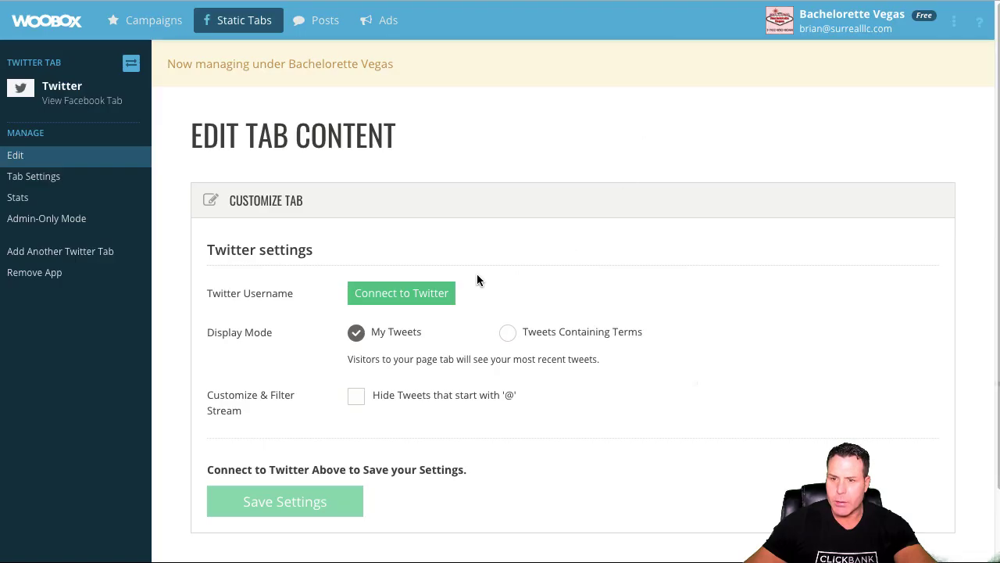
pyautogui.click(403, 294)
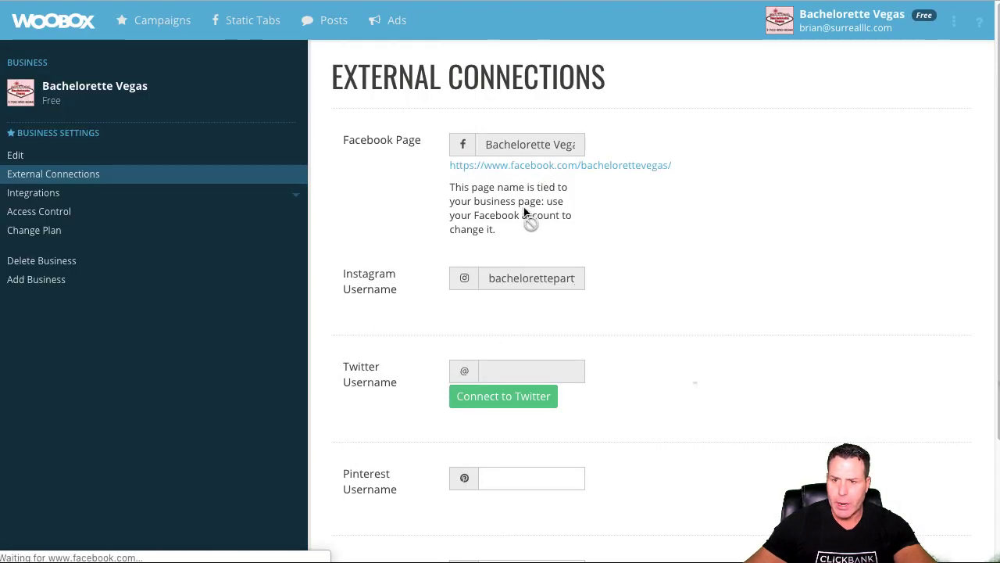
pyautogui.click(506, 400)
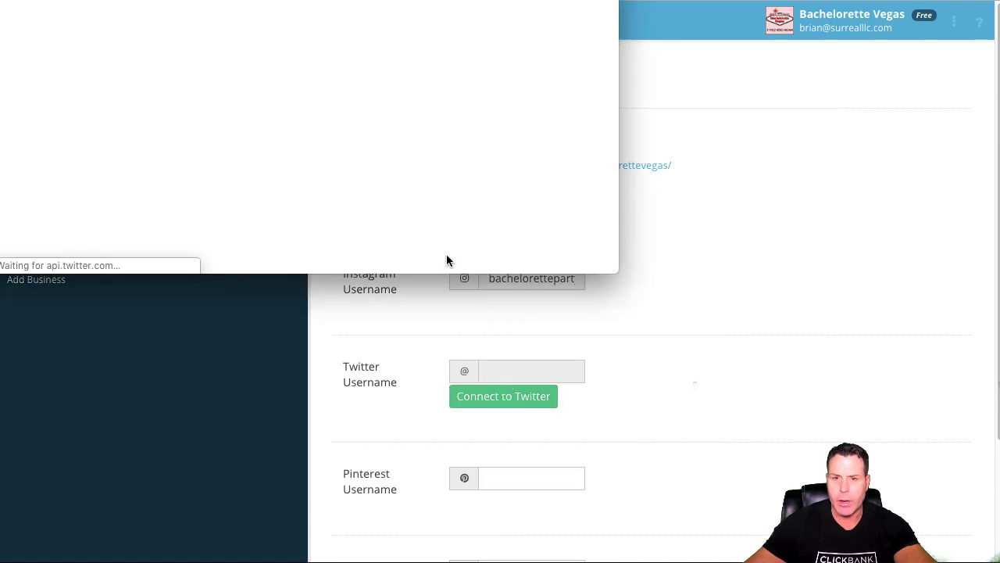
pyautogui.click(103, 131)
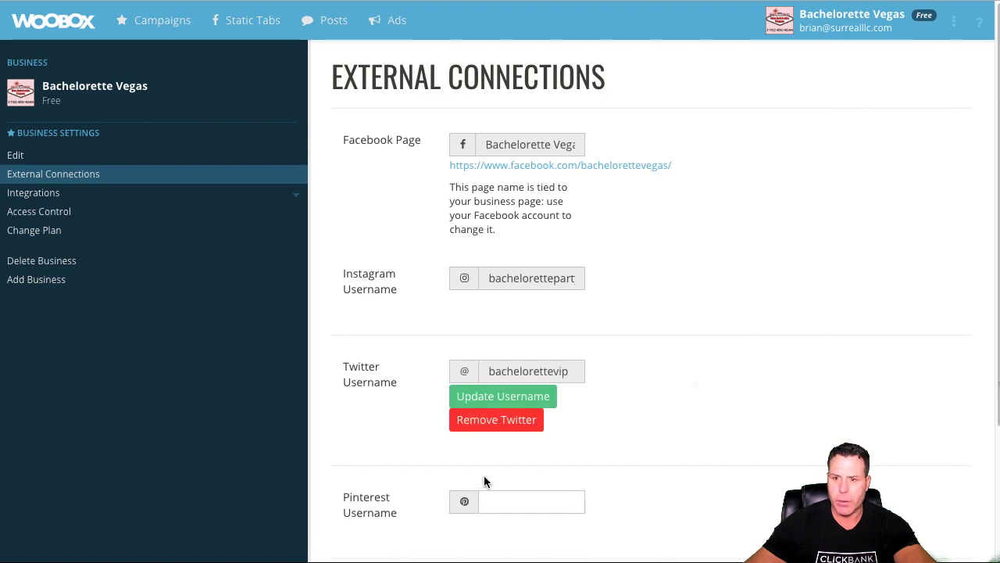
# Update the connected Twitter username in Woobox by authorizing Woobox Business Connection again.
pyautogui.click(508, 396)
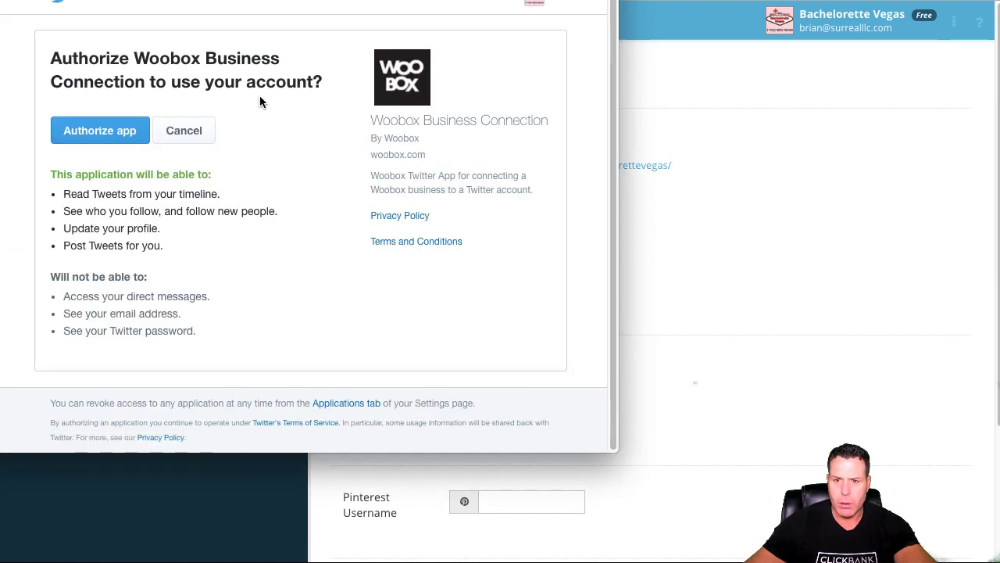
pyautogui.click(100, 133)
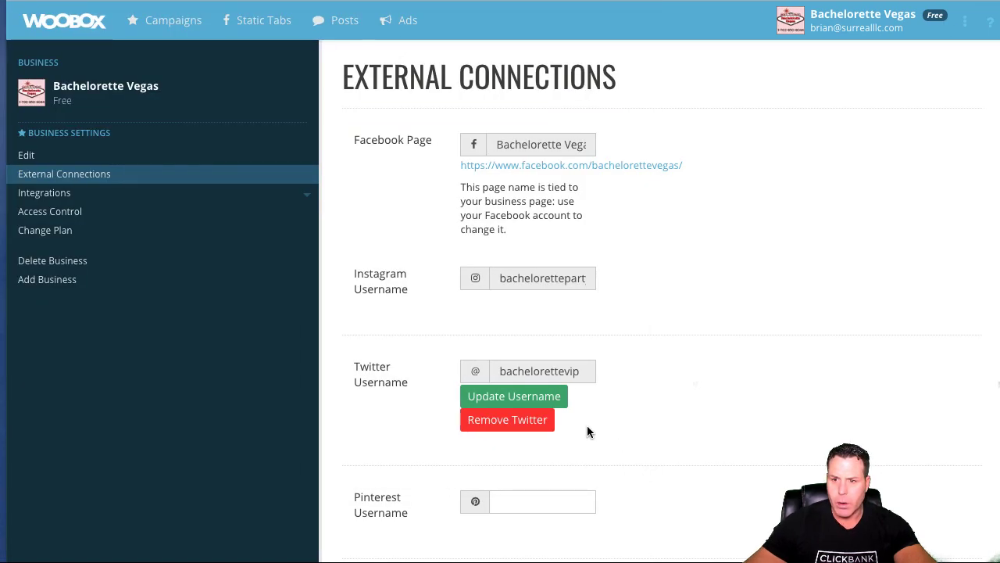
pyautogui.scroll(-1, 472, 420)
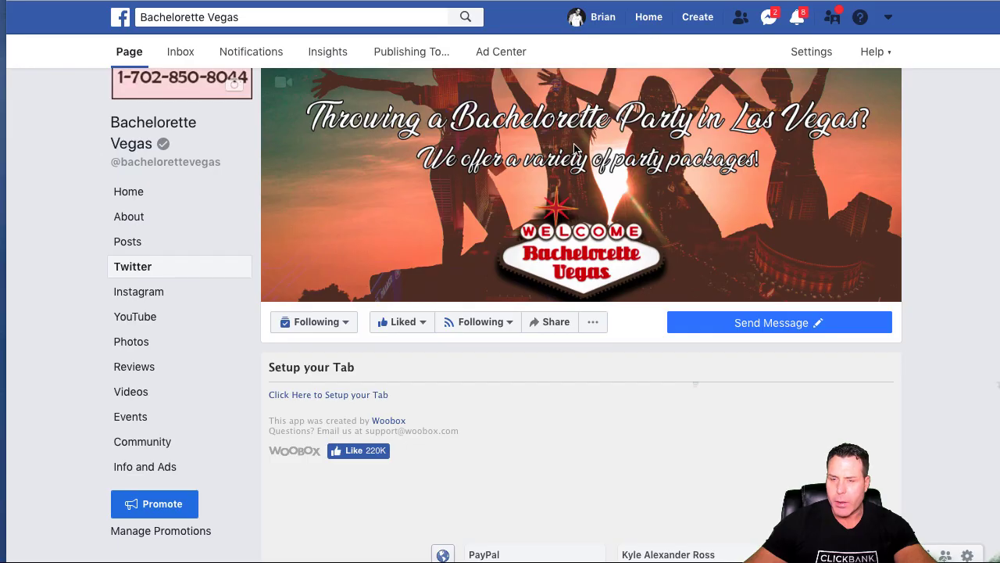
# Switch to the Facebook page's settings and review the account details of its linked Instagram account.
pyautogui.click(811, 53)
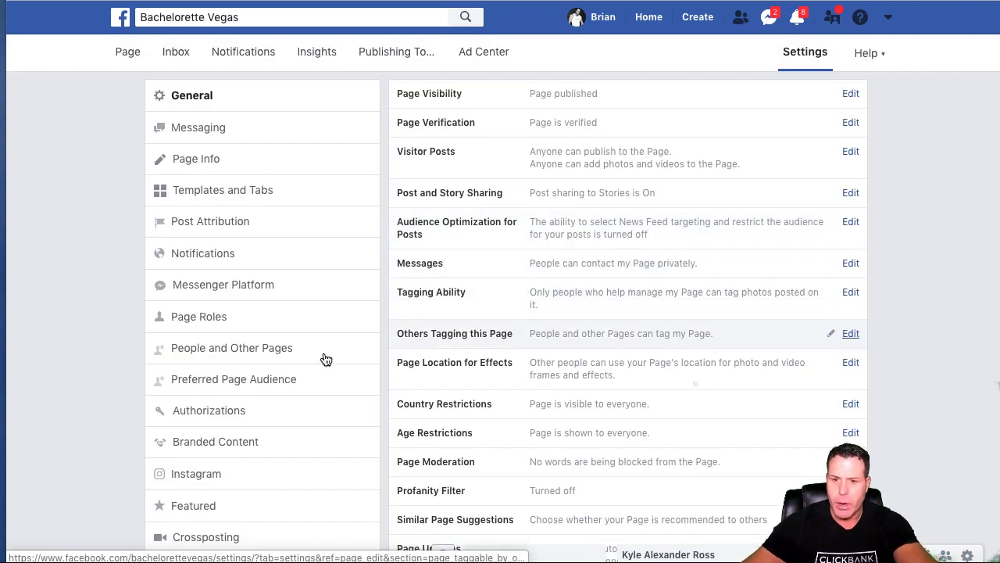
pyautogui.scroll(-1, 185, 467)
pyautogui.click(207, 438)
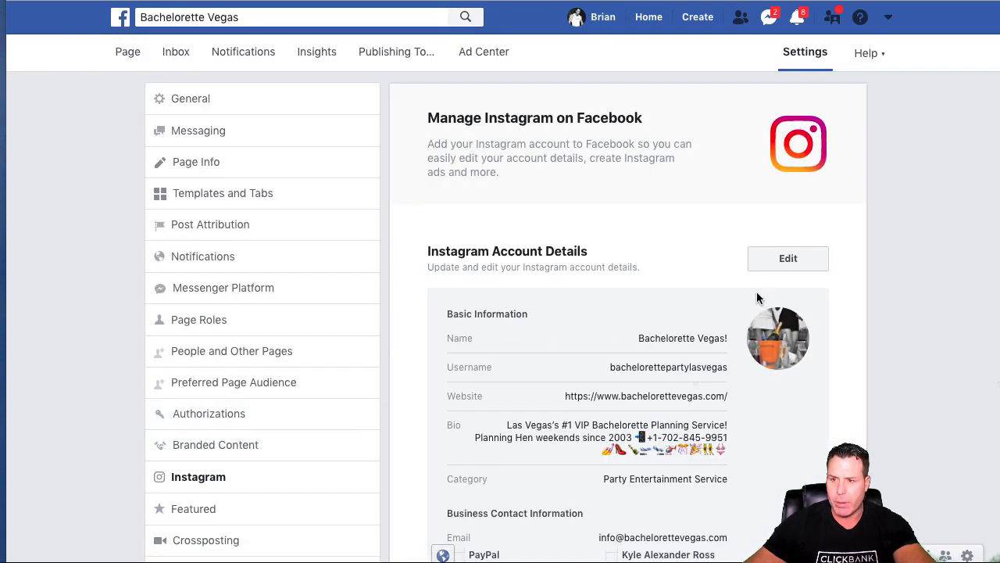
pyautogui.scroll(-3, 133, 364)
pyautogui.scroll(1, 520, 301)
pyautogui.scroll(3, 520, 301)
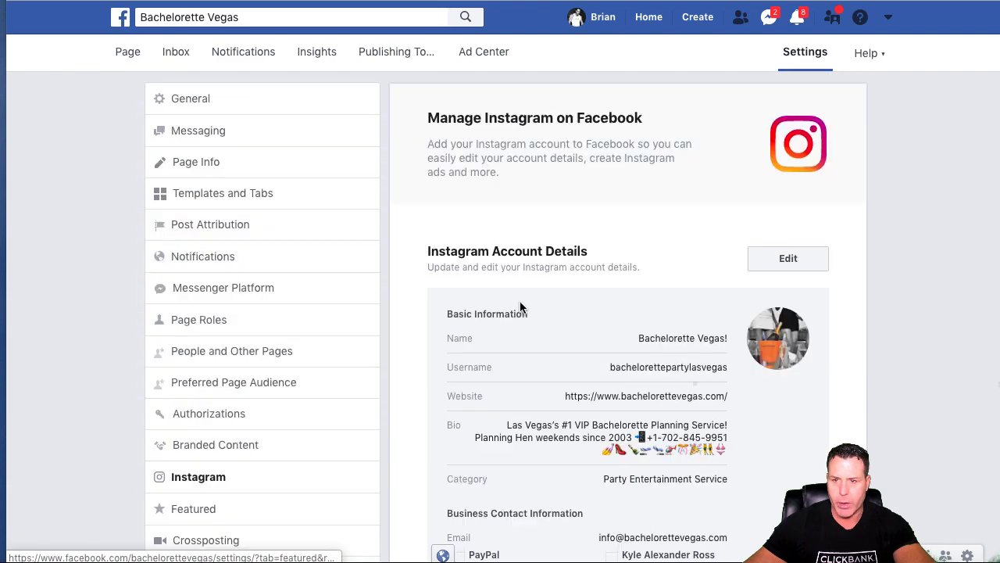
pyautogui.scroll(-1, 670, 301)
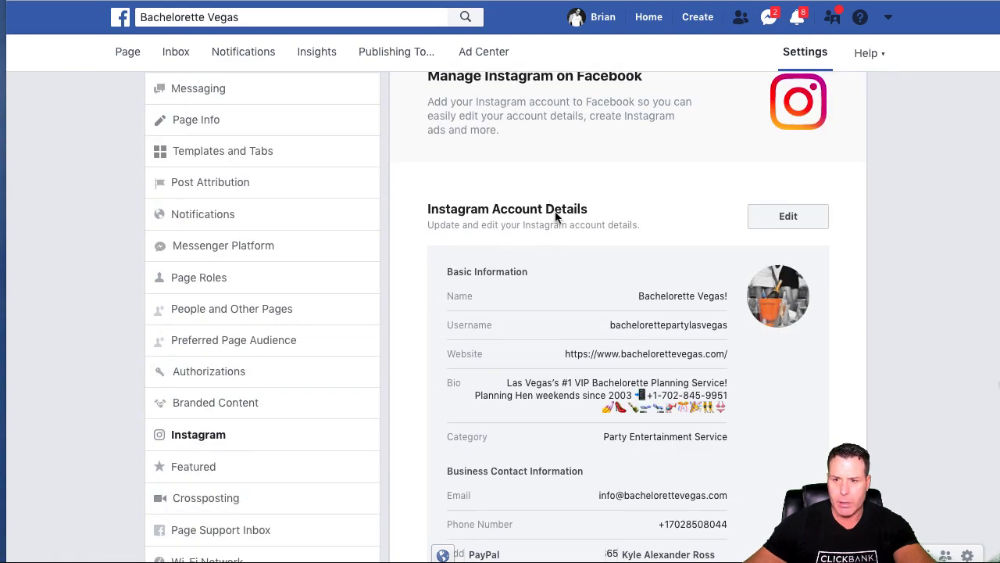
pyautogui.scroll(-3, 723, 353)
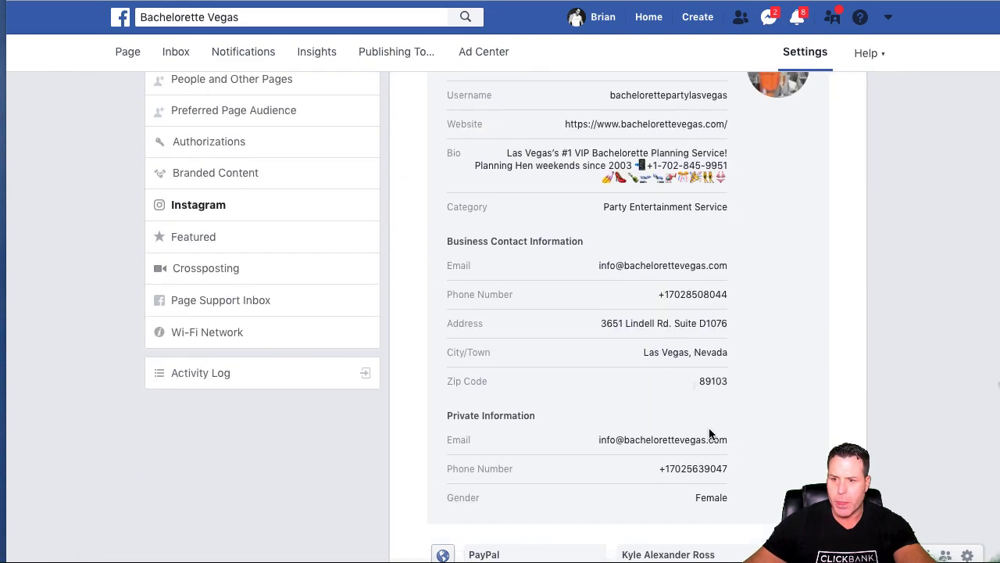
# Look up the Pinterest profile at pinterest.com/bachelorettevegas for Woobox's Pinterest connection.
pyautogui.scroll(3, 711, 435)
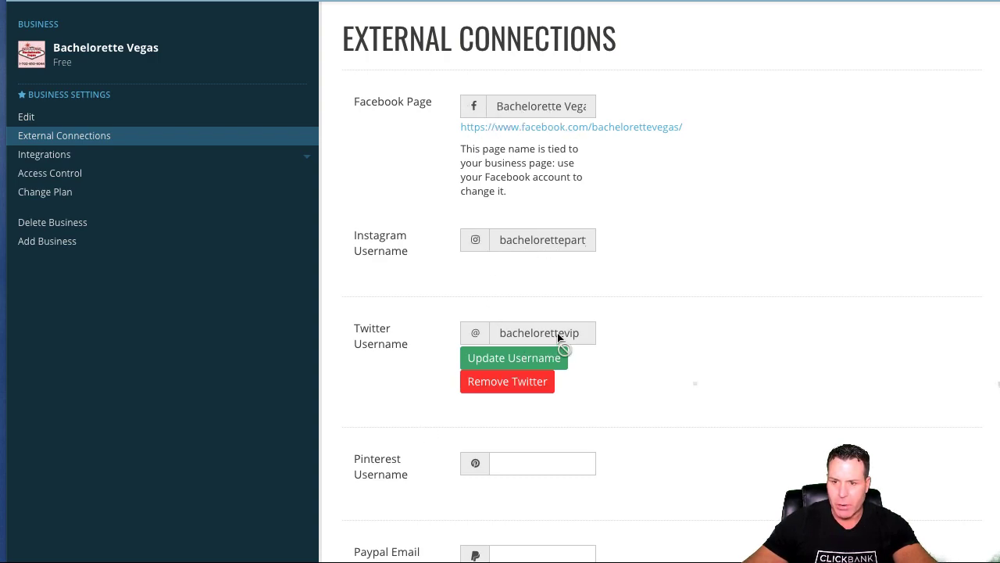
pyautogui.click(509, 464)
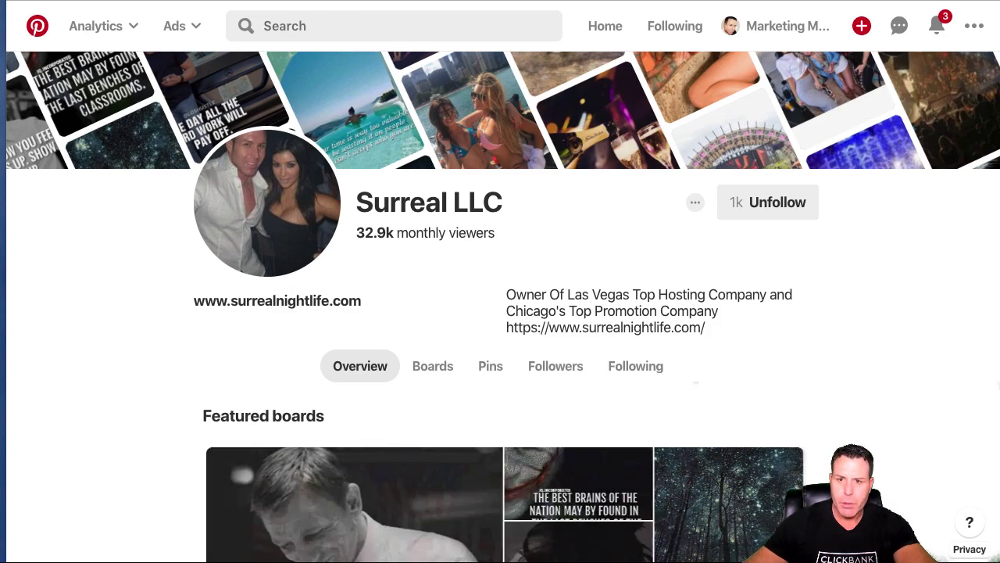
pyautogui.write('s')
pyautogui.write('bachelo')
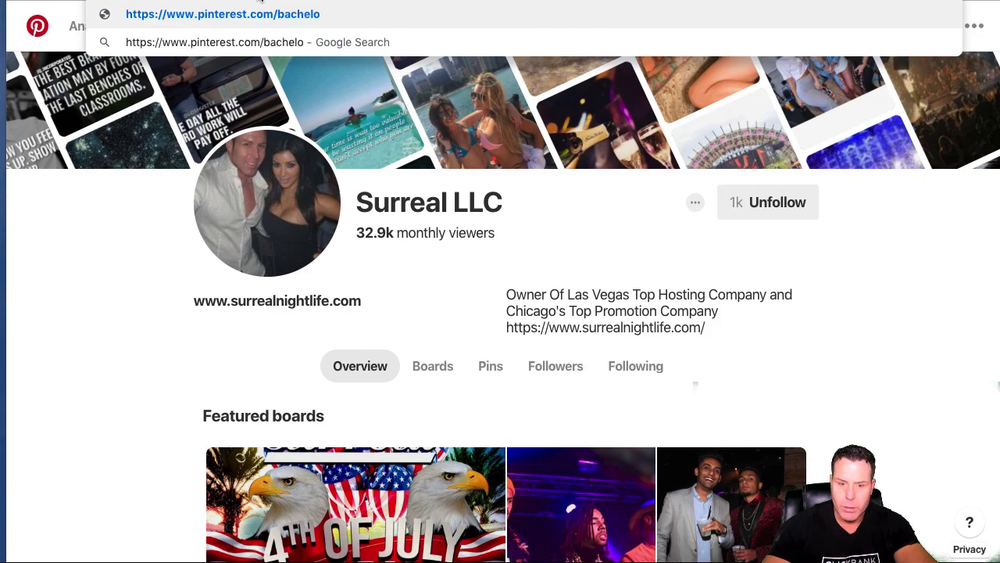
pyautogui.write('rette')
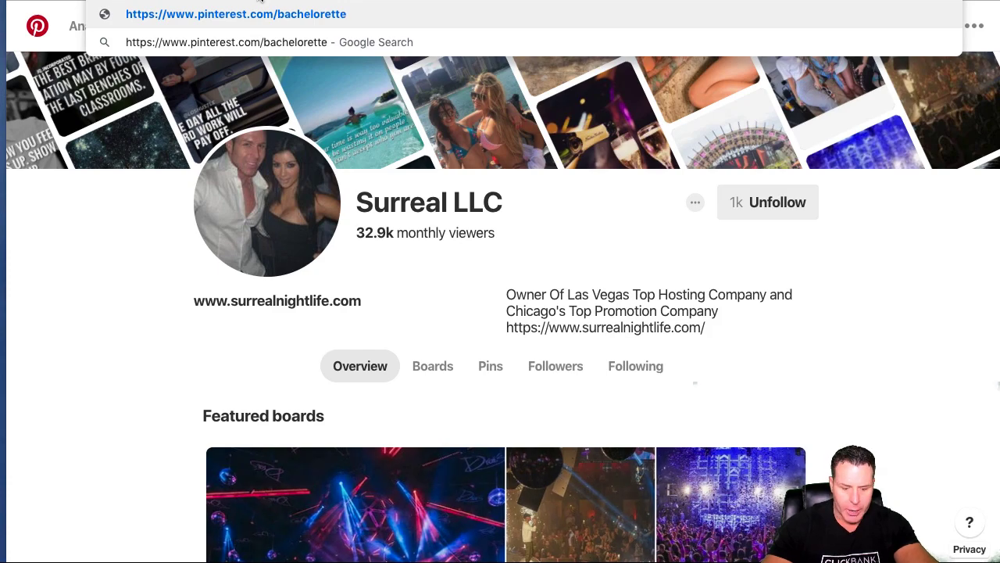
pyautogui.write('vegaqs')
pyautogui.press('BackSpace')
pyautogui.press('BackSpace')
pyautogui.press('BackSpace')
pyautogui.write('as')
pyautogui.press('Return')
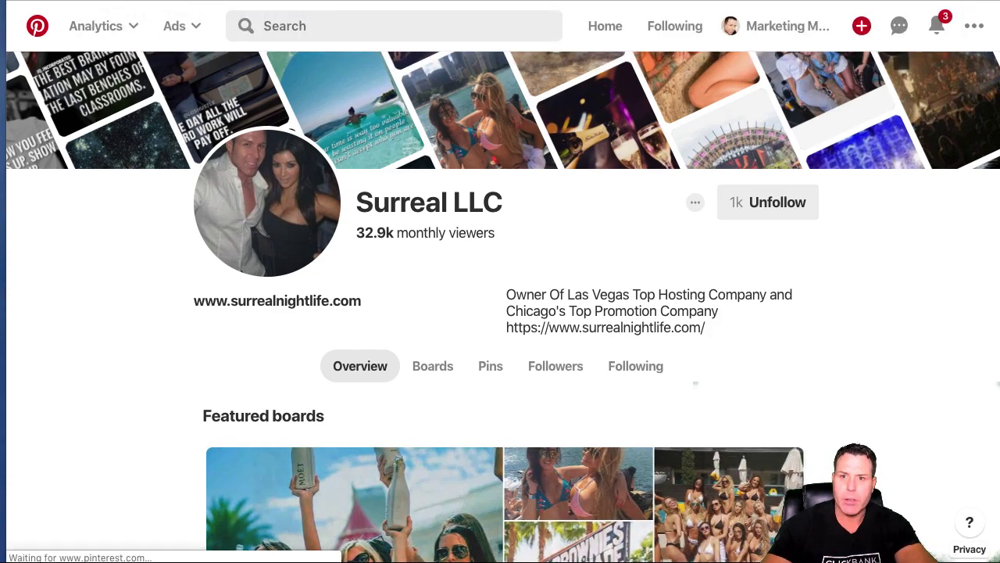
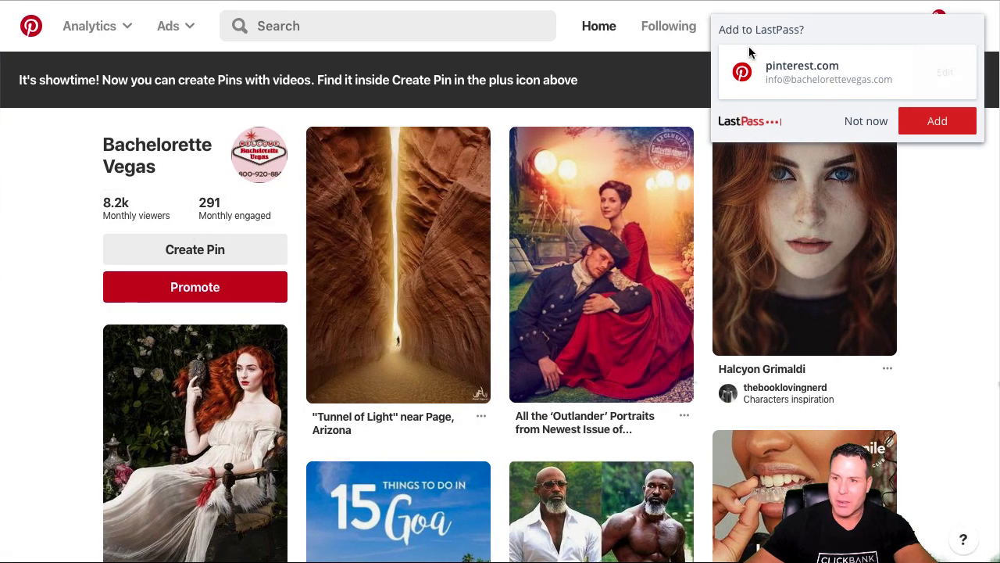
# Save the Pinterest login to LastPass and open the Bachelorette Vegas Pinterest profile.
pyautogui.click(926, 125)
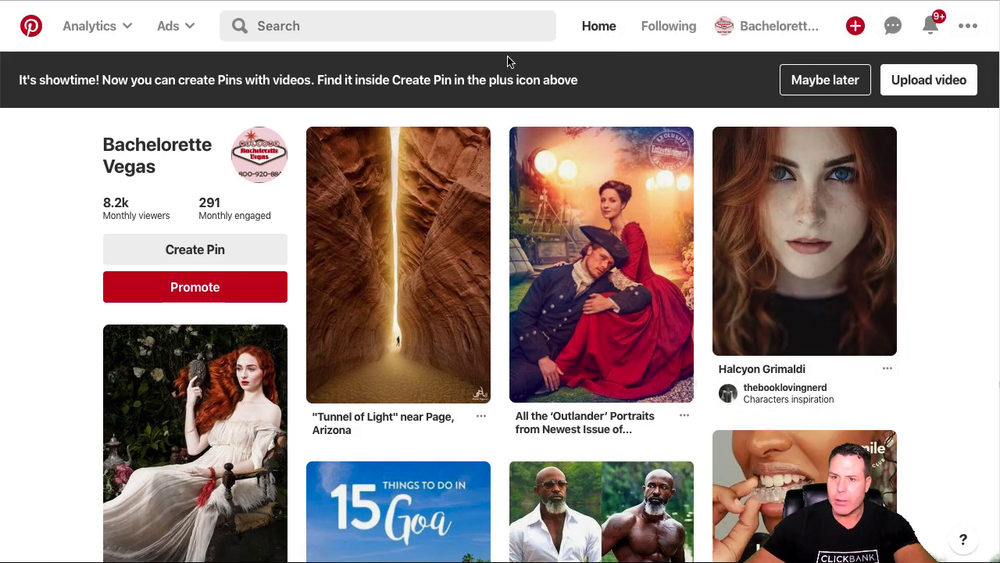
pyautogui.click(770, 26)
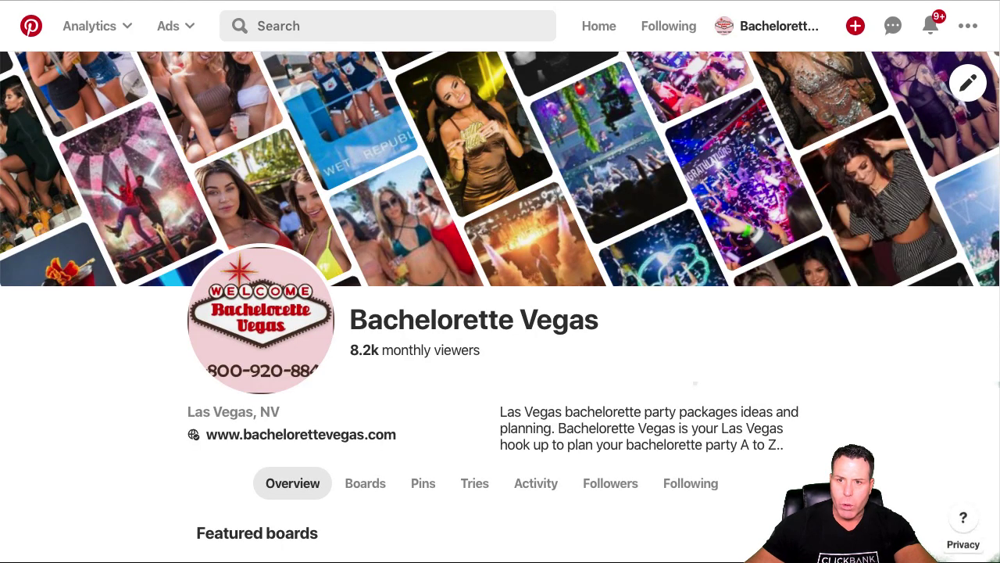
# Copy the username bachelorettevip from the Pinterest profile's address into the Pinterest Username of Woobox's external connections.
pyautogui.rightClick(312, 0)
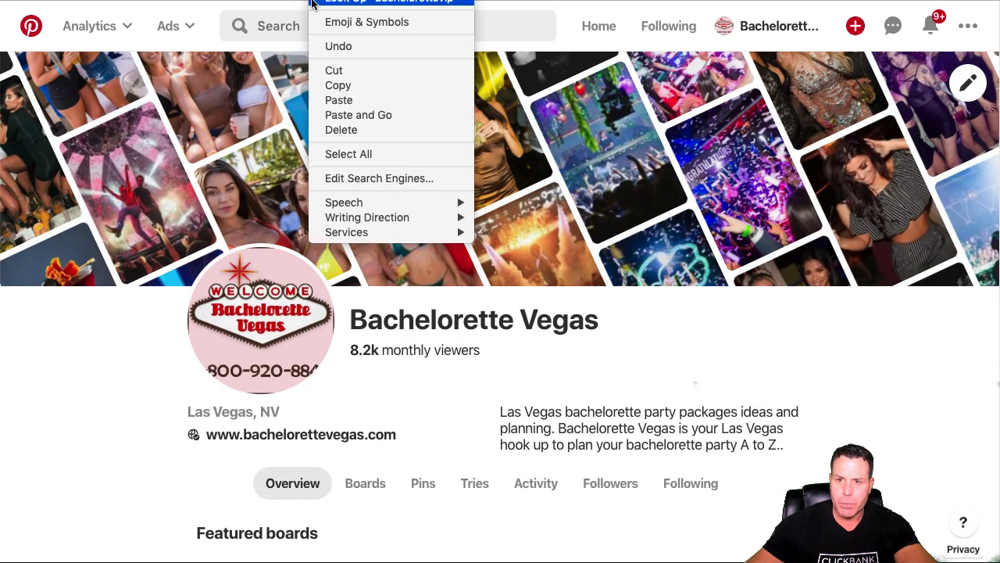
pyautogui.click(337, 86)
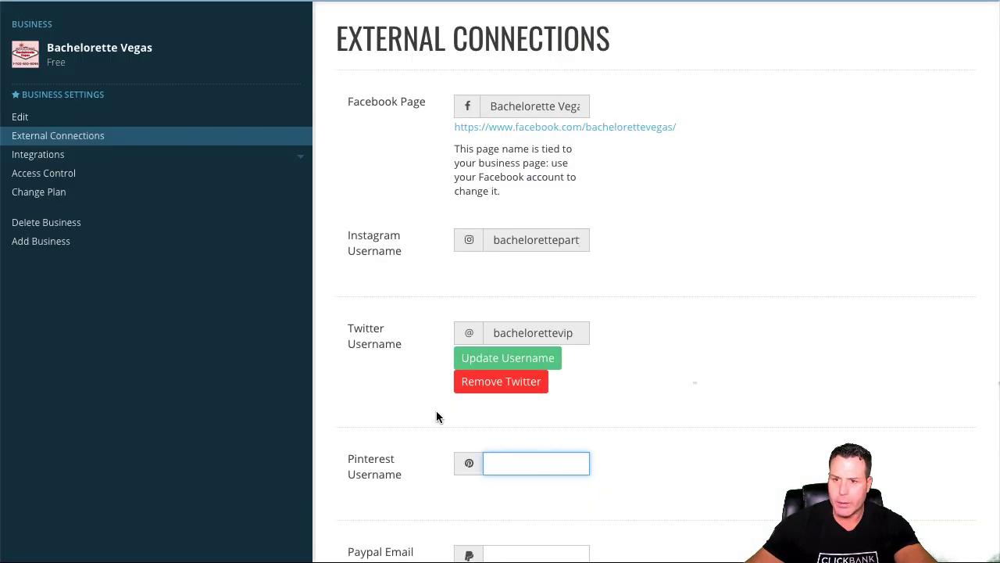
pyautogui.rightClick(515, 463)
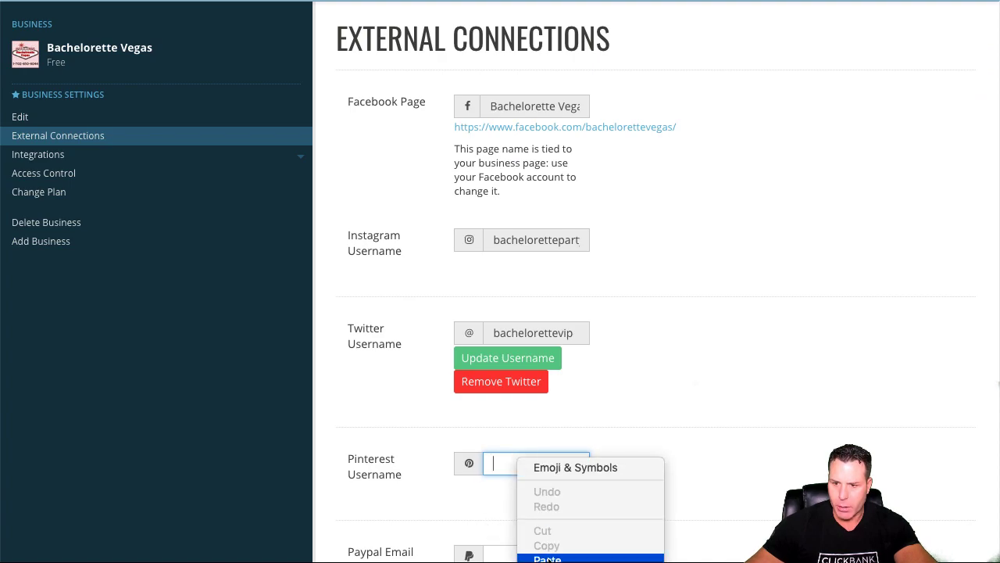
pyautogui.click(549, 554)
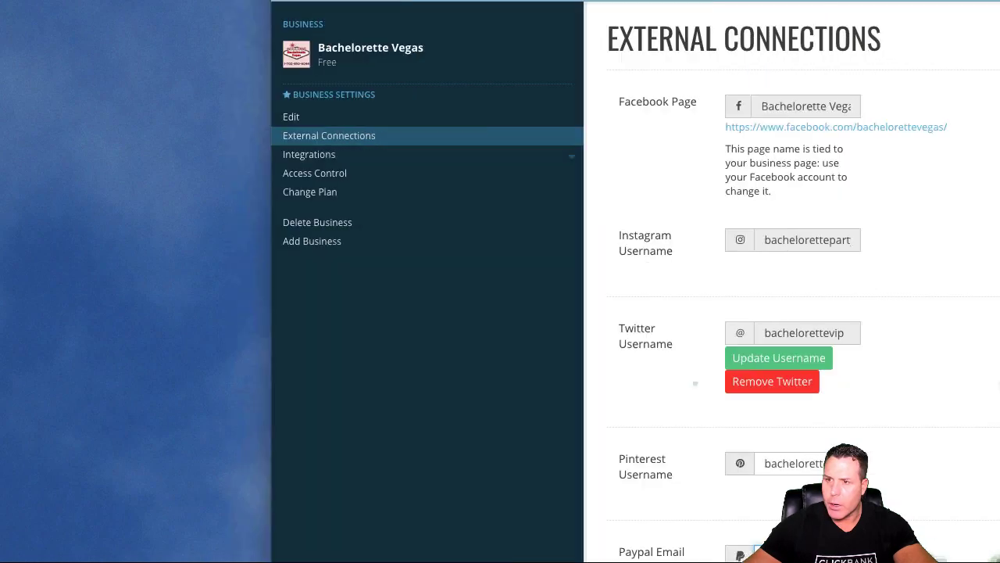
# Check the entered PayPal email address and save the external connections in Woobox.
pyautogui.scroll(-1, 437, 281)
pyautogui.scroll(-2, 485, 382)
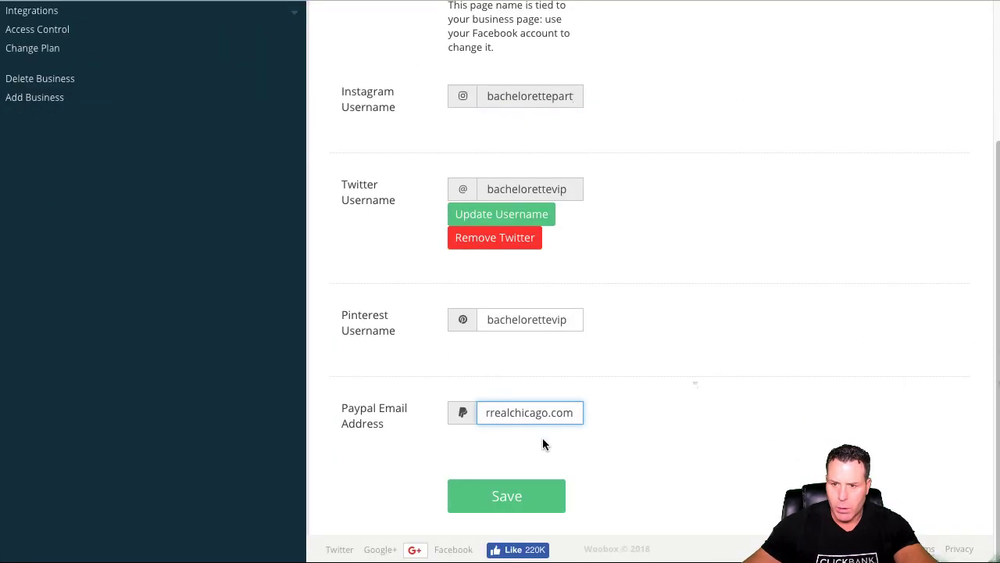
pyautogui.moveTo(511, 411); pyautogui.dragTo(437, 413)
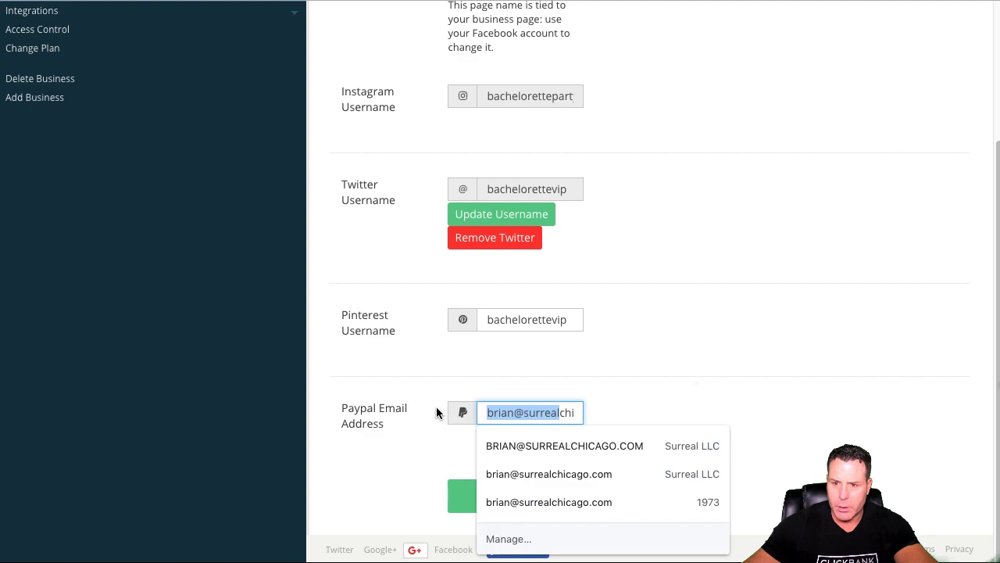
pyautogui.click(645, 375)
pyautogui.click(504, 495)
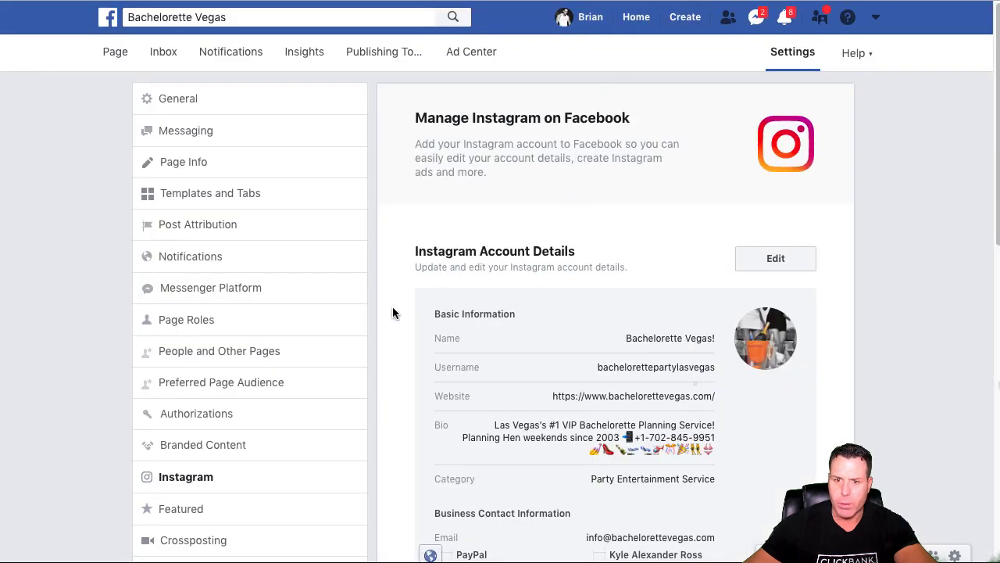
# Return to the Facebook page's Twitter tab, open its Woobox setup and save the settings with My Tweets as the display mode.
pyautogui.click(127, 63)
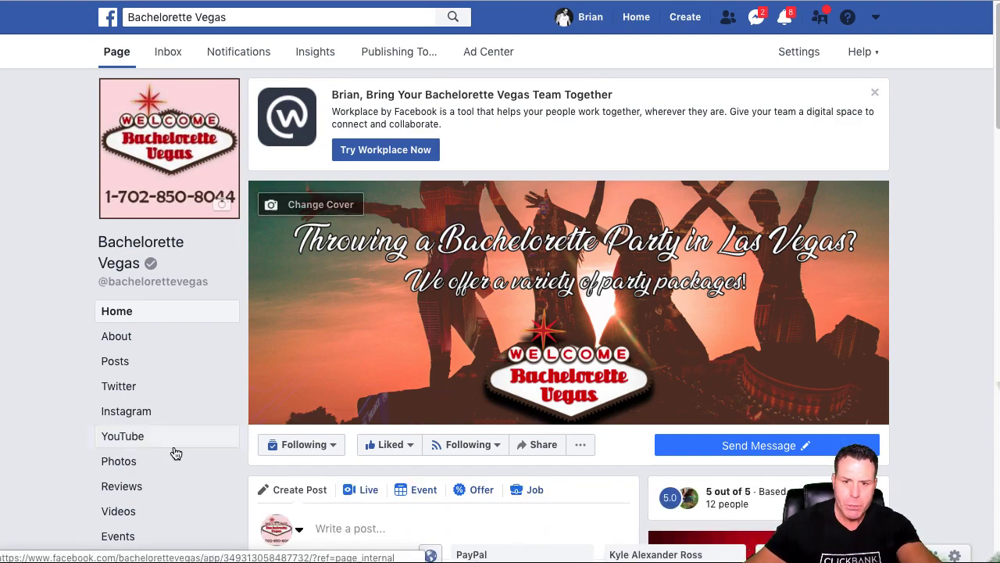
pyautogui.click(134, 388)
pyautogui.scroll(-1, 315, 297)
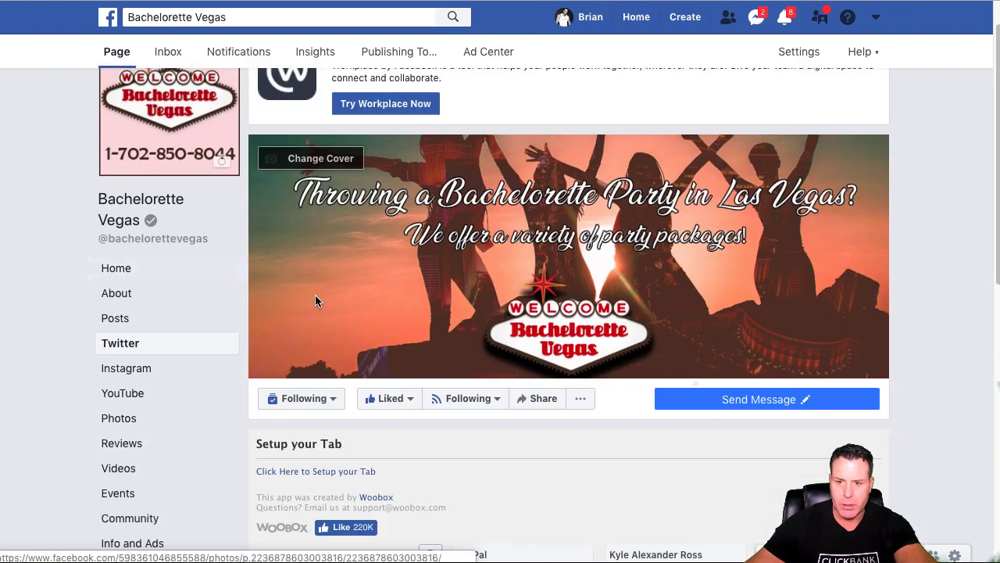
pyautogui.moveTo(316, 401)
pyautogui.scroll(-1, 418, 453)
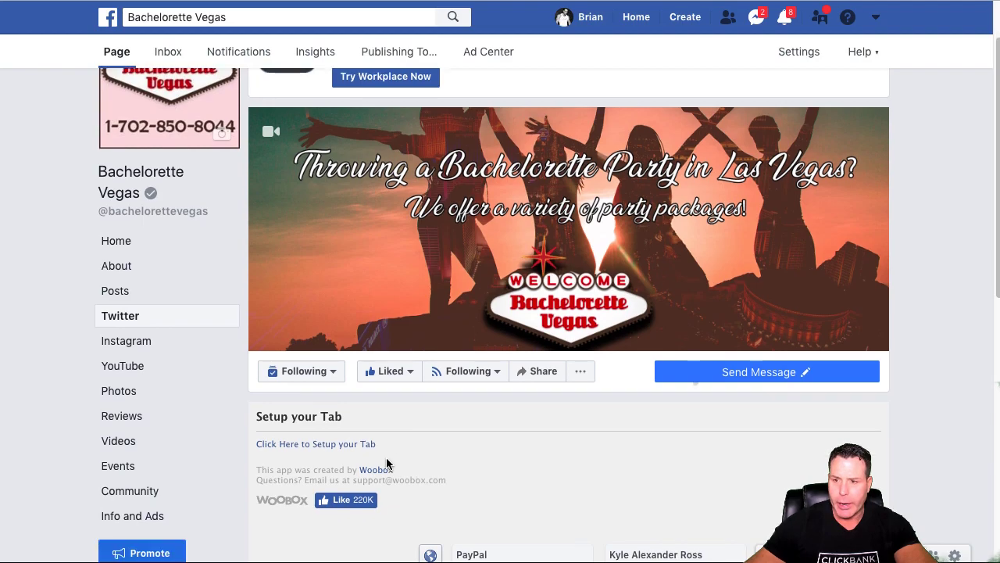
pyautogui.click(334, 459)
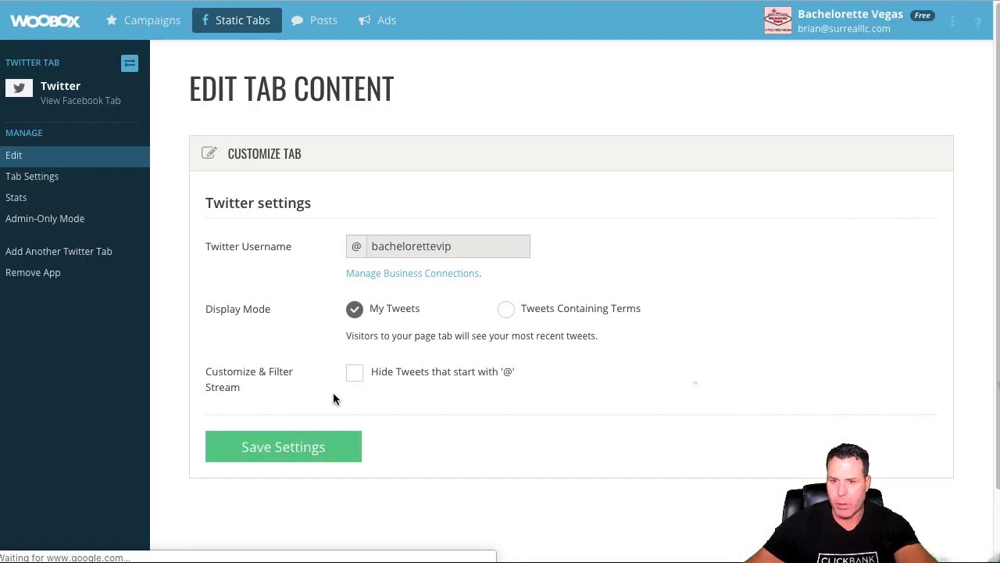
pyautogui.click(293, 444)
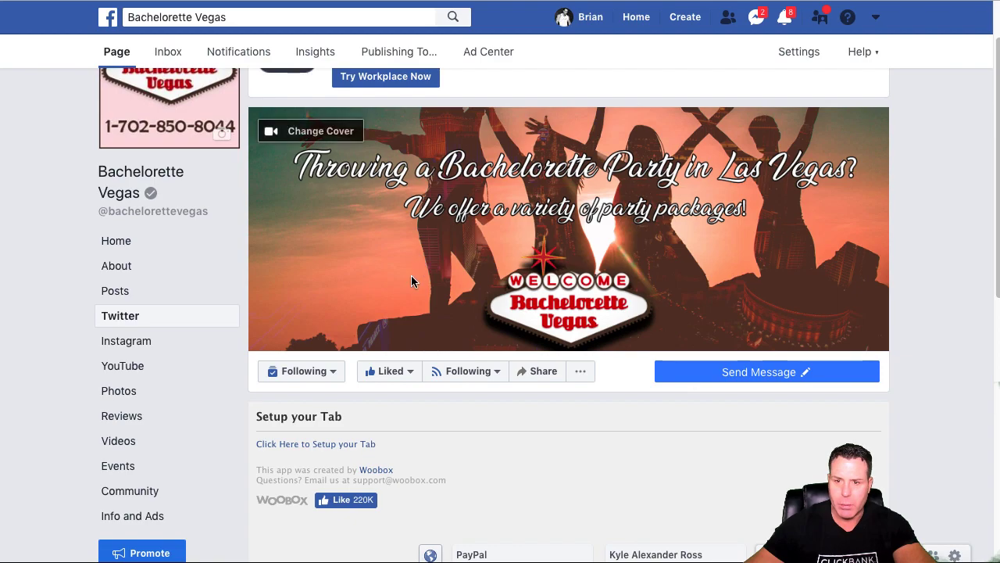
# Reload the Facebook page's Twitter tab and review the profile header and tweets it displays.
pyautogui.scroll(-1, 411, 275)
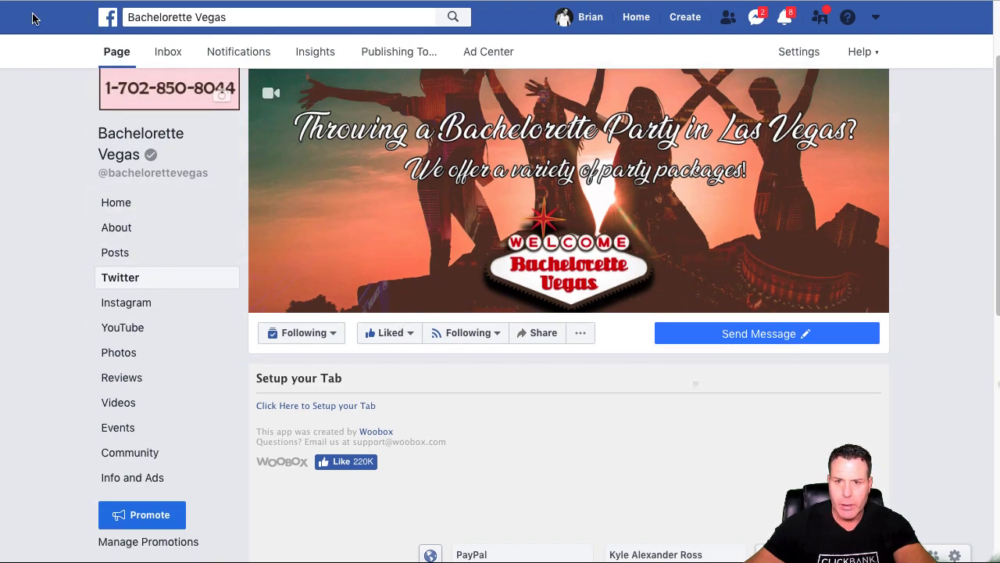
pyautogui.scroll(-10, 45, 135)
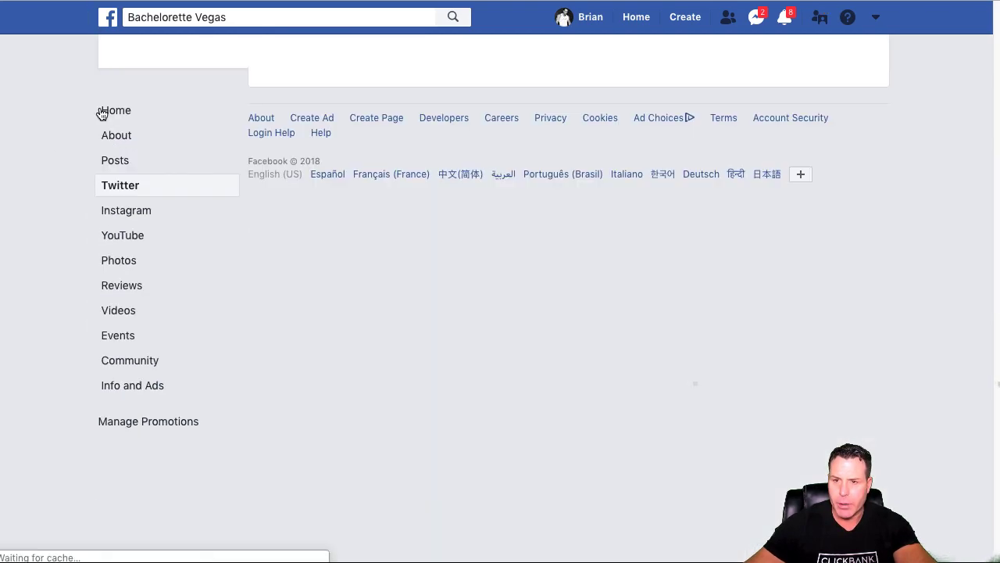
pyautogui.scroll(10, 274, 173)
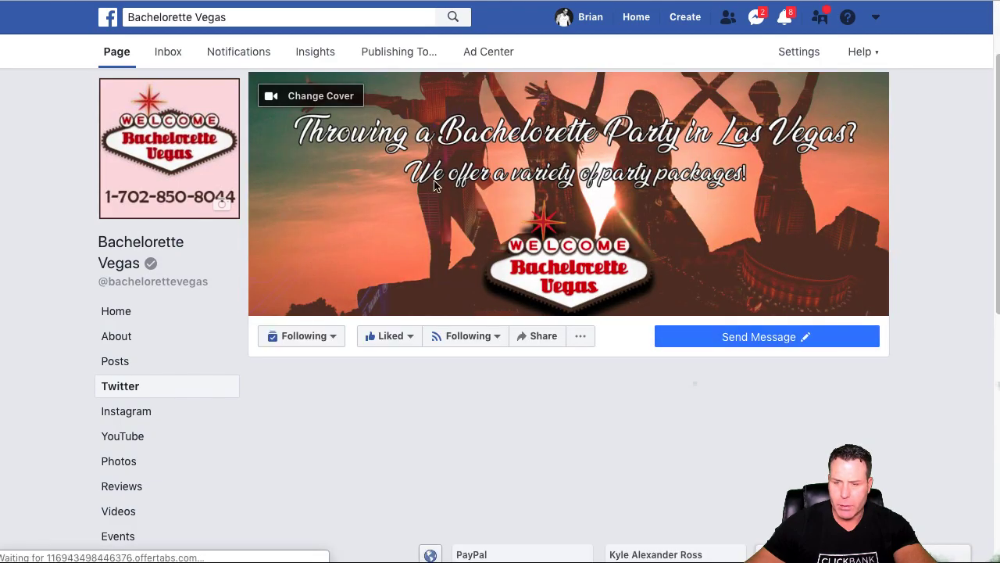
pyautogui.moveTo(468, 336)
pyautogui.scroll(-5, 505, 325)
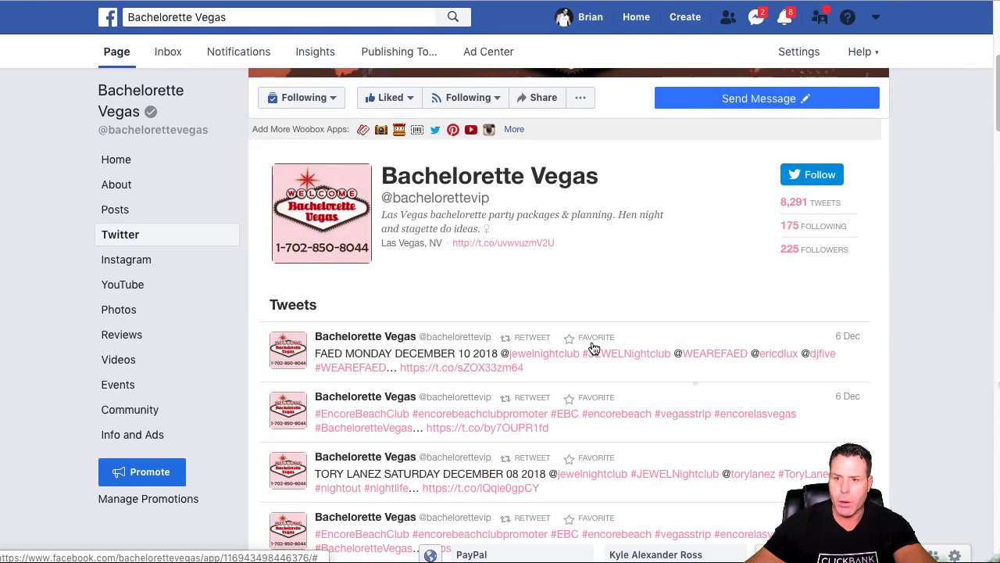
pyautogui.scroll(-2, 504, 328)
pyautogui.scroll(10, 500, 330)
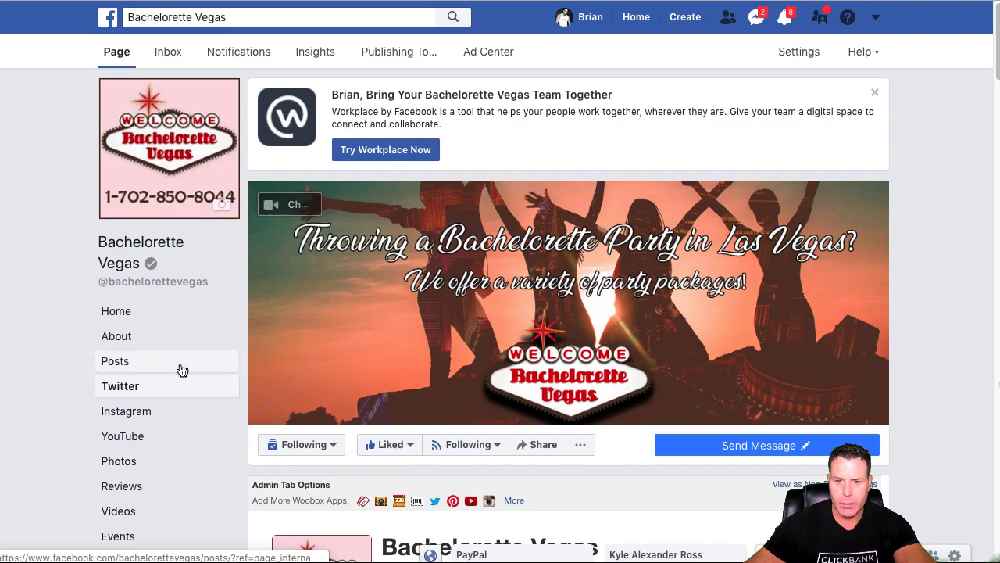
pyautogui.scroll(-6, 513, 313)
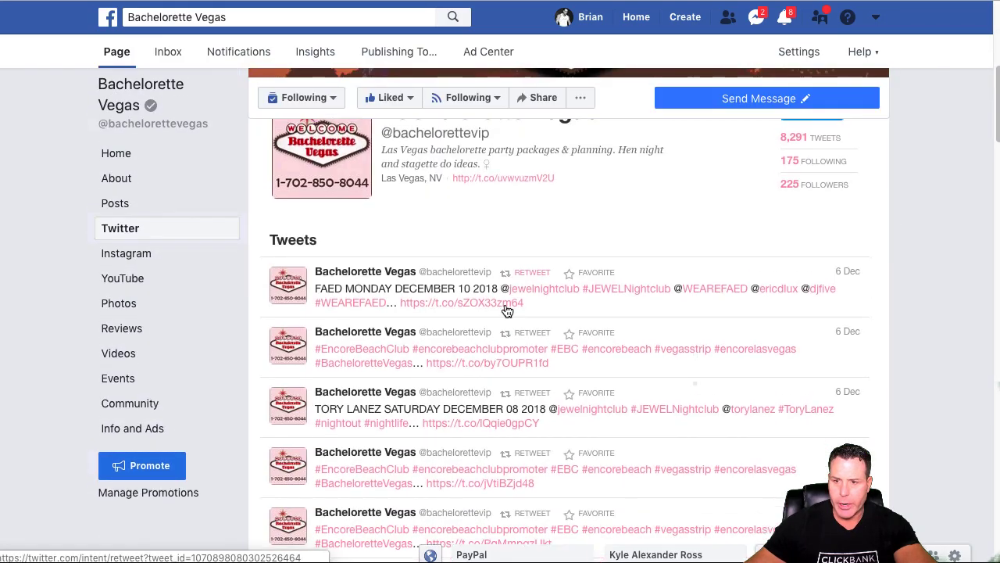
pyautogui.scroll(-5, 514, 313)
pyautogui.scroll(10, 500, 309)
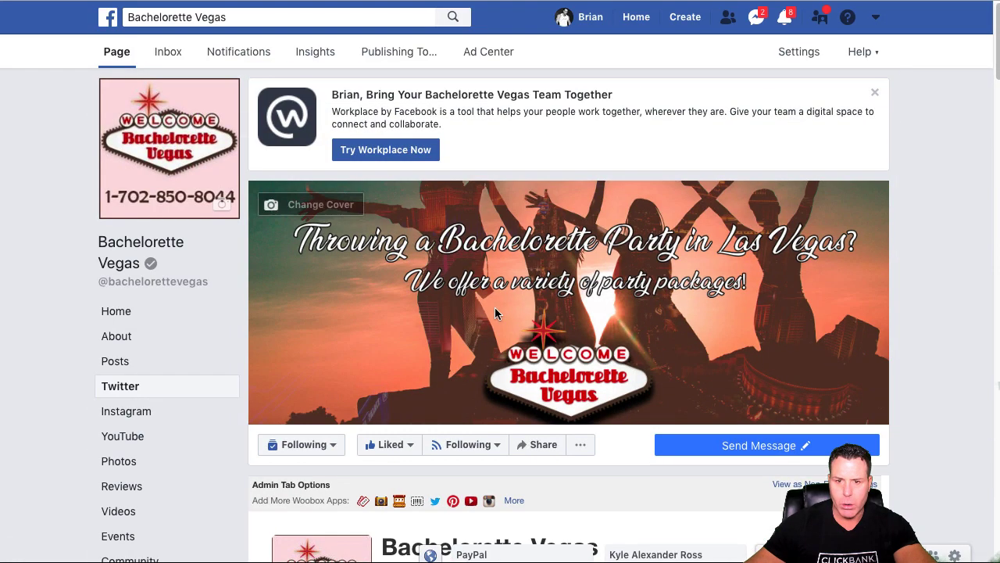
pyautogui.scroll(-1, 267, 289)
pyautogui.scroll(-4, 266, 289)
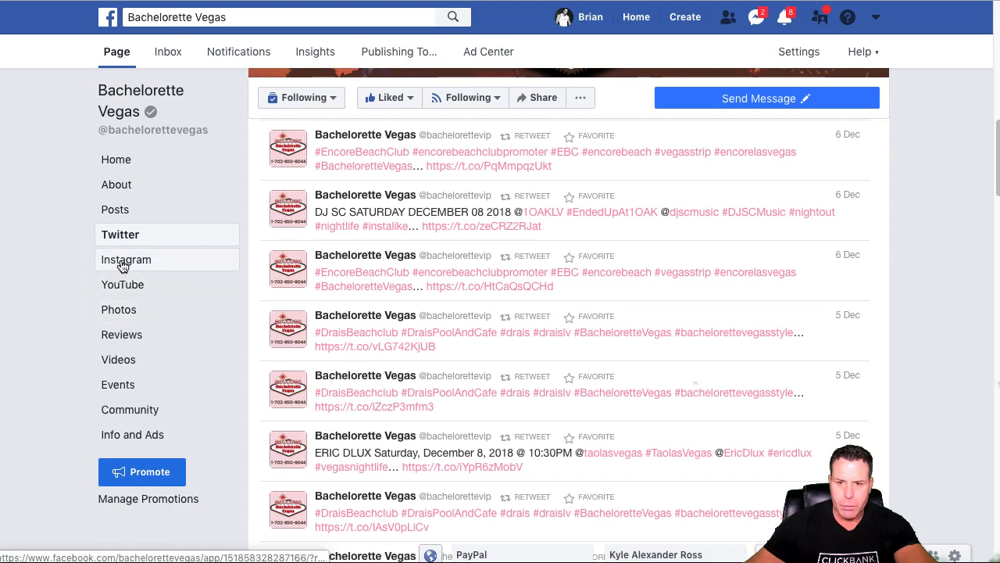
# Set up the page's Instagram tab in Woobox for bachelorettepartylasvegas, saving the settings with My Photos as the photo mode.
pyautogui.click(136, 261)
pyautogui.scroll(-1, 352, 386)
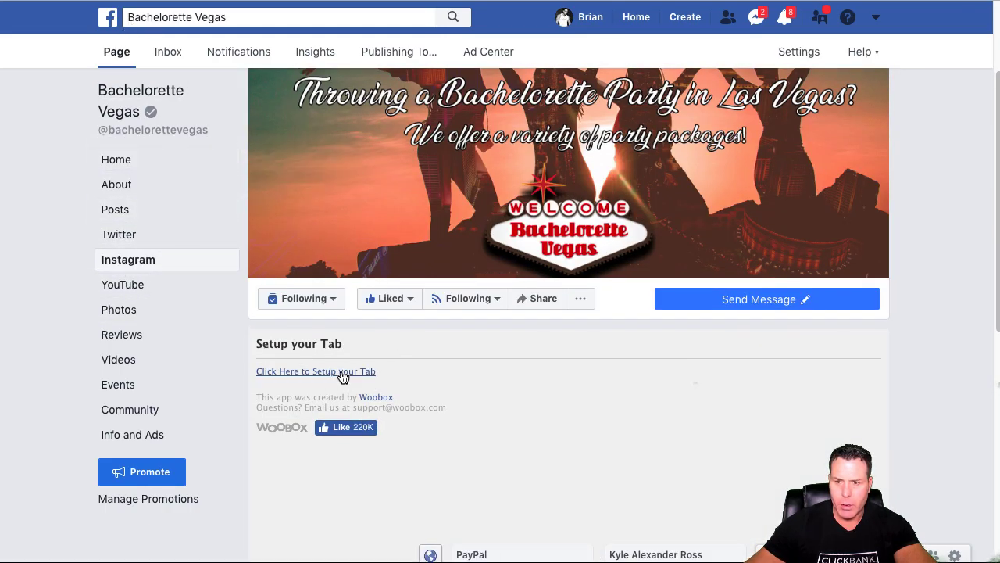
pyautogui.click(345, 374)
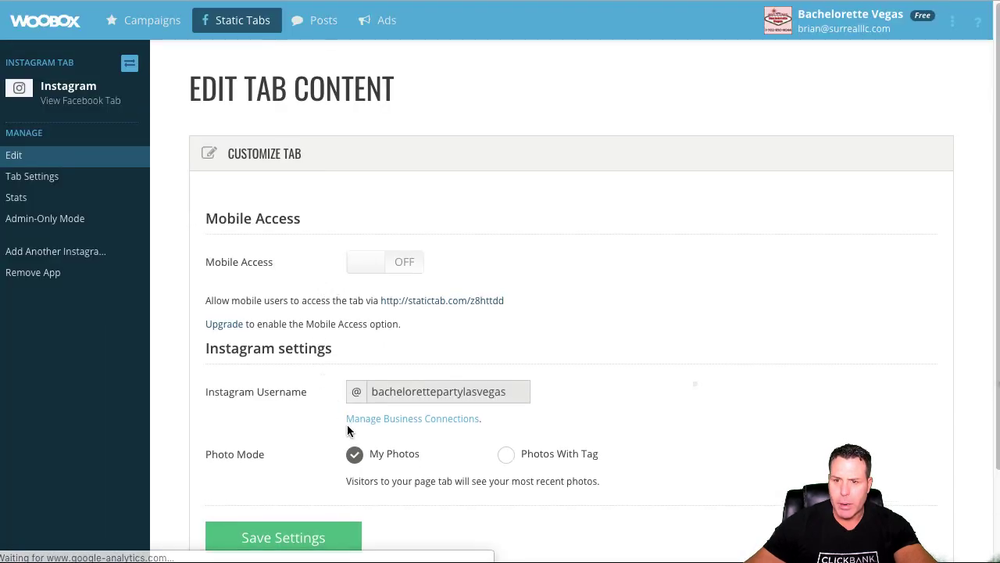
pyautogui.click(295, 551)
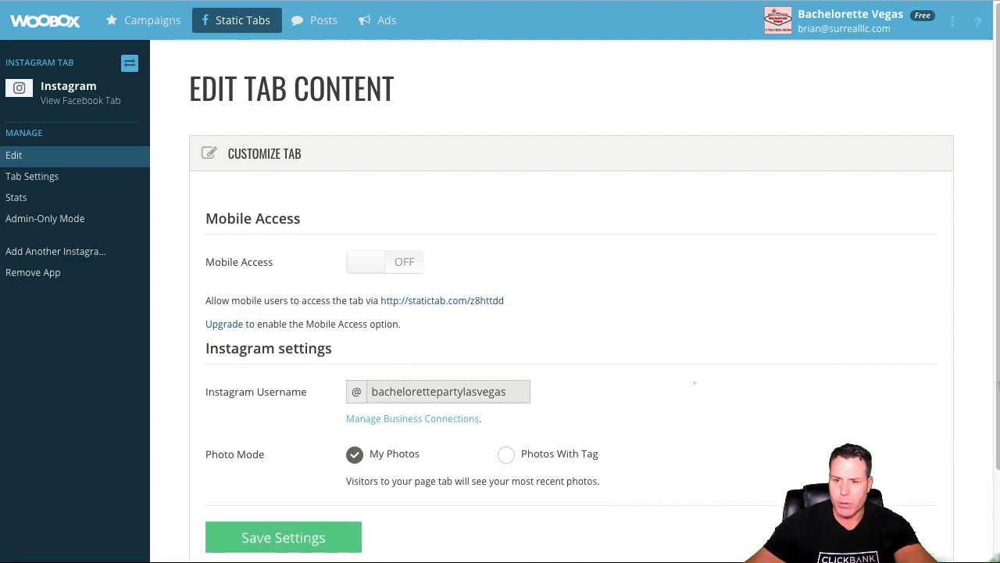
pyautogui.click(267, 537)
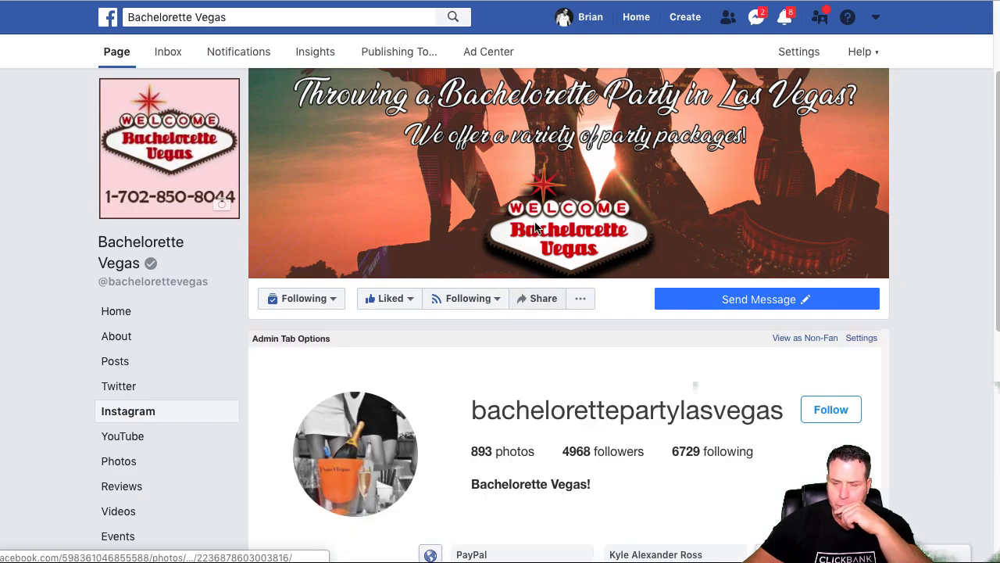
# Review the profile header and photo grid displayed on the Facebook page's Instagram tab.
pyautogui.scroll(-1, 536, 227)
pyautogui.scroll(-10, 536, 227)
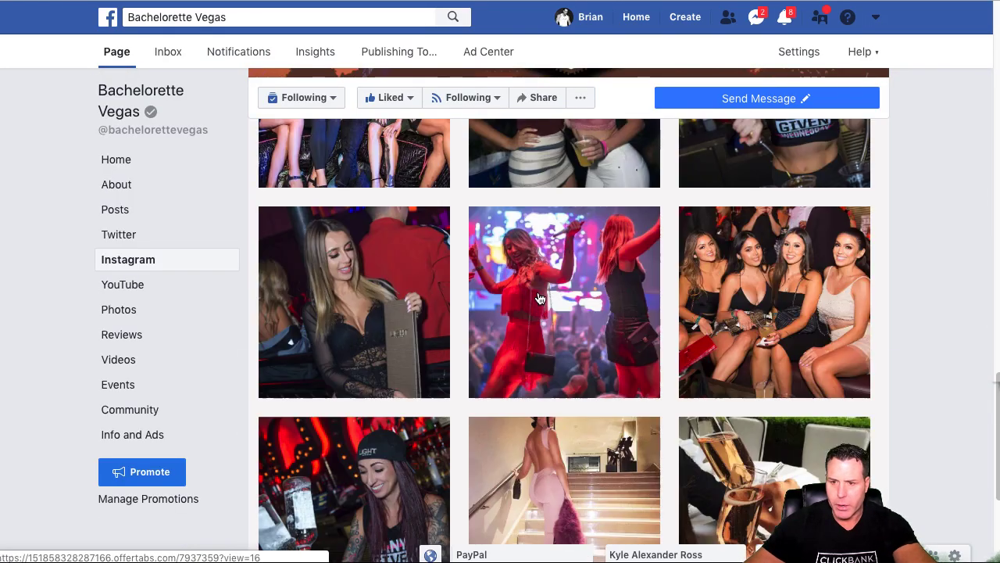
pyautogui.scroll(10, 539, 298)
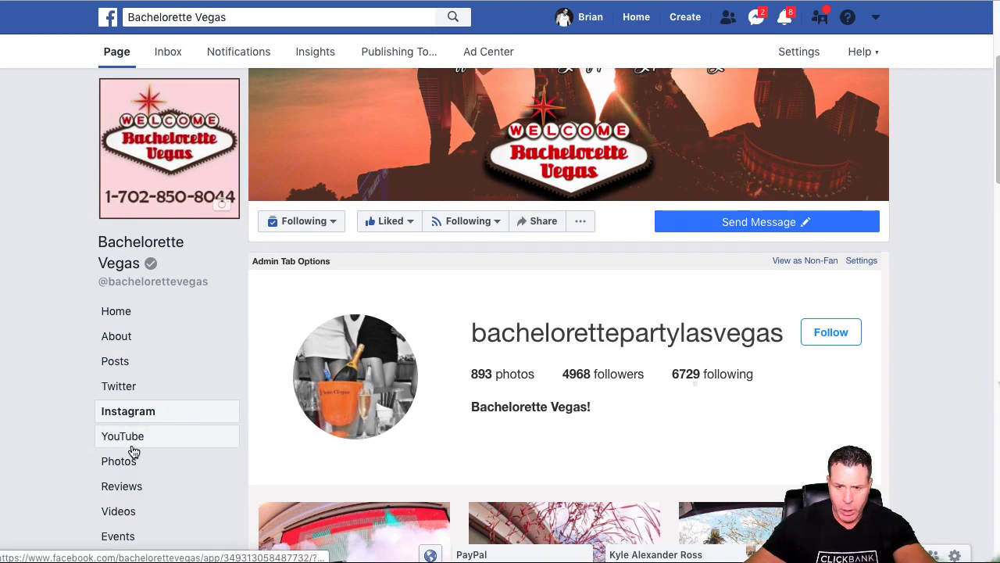
pyautogui.scroll(-1, 118, 375)
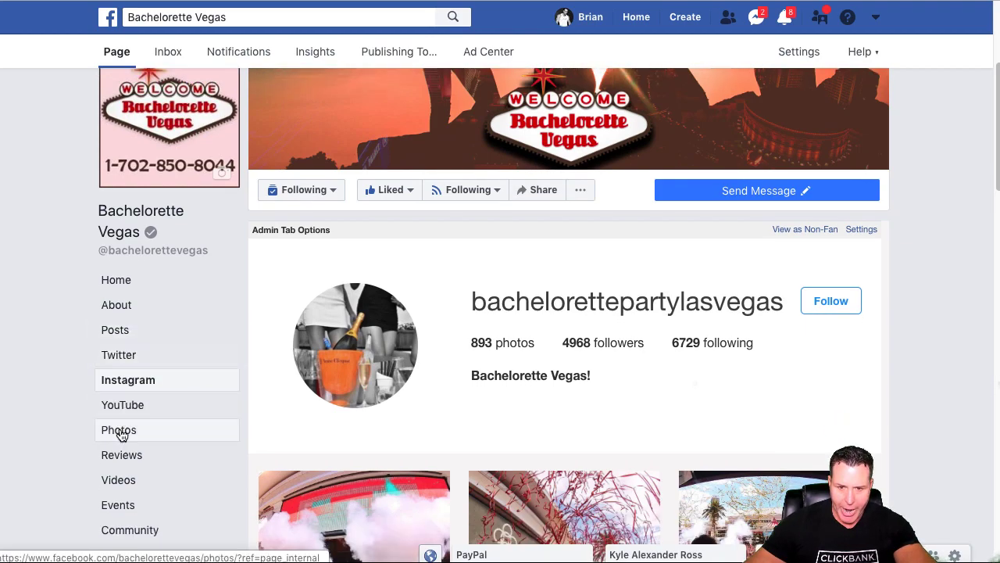
# Review the Instagram tab's name and content settings in Woobox.
pyautogui.scroll(-1, 128, 414)
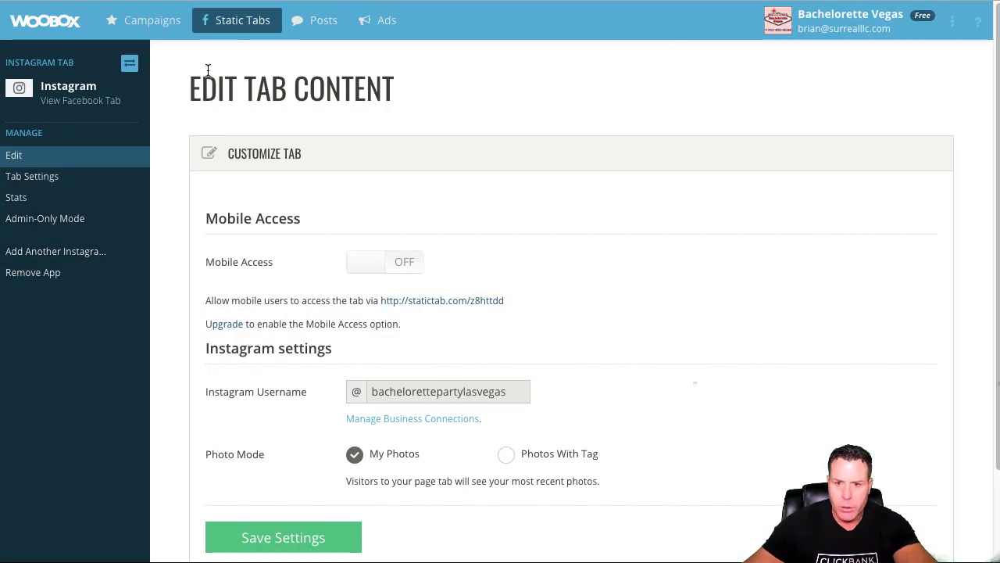
pyautogui.click(43, 182)
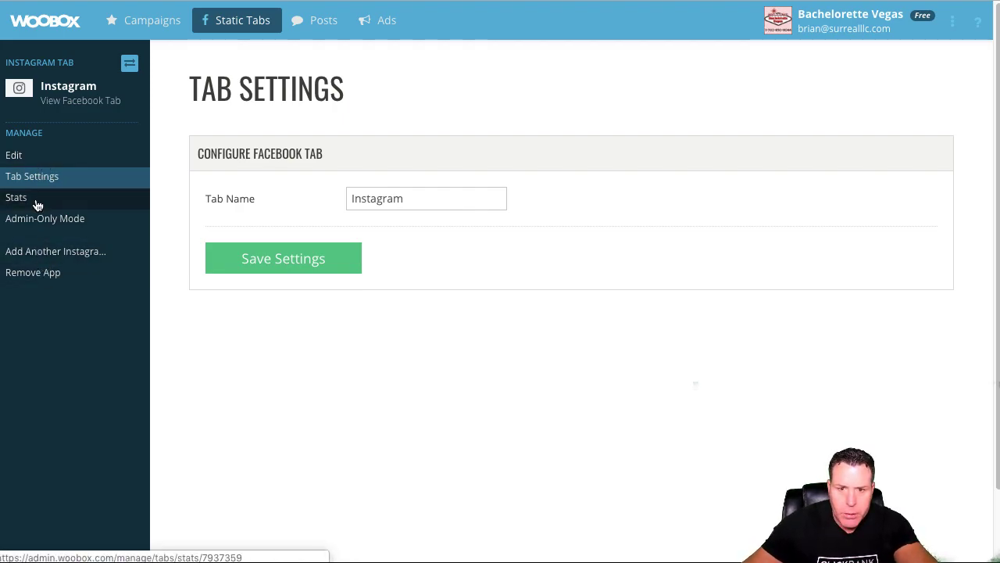
pyautogui.click(31, 157)
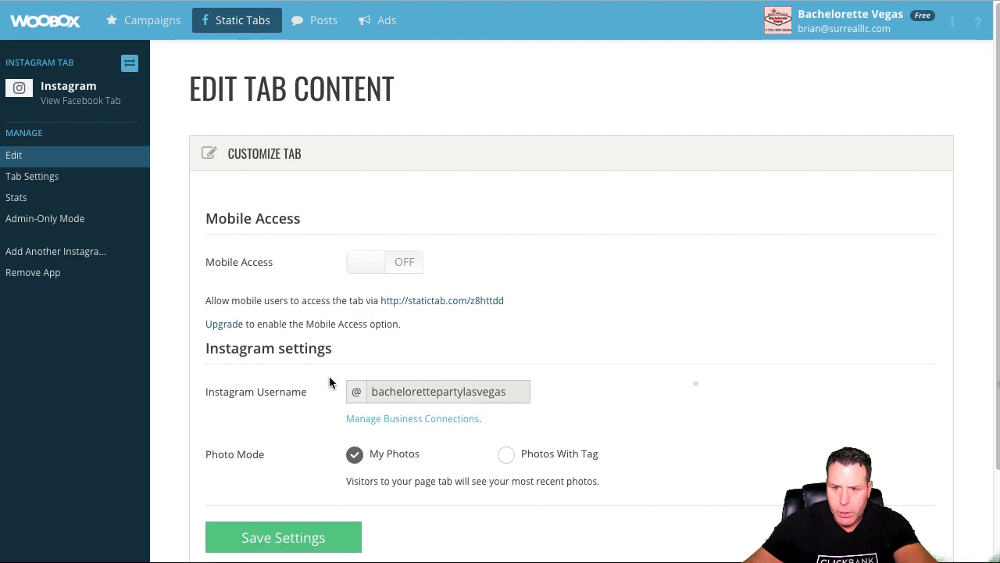
pyautogui.scroll(-2, 320, 383)
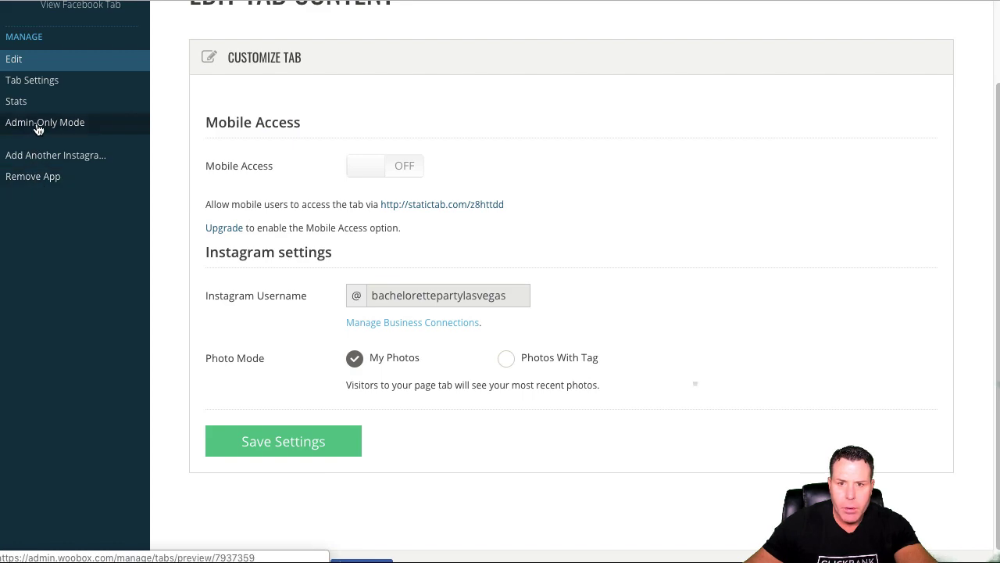
pyautogui.scroll(1, 43, 104)
pyautogui.scroll(1, 223, 60)
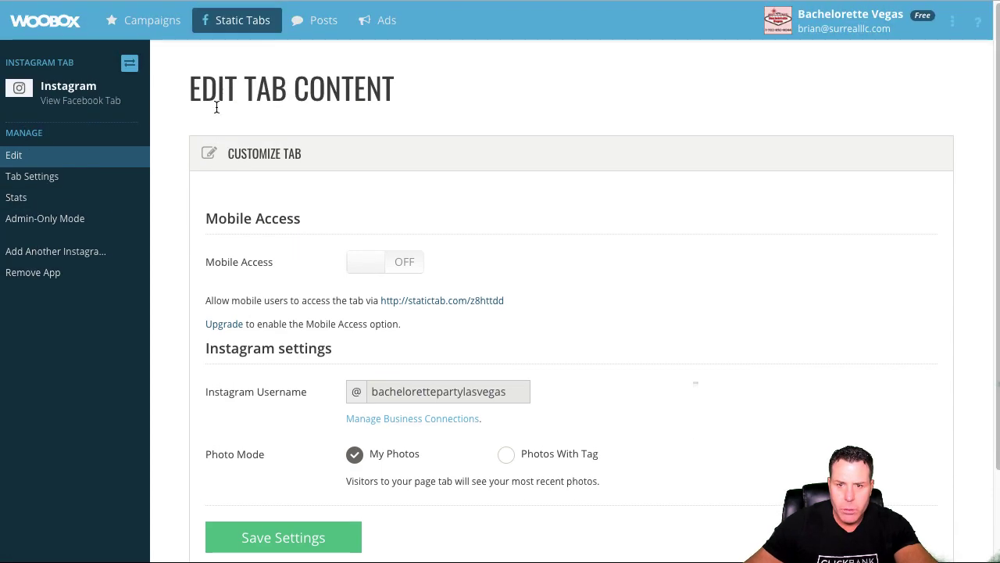
# Open the Bachelorette Vegas business settings in Woobox and review the accounts listed under External Connections.
pyautogui.click(883, 11)
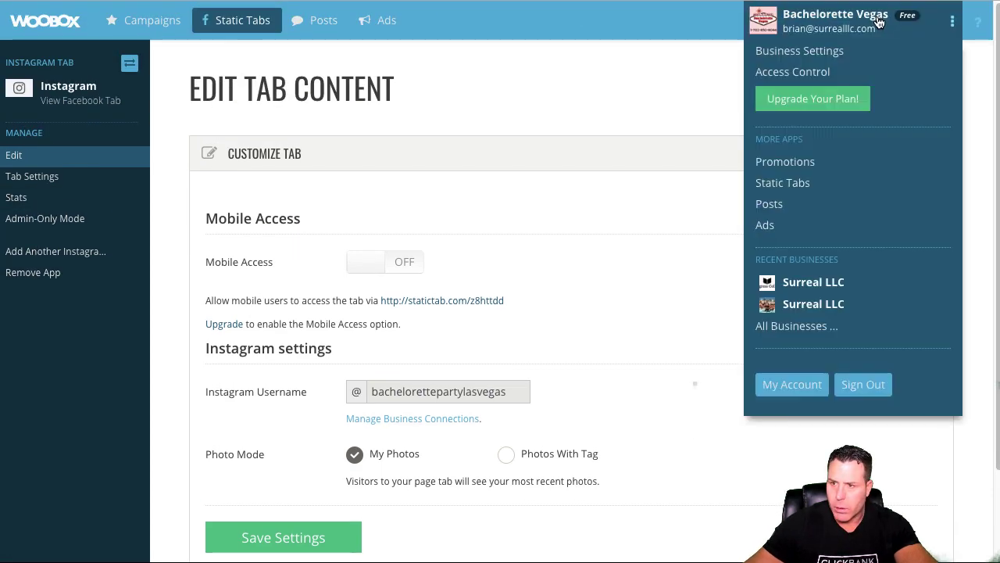
pyautogui.click(816, 50)
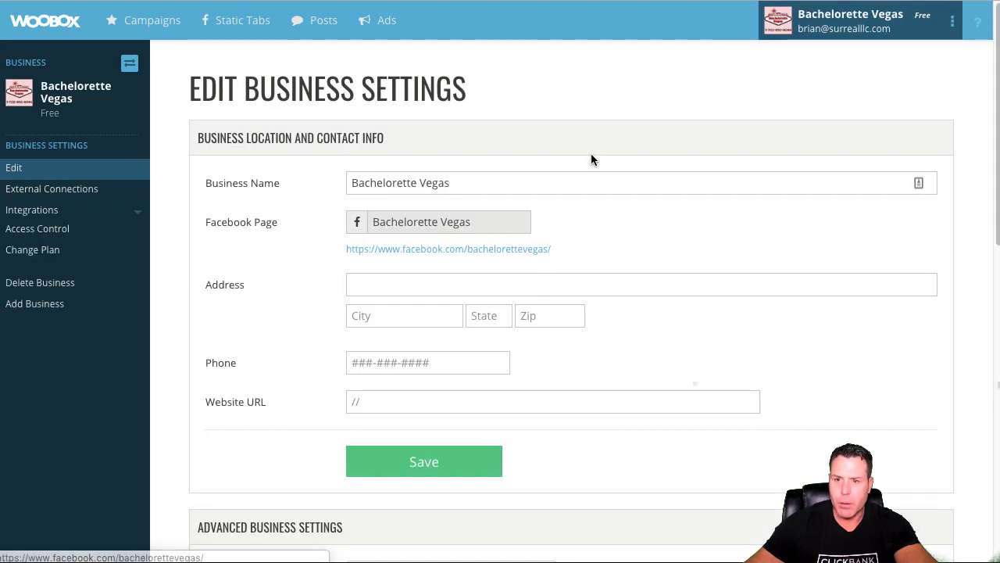
pyautogui.click(907, 26)
pyautogui.click(805, 72)
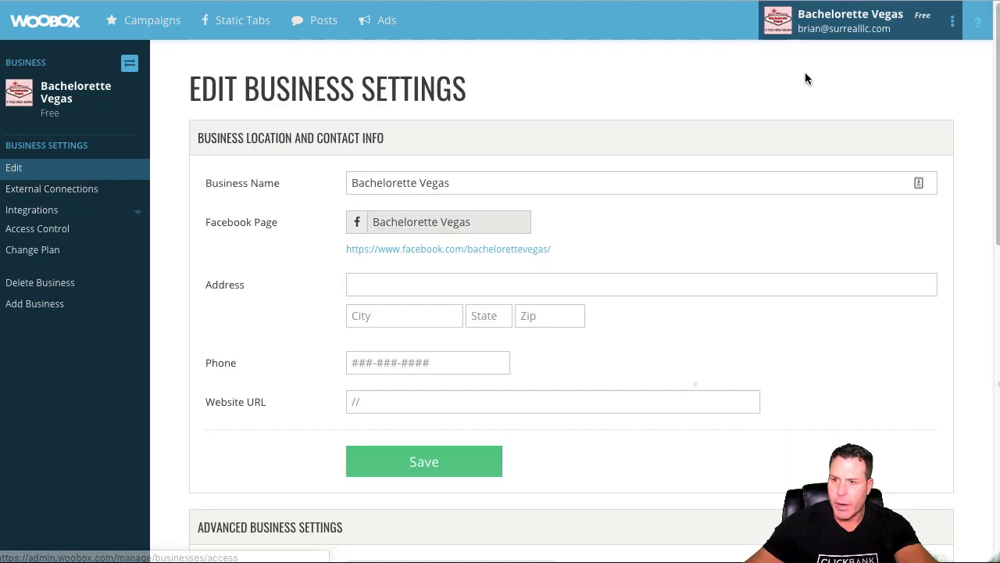
pyautogui.click(56, 192)
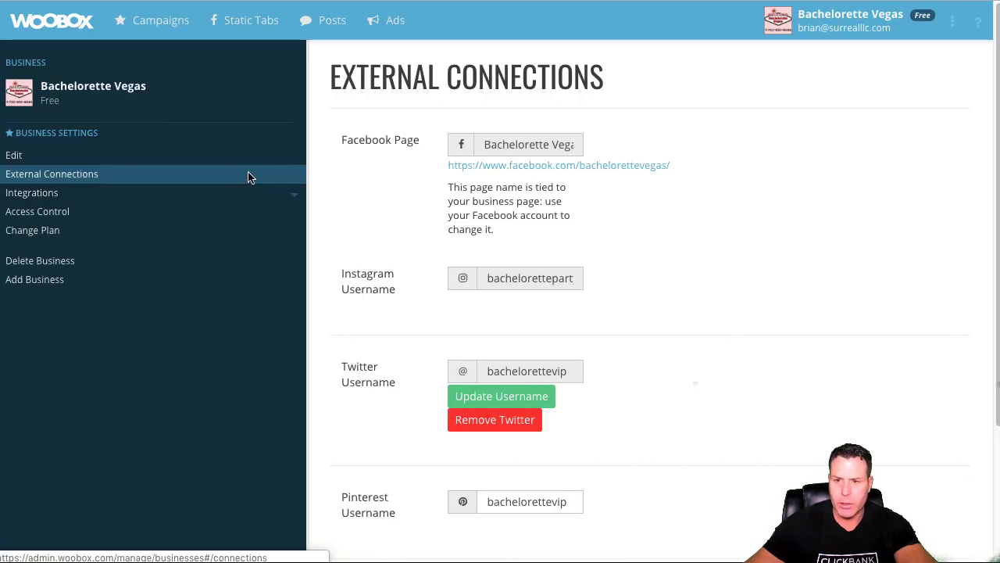
pyautogui.scroll(-1, 396, 483)
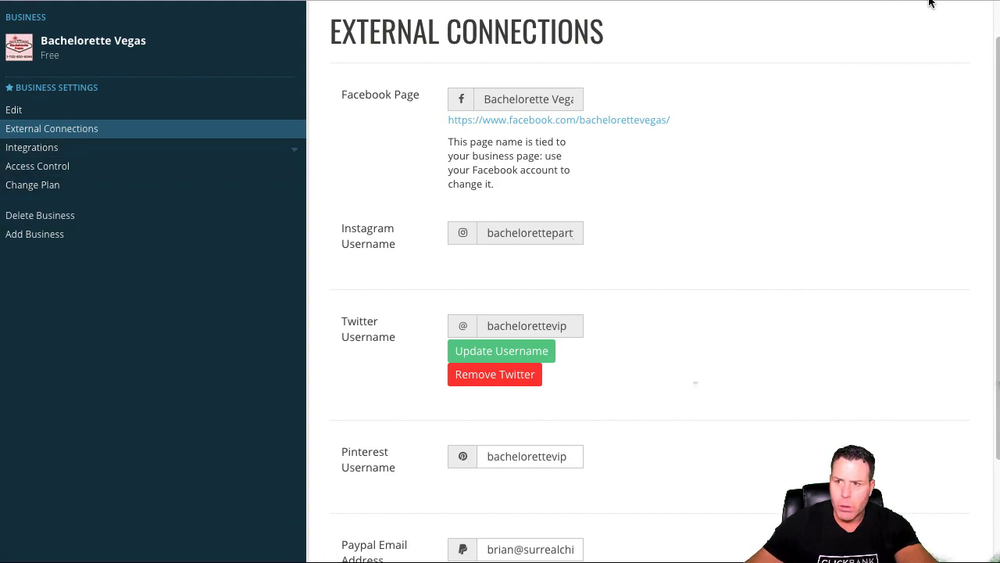
pyautogui.scroll(1, 337, 179)
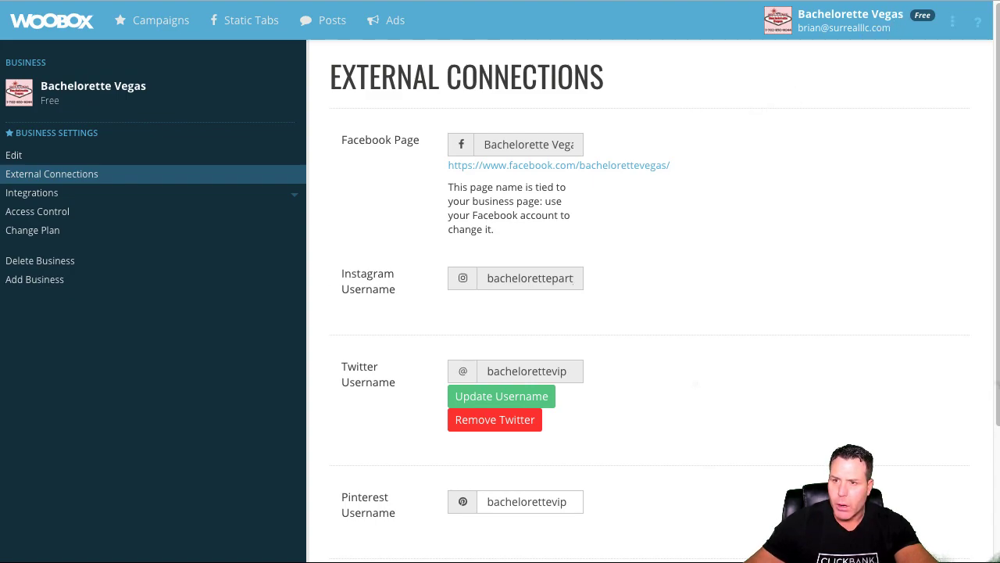
# Look through the business's integrations and user access permissions, returning to External Connections.
pyautogui.click(954, 22)
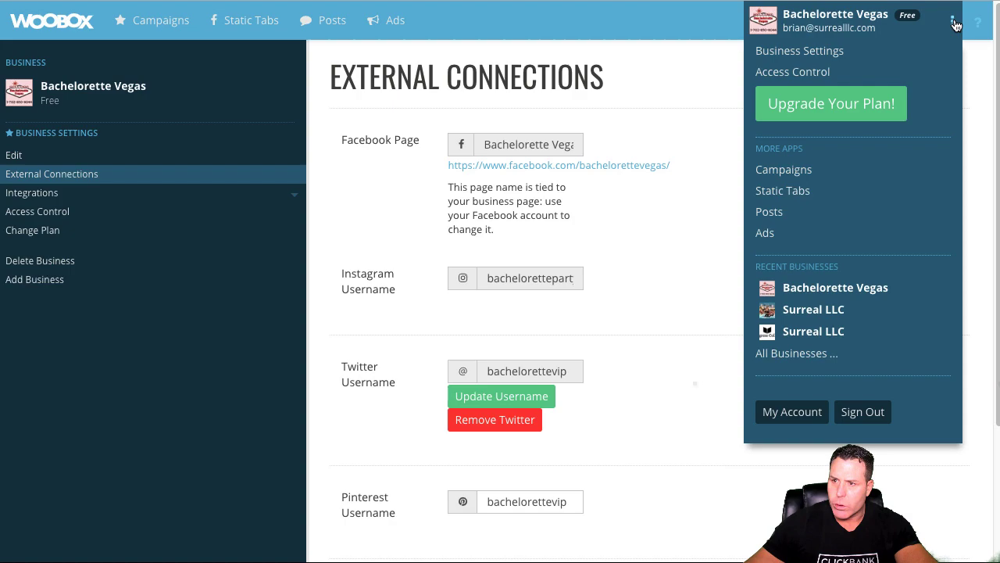
pyautogui.click(807, 290)
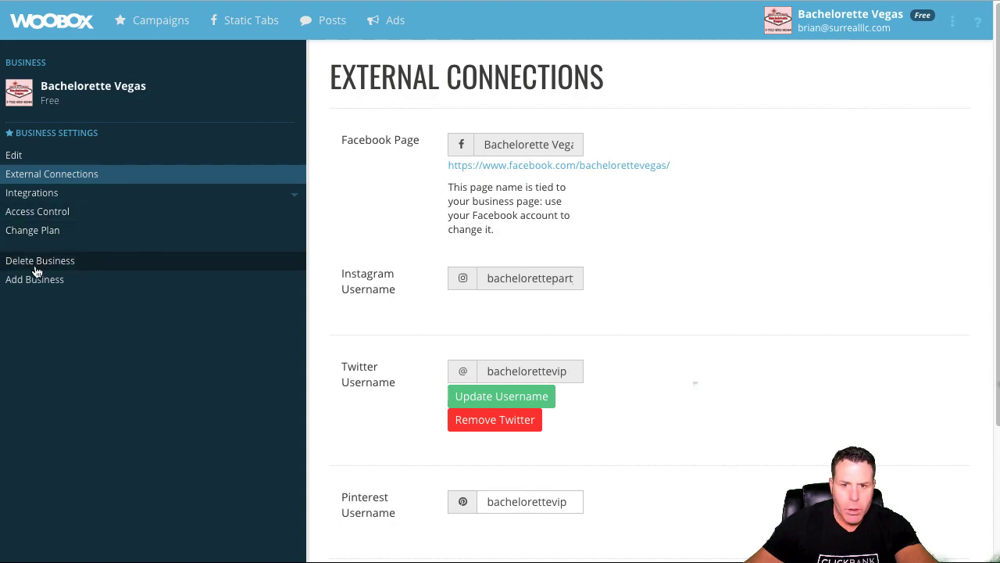
pyautogui.click(35, 195)
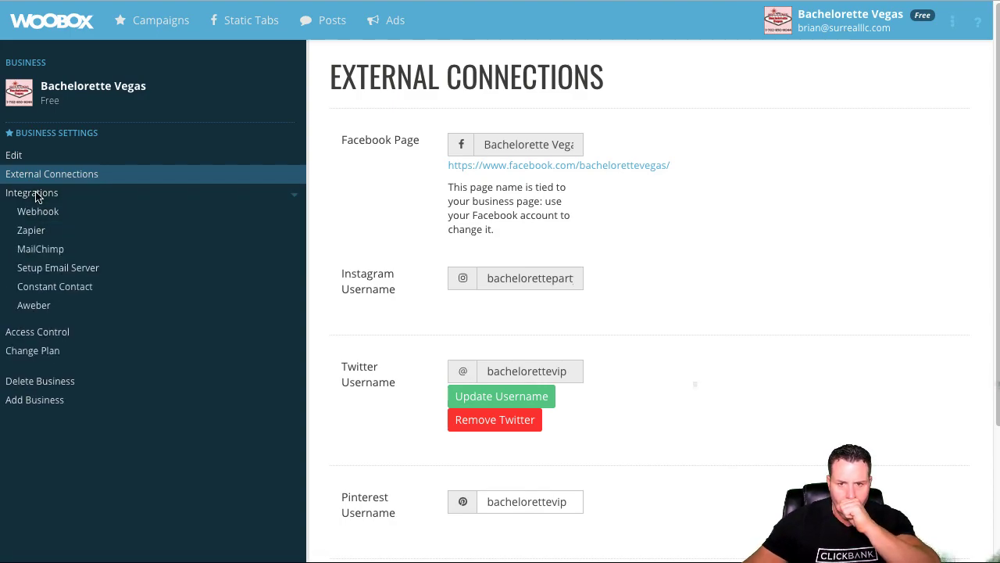
pyautogui.click(38, 337)
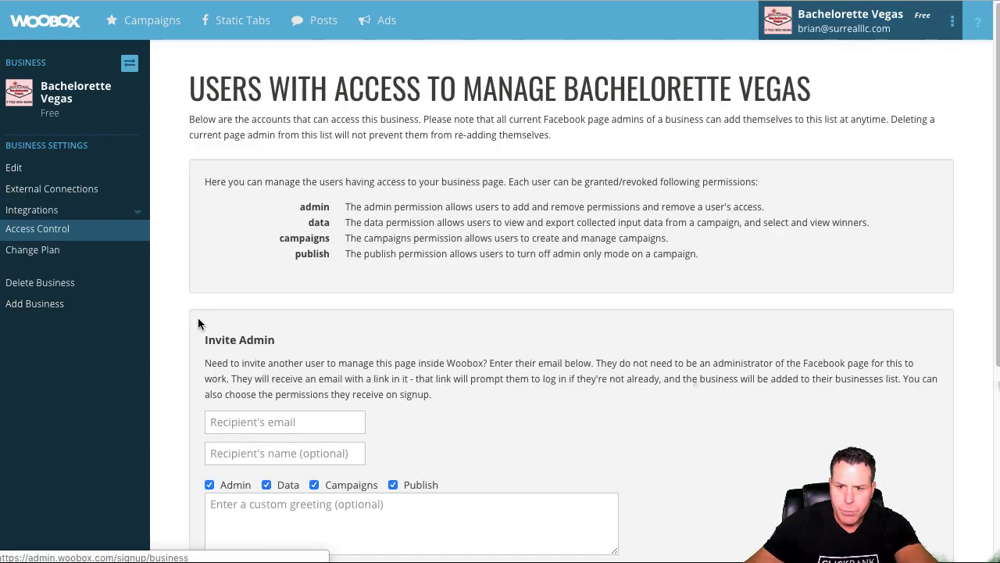
pyautogui.scroll(-4, 299, 314)
pyautogui.scroll(4, 299, 320)
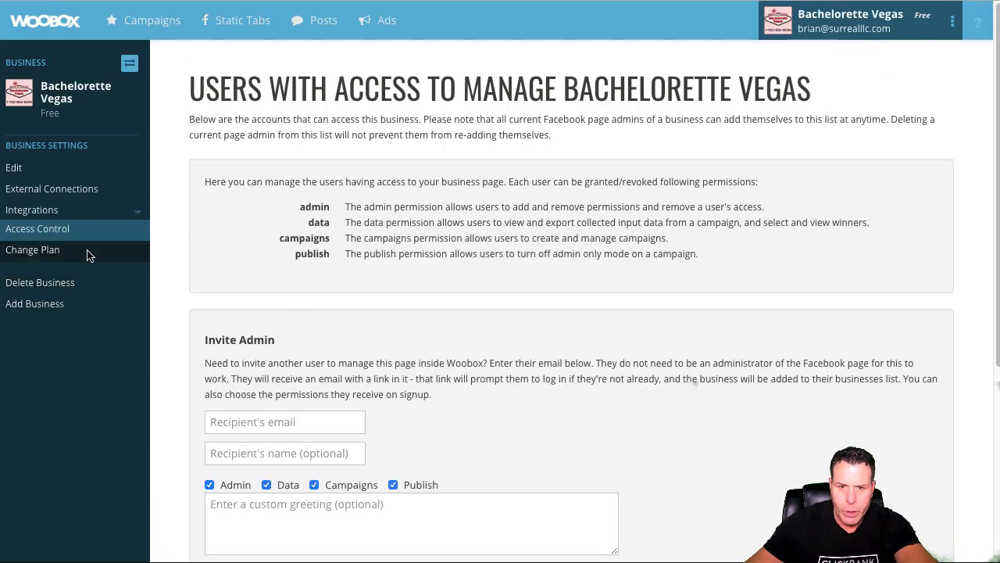
pyautogui.click(26, 188)
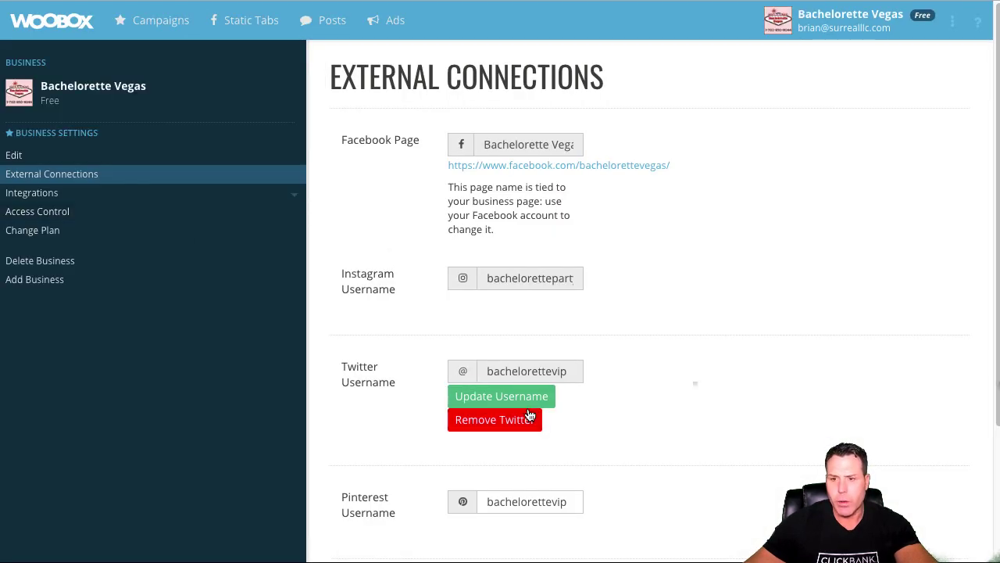
pyautogui.scroll(-2, 511, 458)
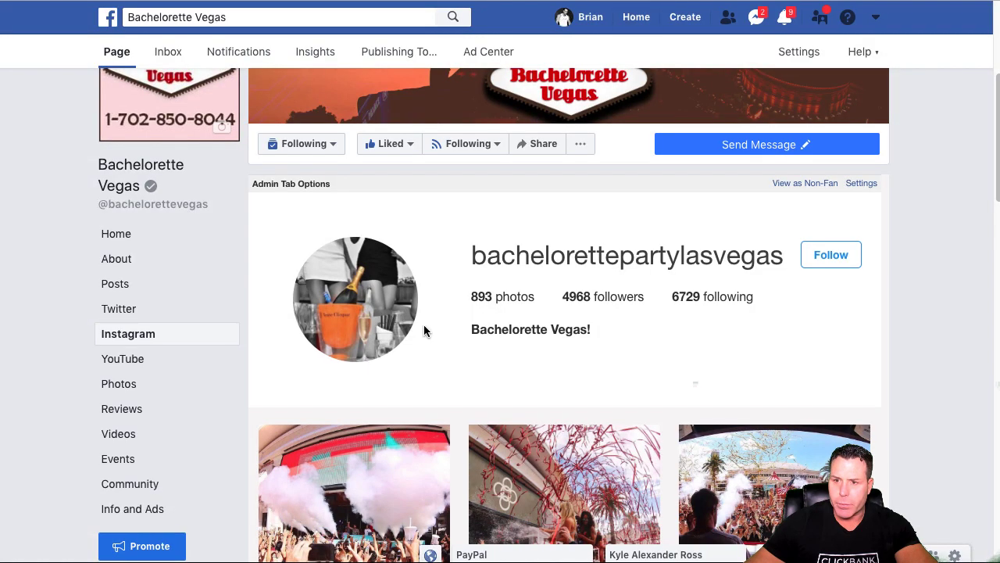
# Examine the profile header and photo grid on the Facebook page's Instagram tab.
pyautogui.scroll(-3, 425, 328)
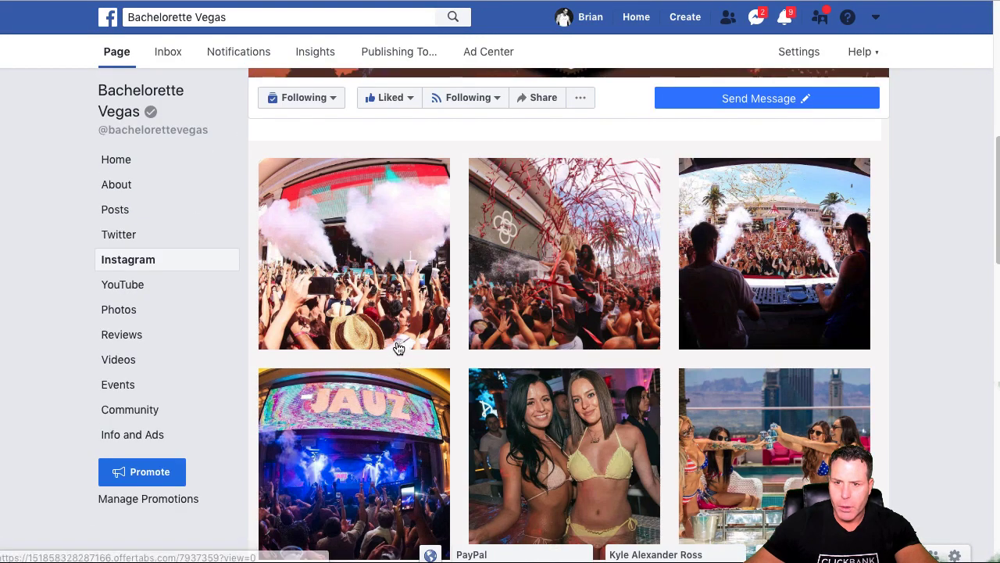
pyautogui.scroll(5, 398, 346)
pyautogui.scroll(-2, 425, 274)
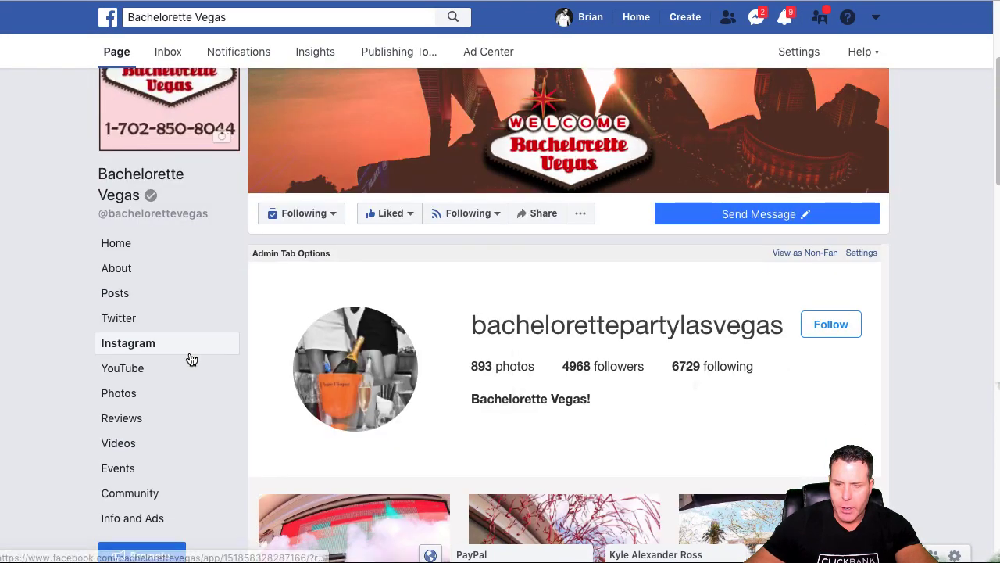
# Add Woobox's Pinterest Page App to the Bachelorette Vegas page, starting from the additional apps offered on its Twitter tab.
pyautogui.click(126, 317)
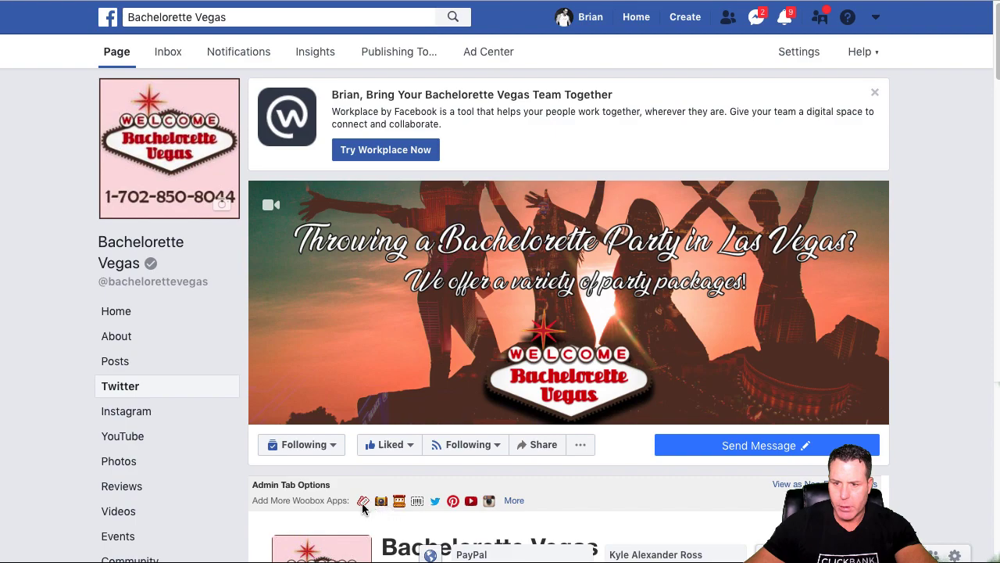
pyautogui.click(453, 504)
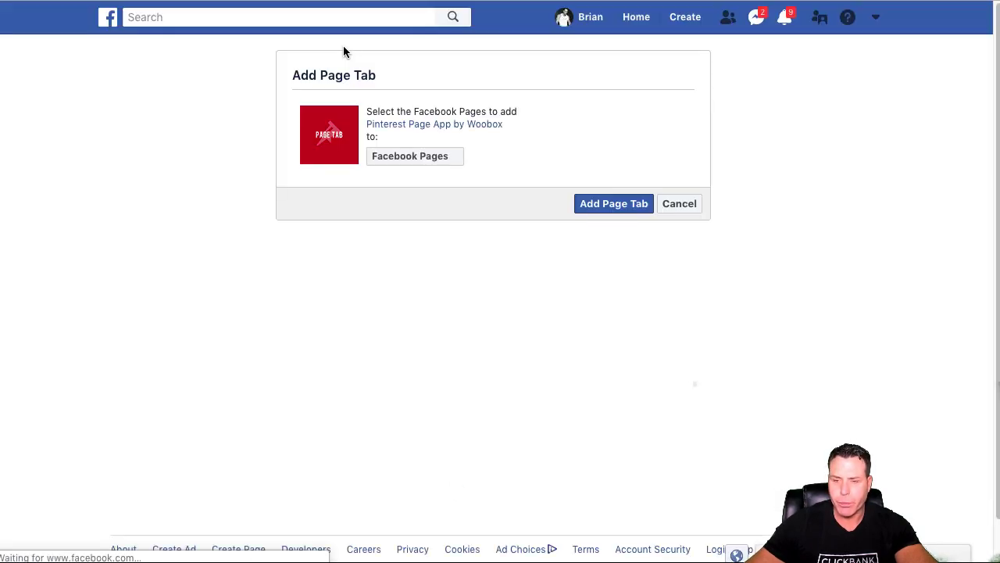
pyautogui.click(449, 157)
pyautogui.scroll(-10, 457, 258)
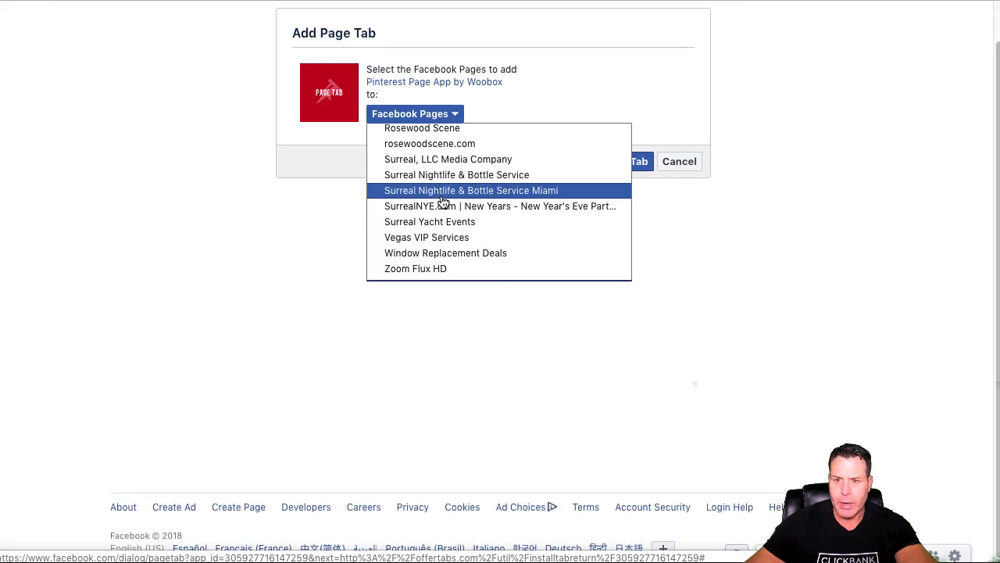
pyautogui.scroll(10, 437, 207)
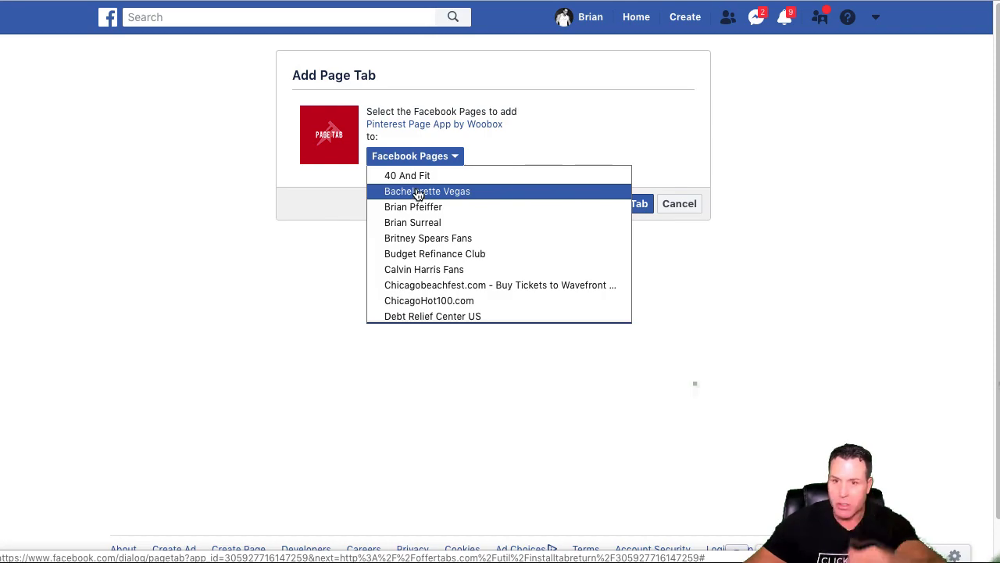
pyautogui.click(416, 199)
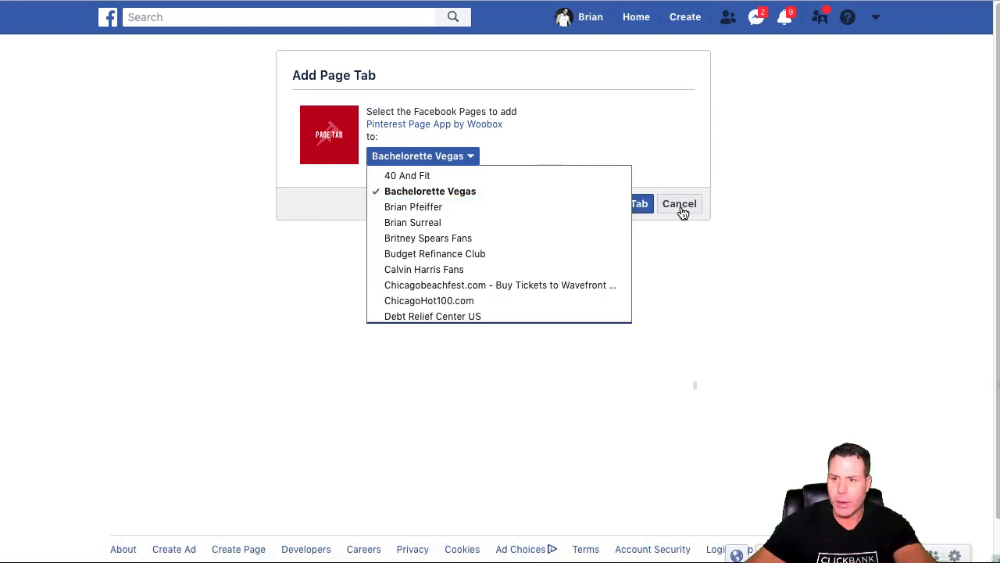
pyautogui.click(668, 172)
pyautogui.click(632, 205)
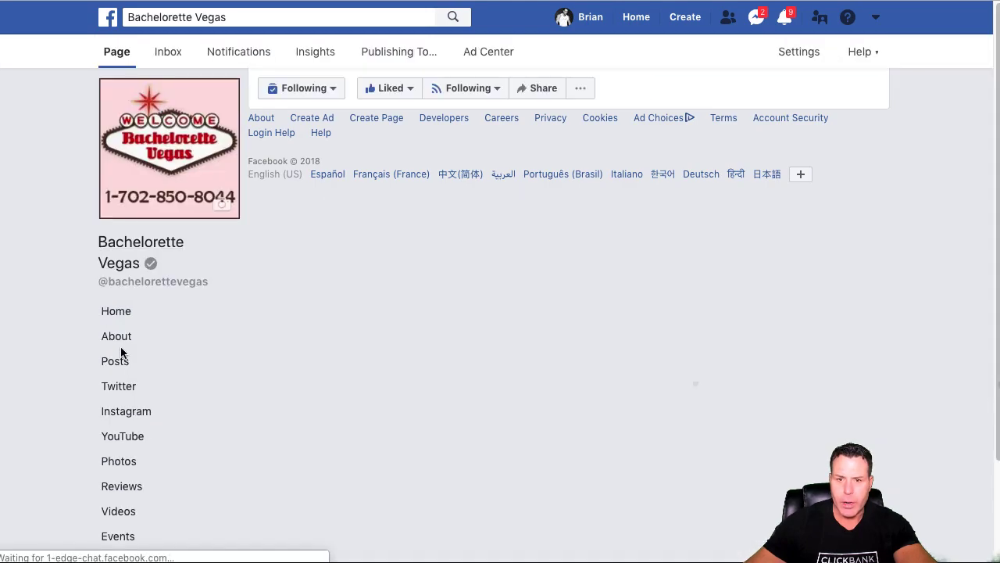
# Move the Pinterest tab directly below Instagram in the Facebook page's Templates and Tabs settings.
pyautogui.scroll(-5, 148, 415)
pyautogui.scroll(3, 140, 359)
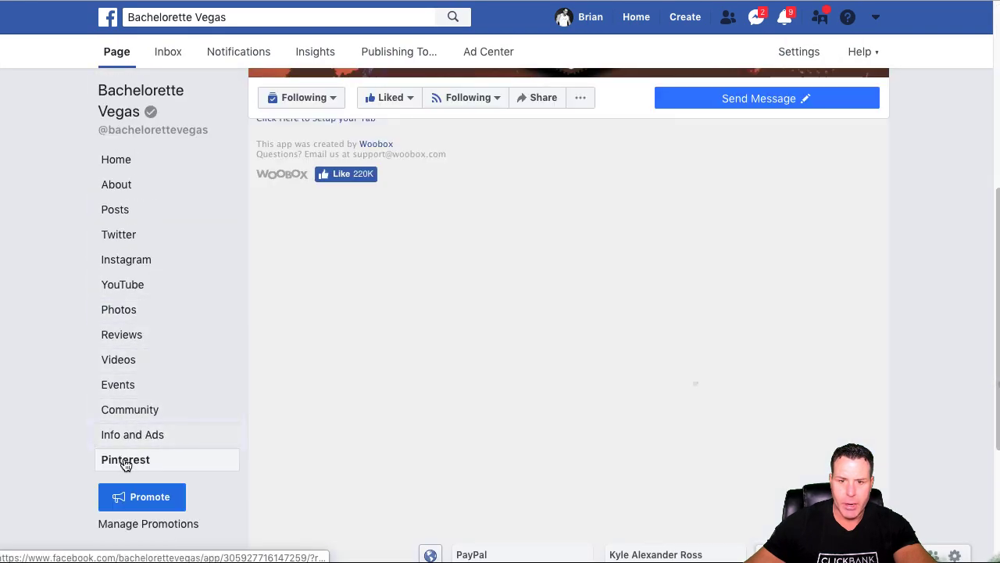
pyautogui.click(786, 56)
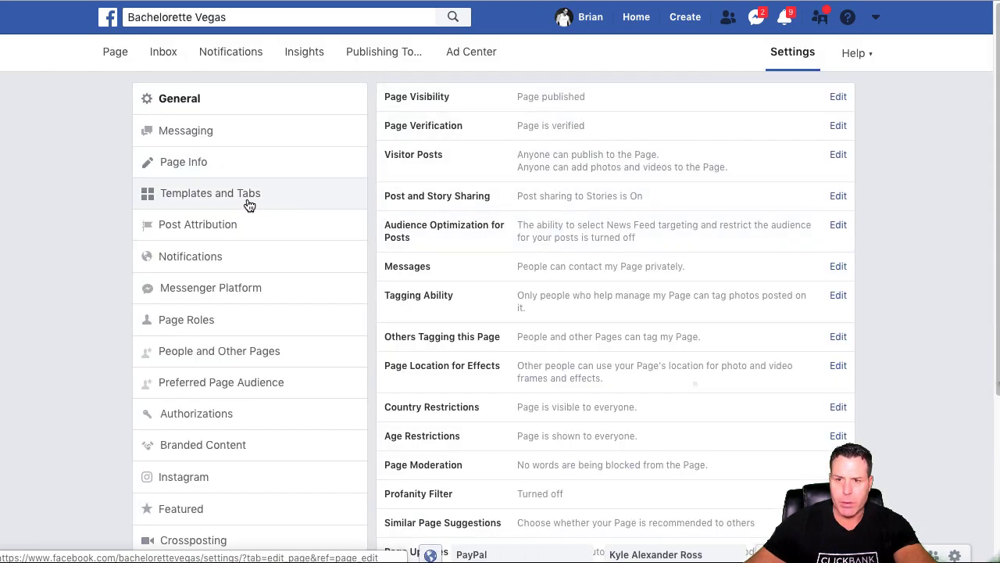
pyautogui.click(198, 195)
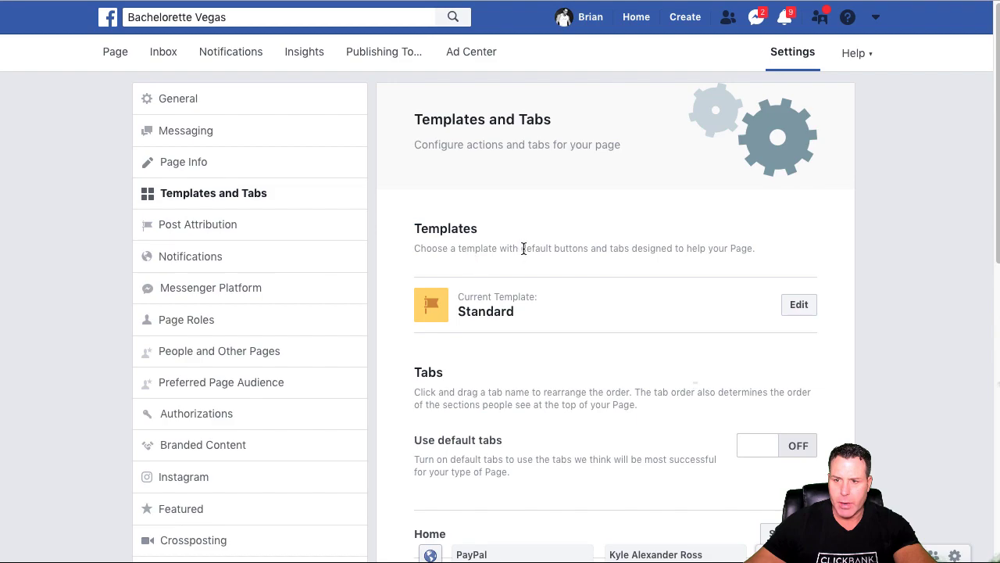
pyautogui.scroll(-10, 524, 257)
pyautogui.moveTo(495, 472); pyautogui.dragTo(499, 151)
pyautogui.scroll(10, 556, 224)
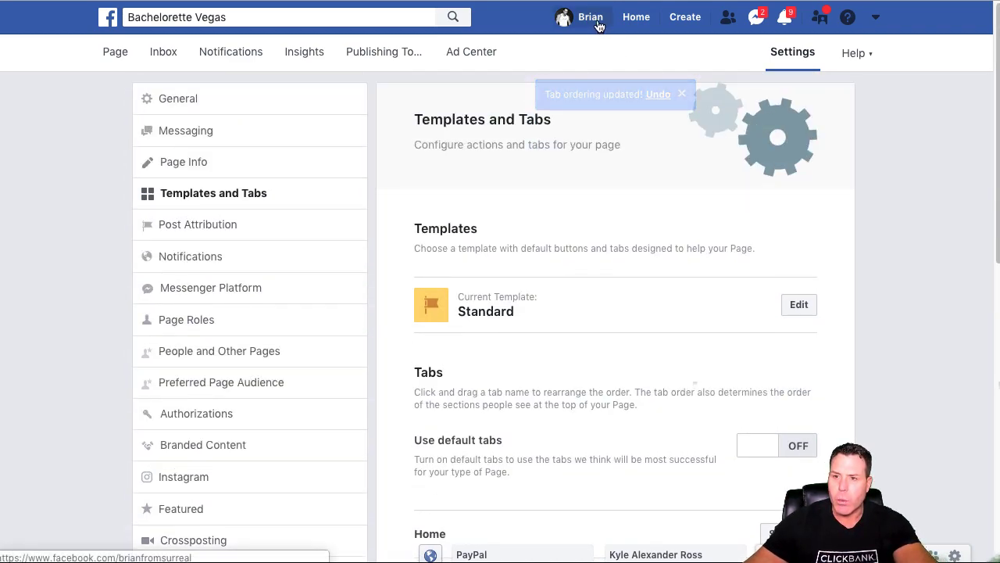
# Set up the Facebook page's Pinterest tab in Woobox with the Pinterest username bachelorettevip and save the settings.
pyautogui.click(104, 58)
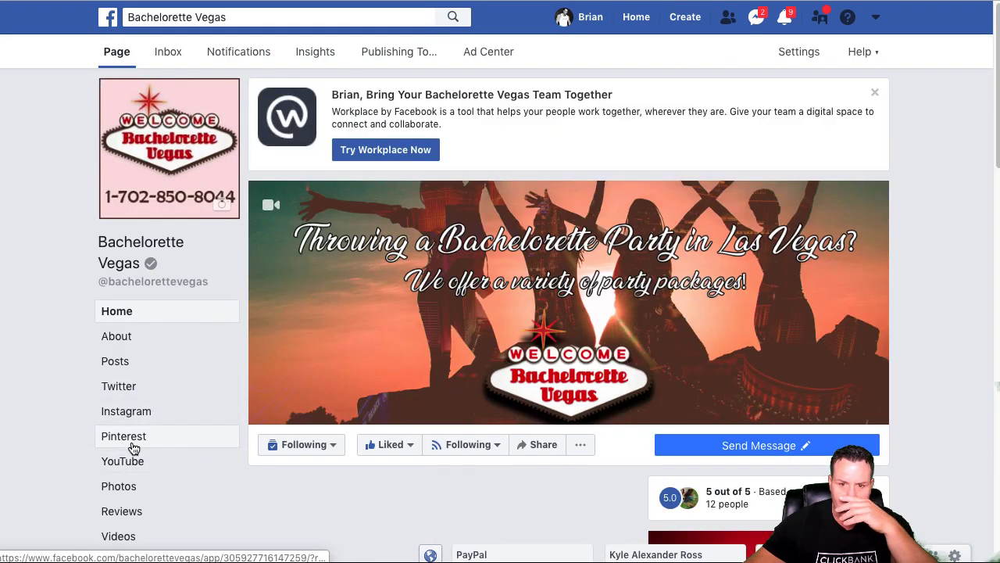
pyautogui.click(134, 437)
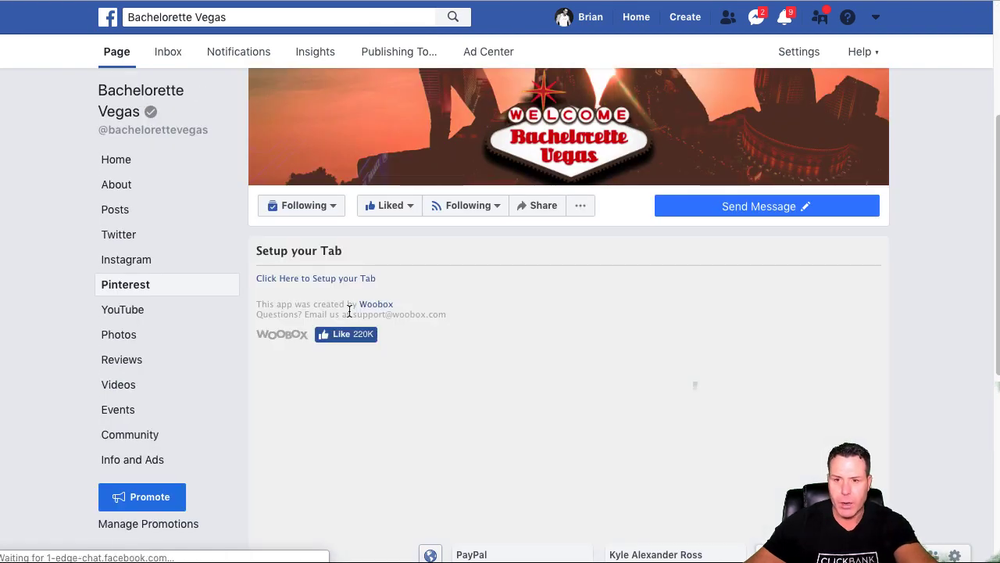
pyautogui.click(333, 280)
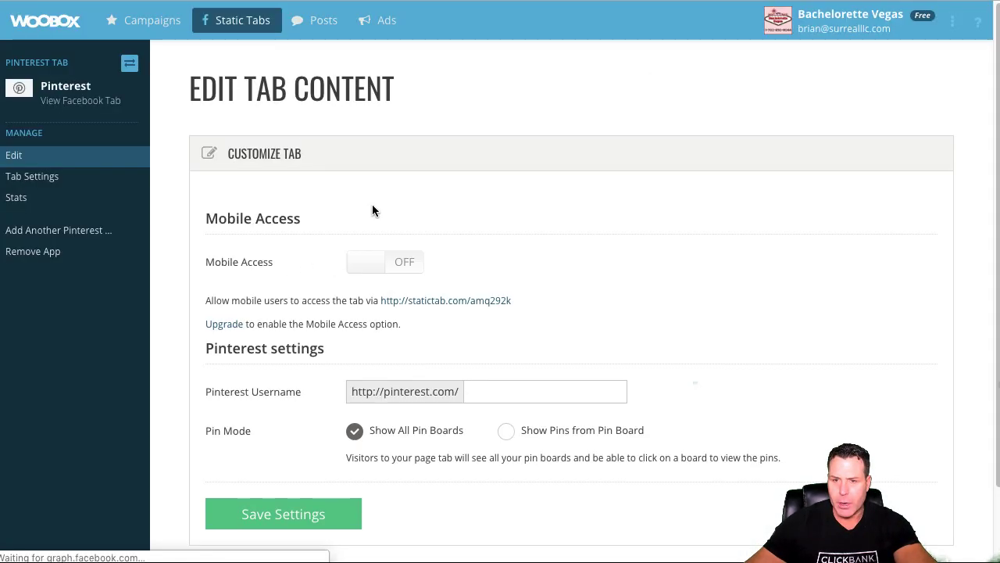
pyautogui.click(514, 394)
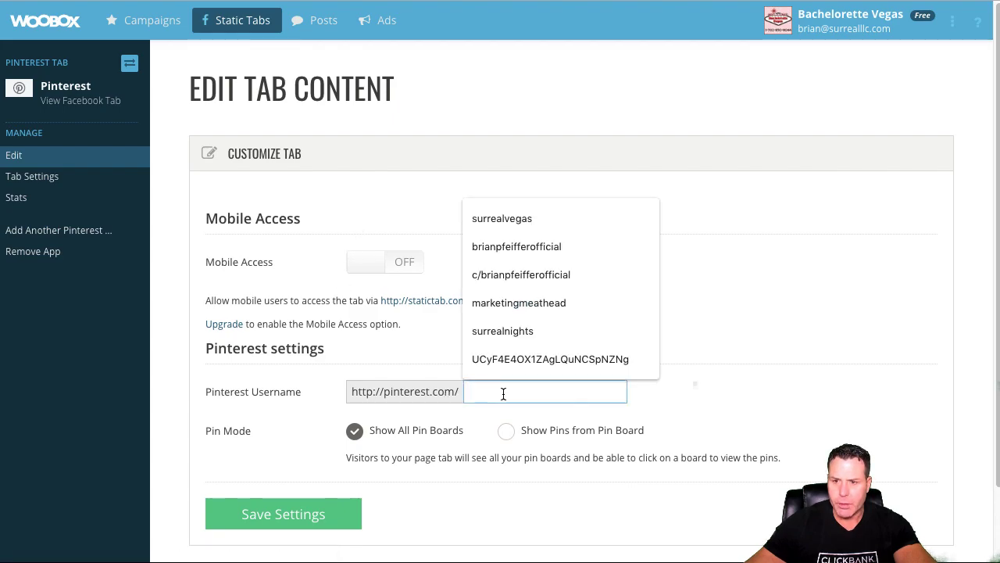
pyautogui.rightClick(503, 394)
pyautogui.click(540, 495)
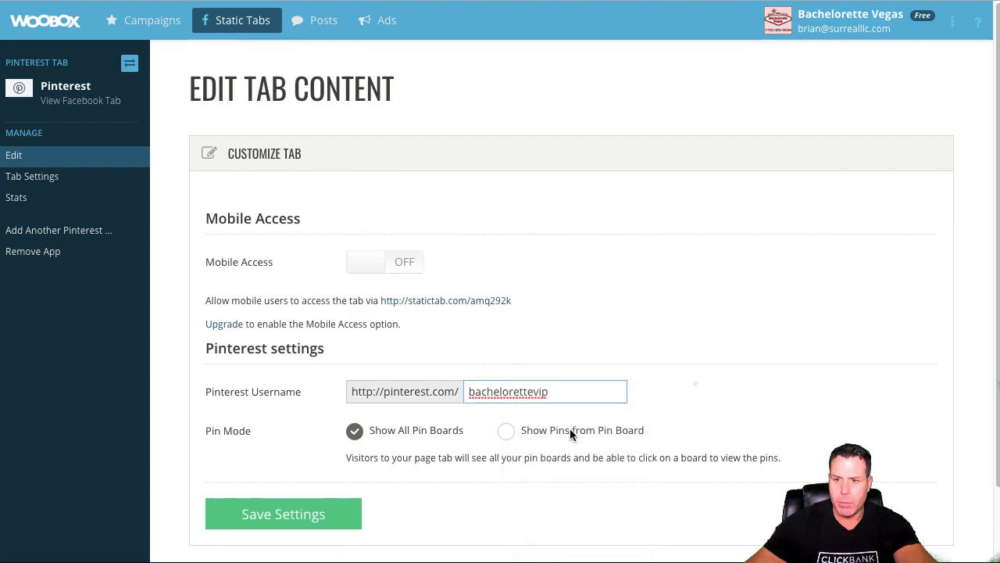
pyautogui.click(273, 524)
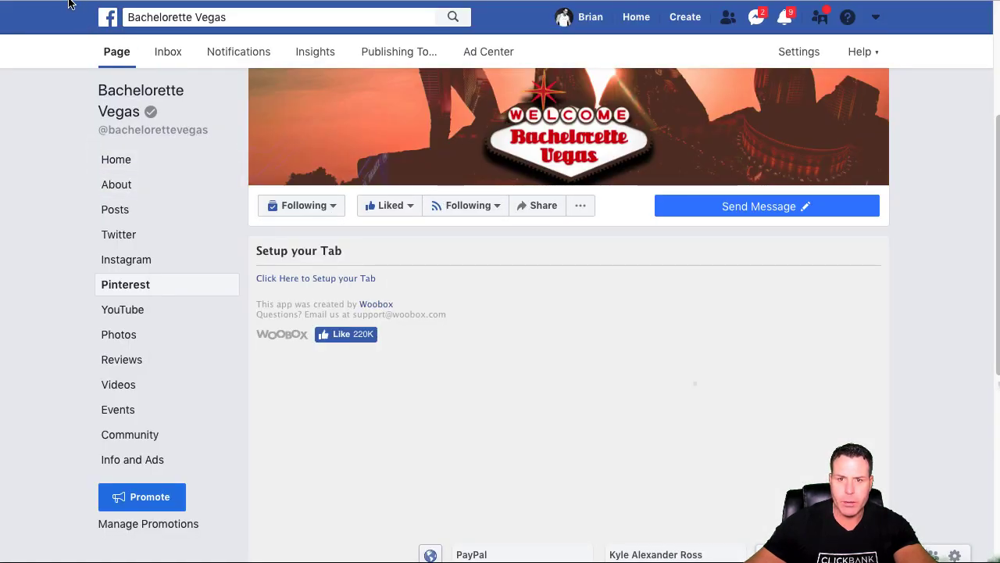
# Review the pin boards on the page's Pinterest tab and the feeds on its Twitter and Instagram tabs.
pyautogui.scroll(-5, 106, 214)
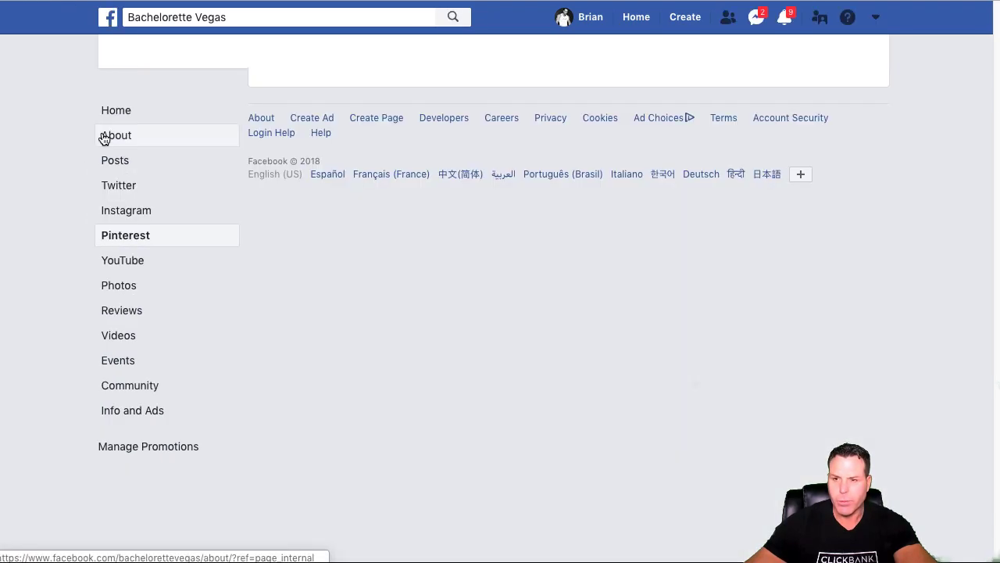
pyautogui.scroll(5, 383, 212)
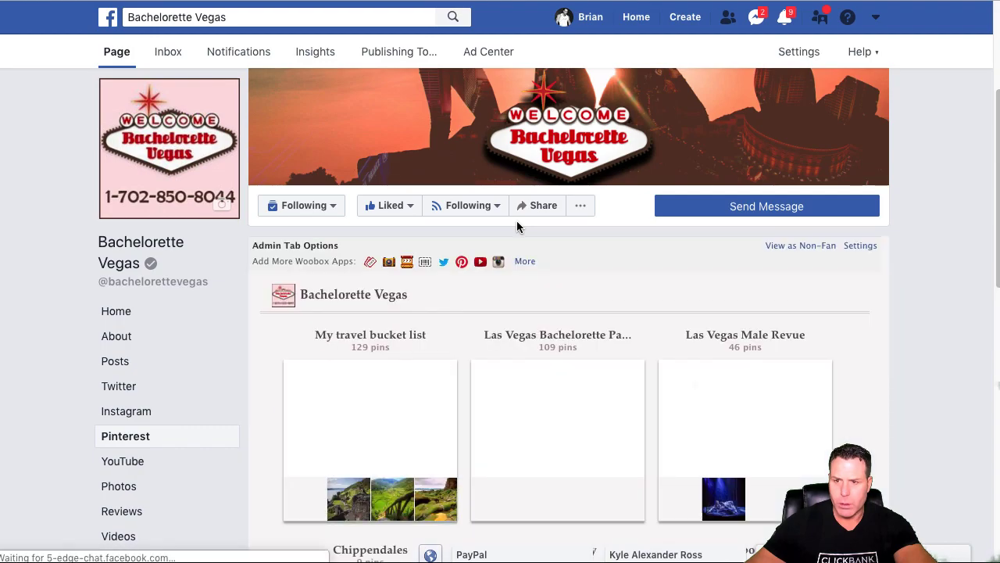
pyautogui.scroll(-2, 517, 227)
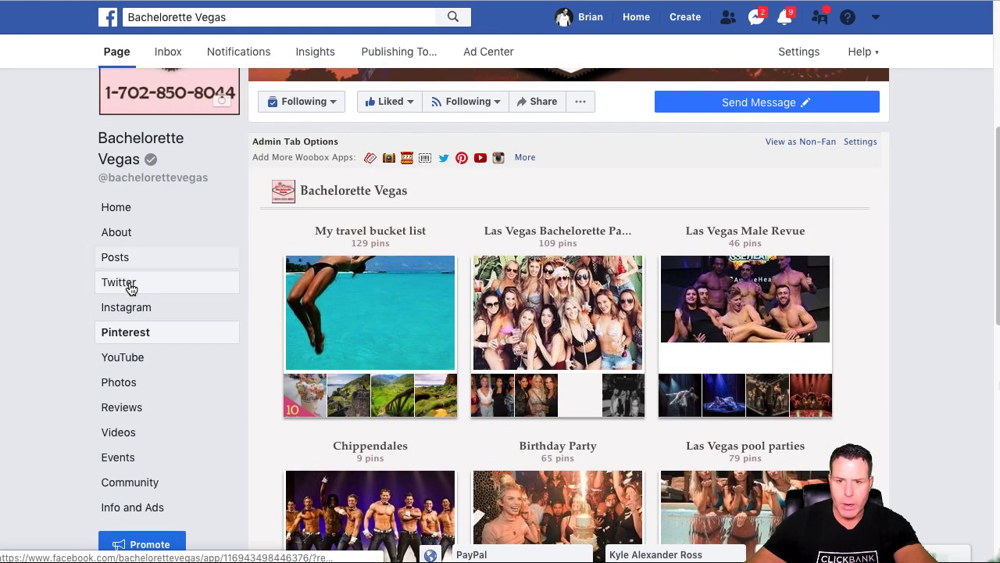
pyautogui.click(129, 285)
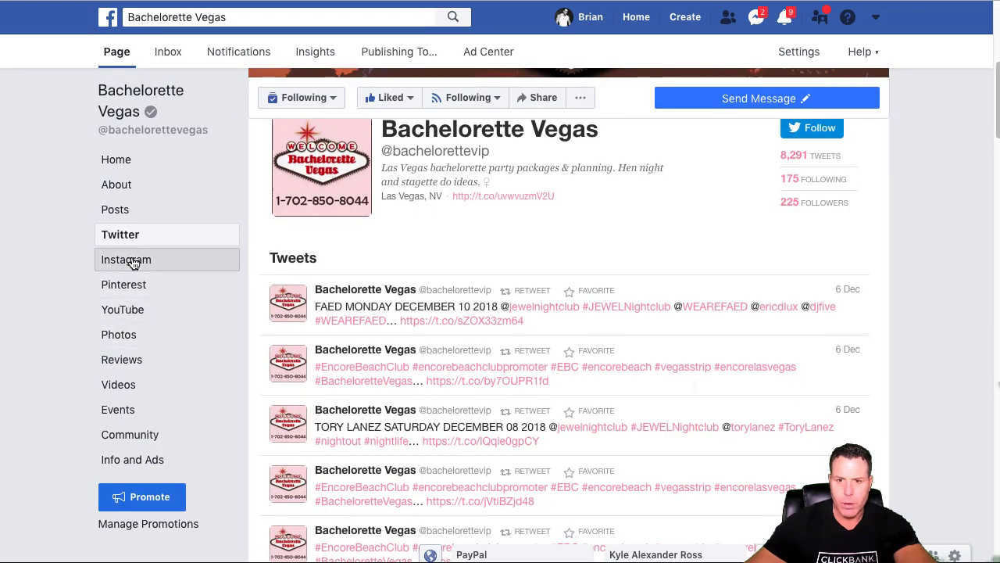
pyautogui.click(159, 259)
pyautogui.scroll(-10, 555, 246)
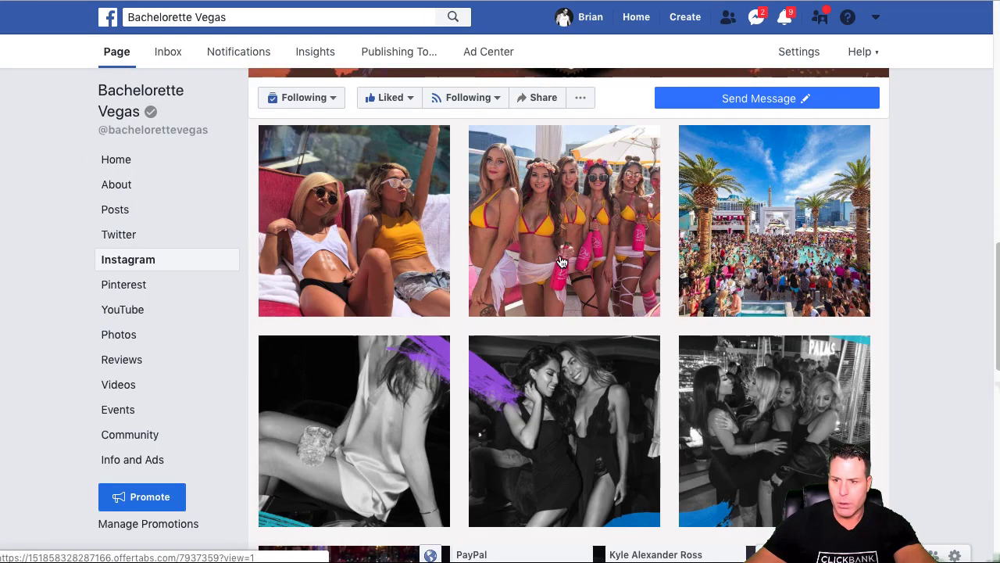
pyautogui.click(148, 290)
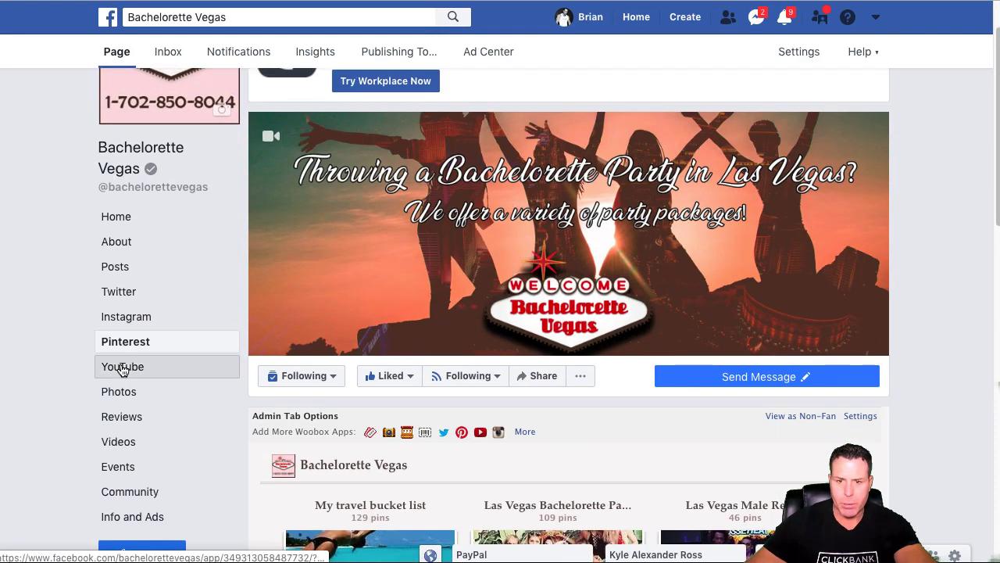
# Open the YouTube tab's Woobox setup and copy the Bachelorette Vegas channel ID from its YouTube channel address in an incognito window.
pyautogui.click(123, 367)
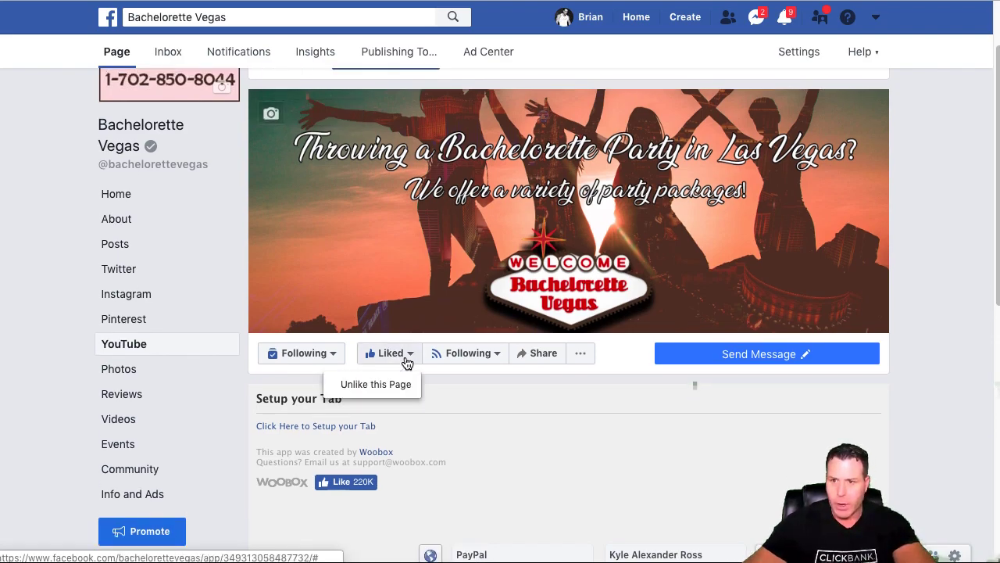
pyautogui.click(302, 429)
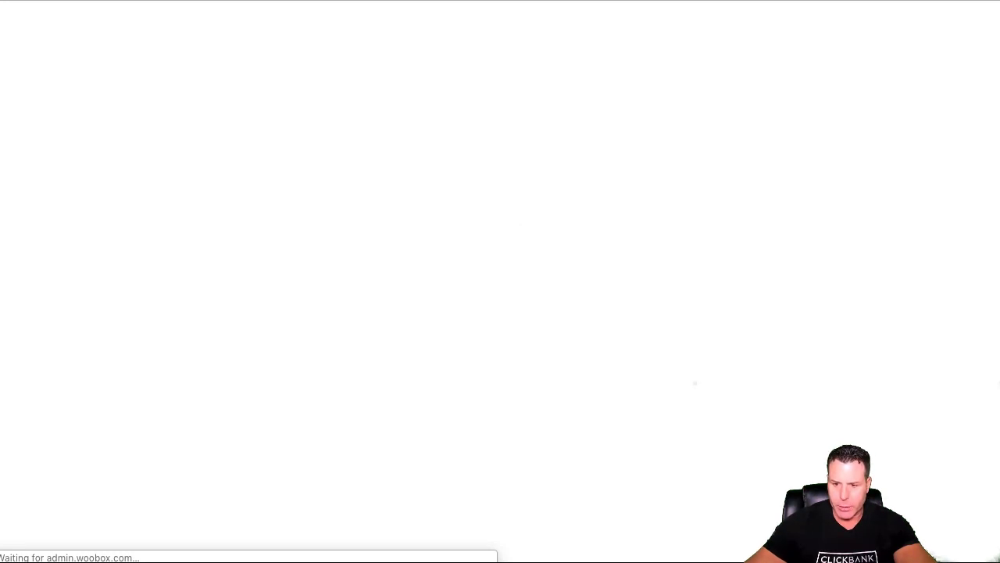
pyautogui.hotkey('ctrl', 'shift', 'n')
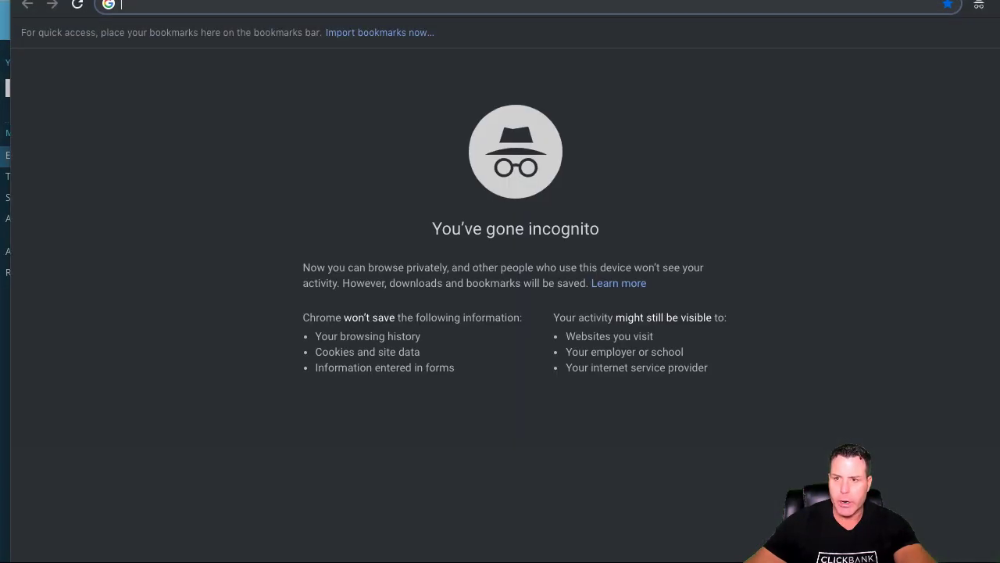
pyautogui.hotkey('ctrl', 'w')
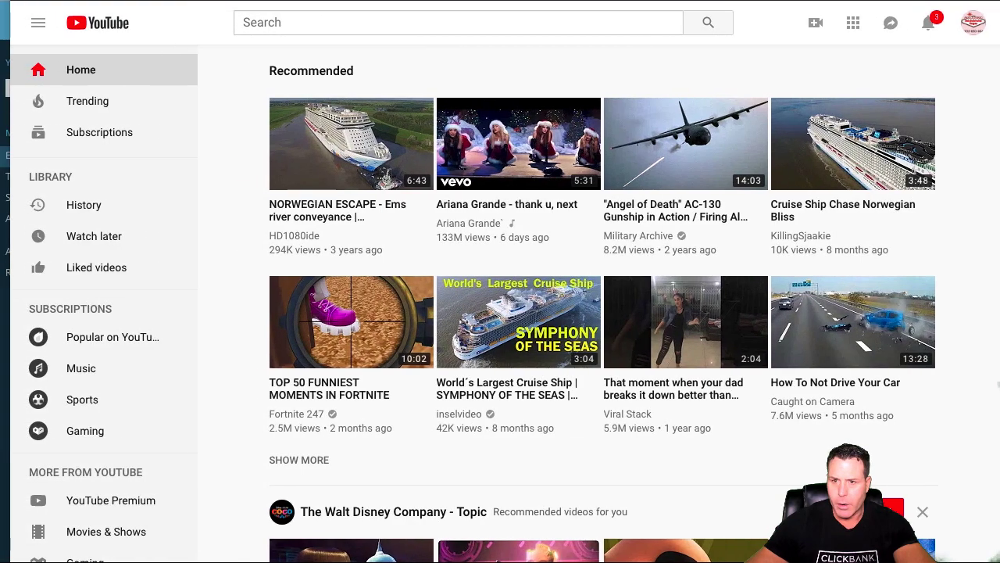
pyautogui.click(974, 25)
pyautogui.click(865, 124)
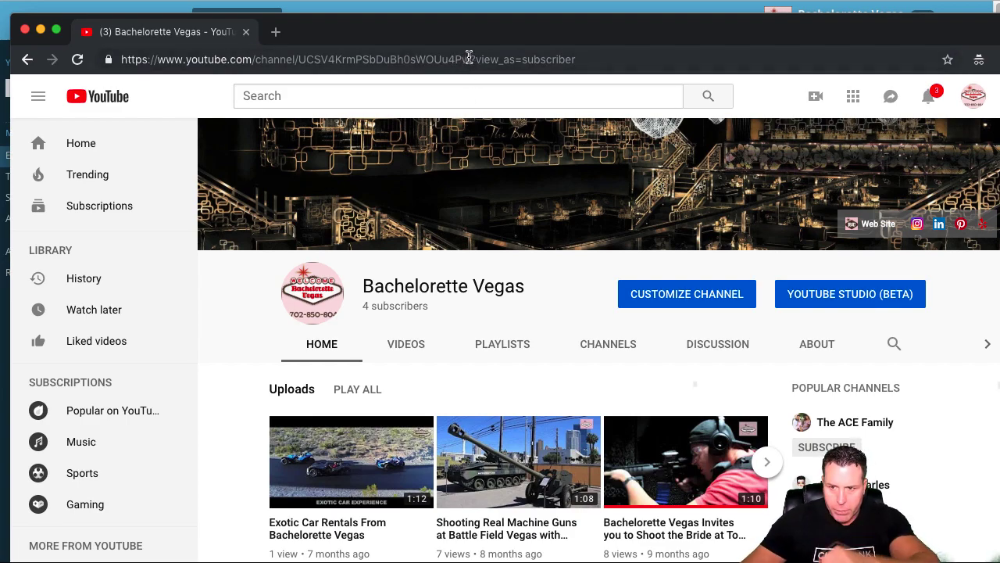
pyautogui.moveTo(470, 58); pyautogui.dragTo(307, 60)
pyautogui.rightClick(311, 60)
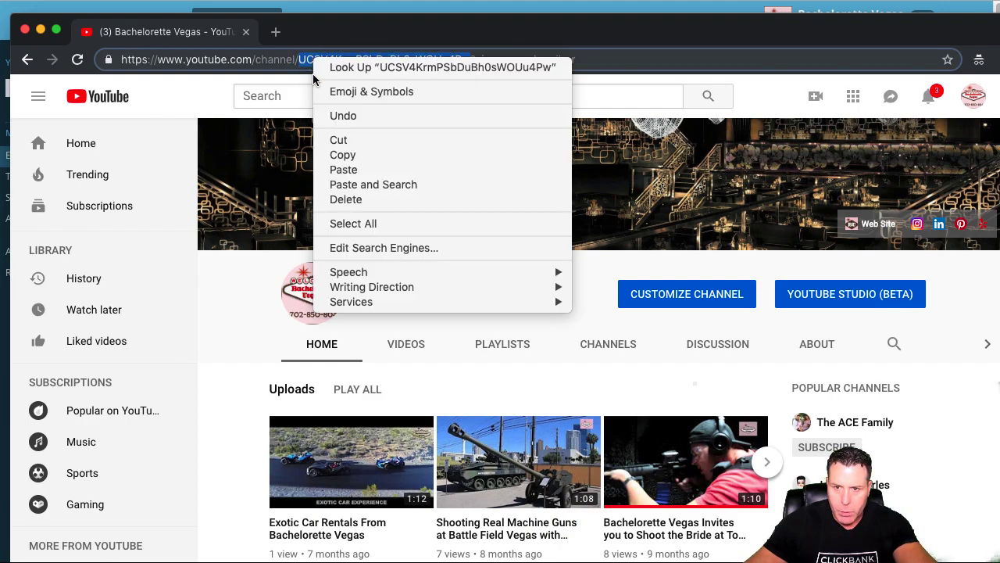
pyautogui.click(343, 154)
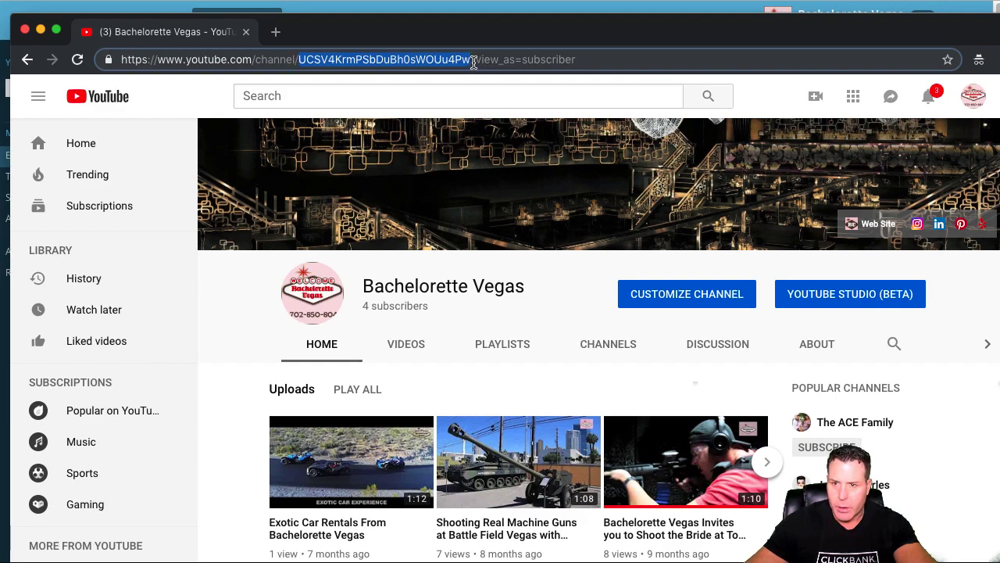
# Switch back to Woobox and enter the copied channel ID as the YouTube Username in the YouTube tab settings.
pyautogui.press('super+grave')
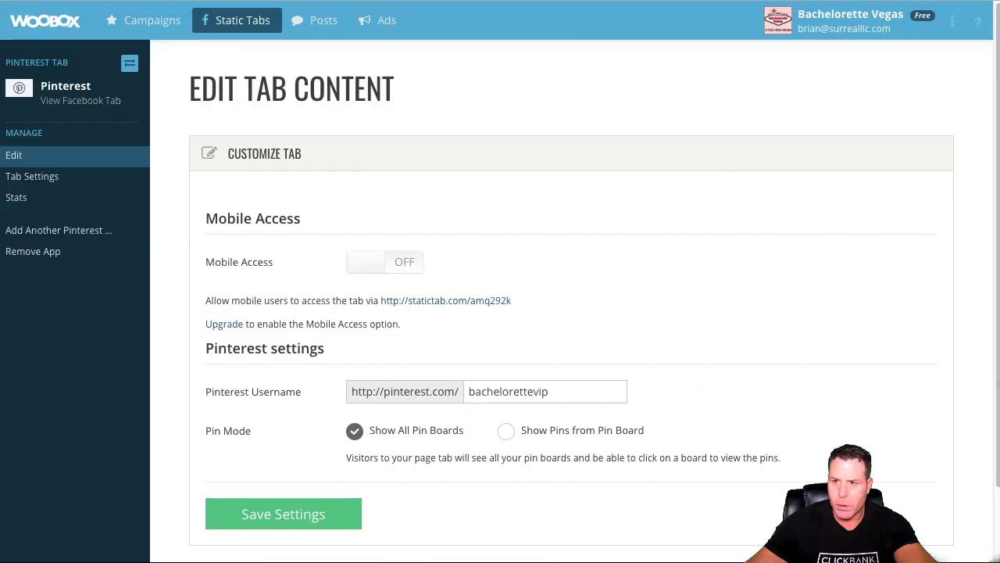
pyautogui.click(489, 394)
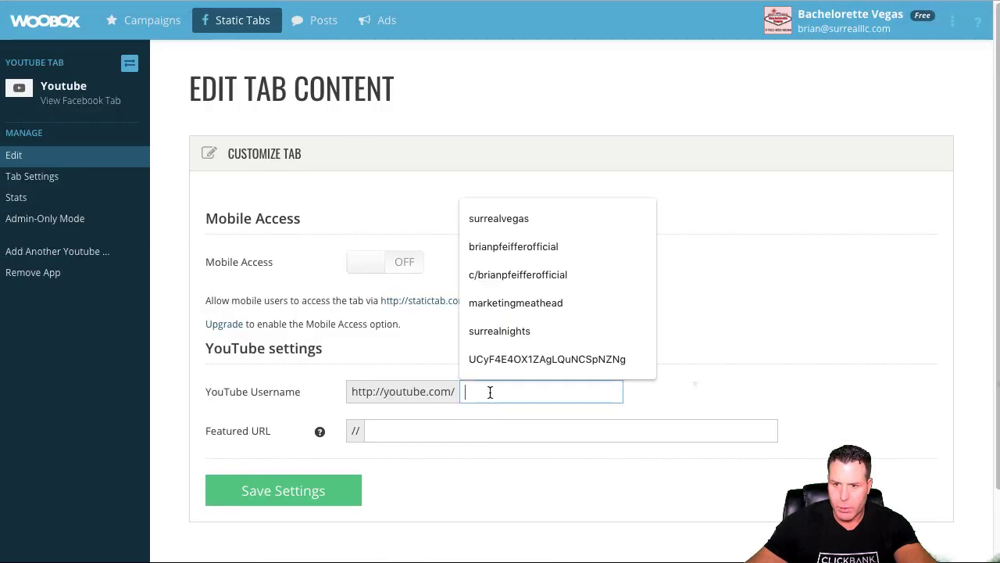
pyautogui.rightClick(500, 390)
pyautogui.click(520, 493)
# For the Featured URL, copy the video ID of "Exotic Car Rentals From Bachelorette Vegas" on YouTube and pause the video.
pyautogui.click(419, 435)
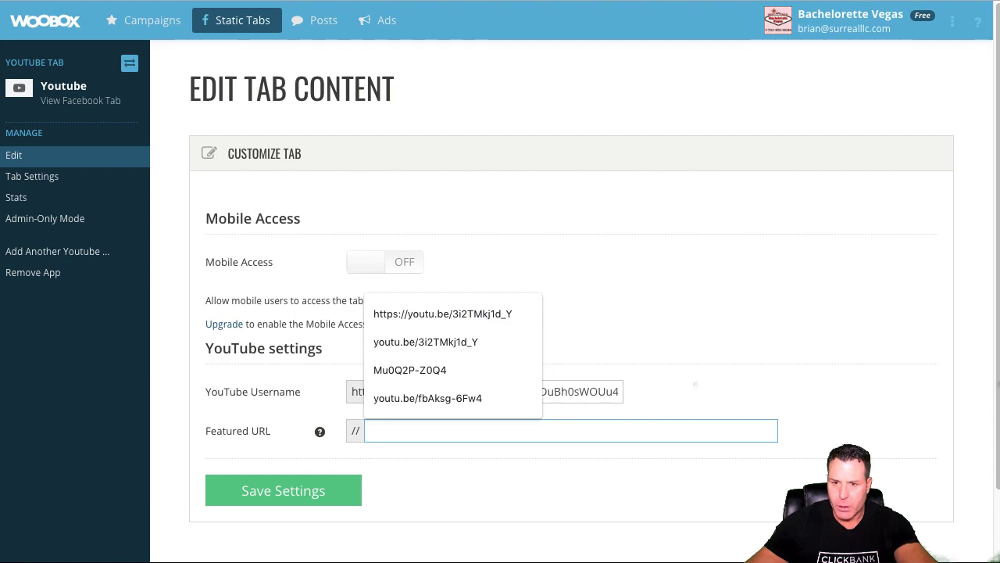
pyautogui.press('super+Tab')
pyautogui.scroll(-2, 472, 369)
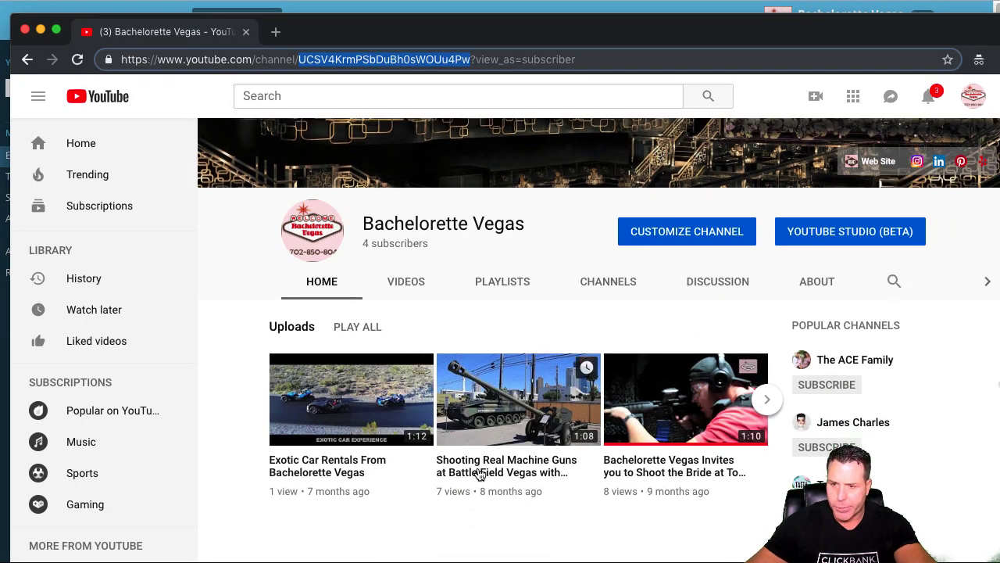
pyautogui.scroll(-1, 516, 469)
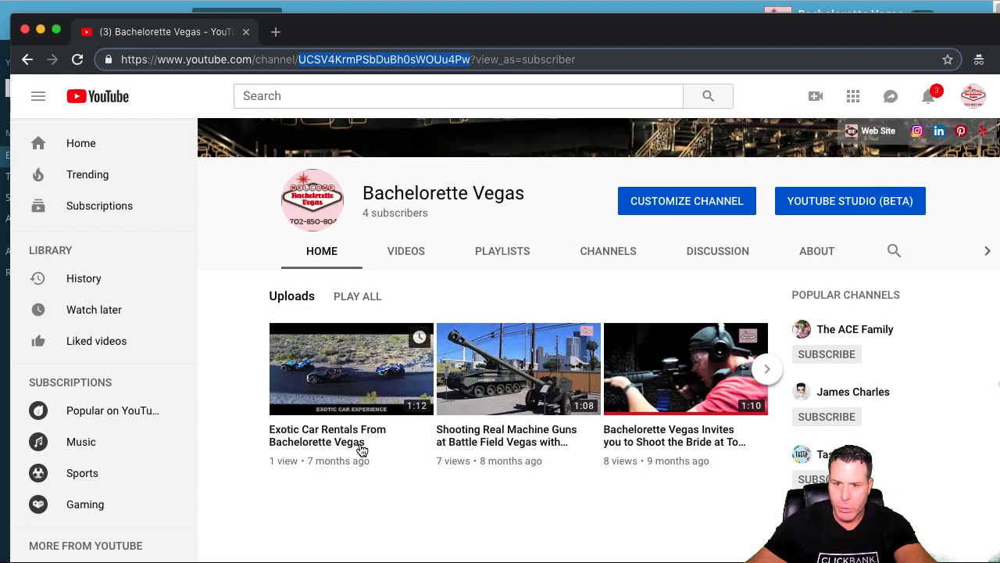
pyautogui.click(359, 448)
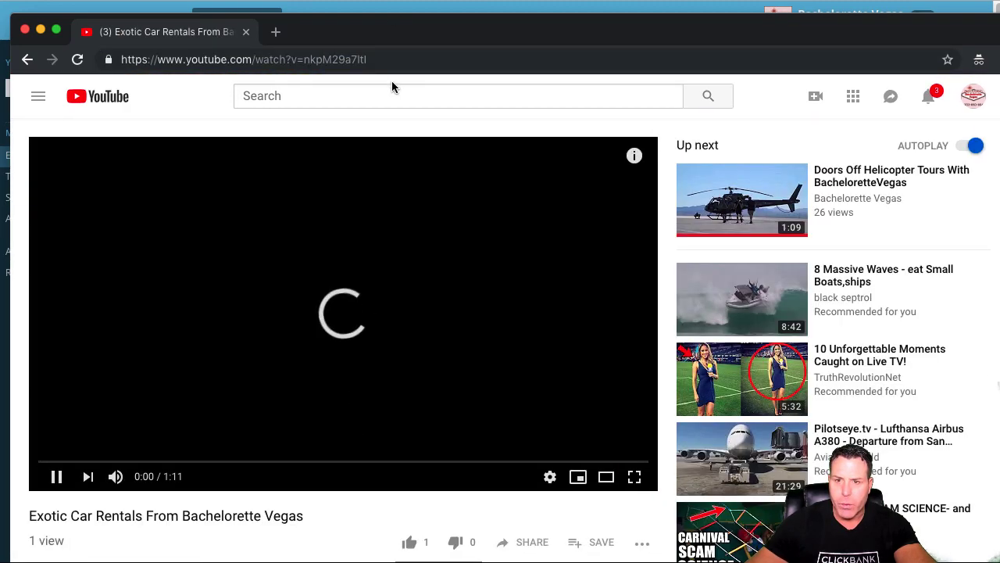
pyautogui.moveTo(364, 59); pyautogui.dragTo(306, 59)
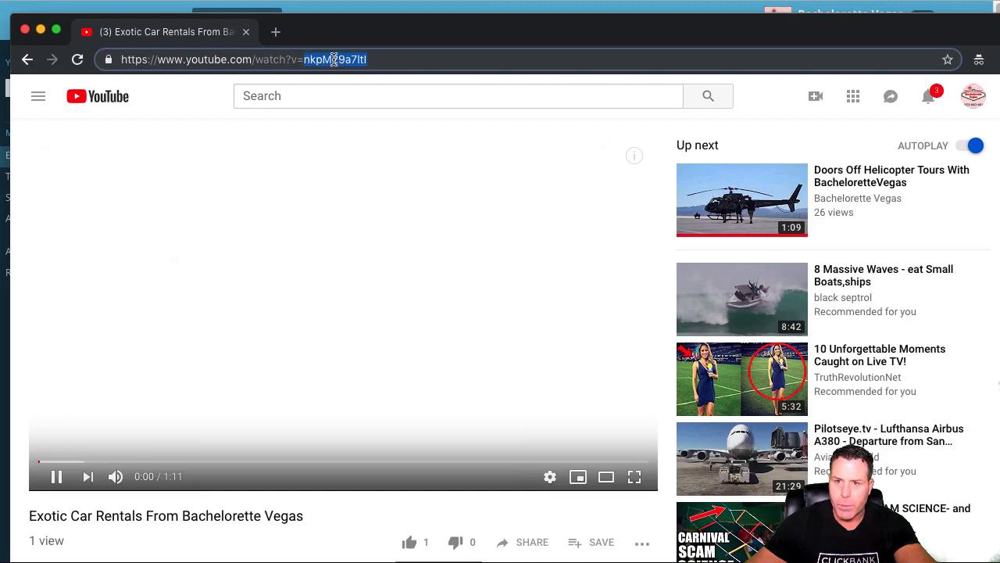
pyautogui.rightClick(333, 58)
pyautogui.click(357, 152)
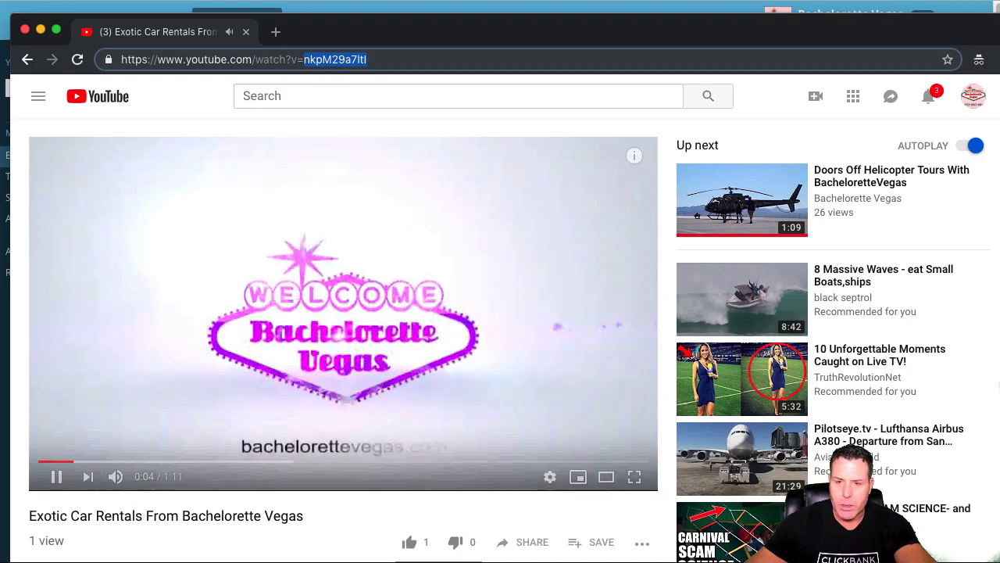
pyautogui.click(62, 477)
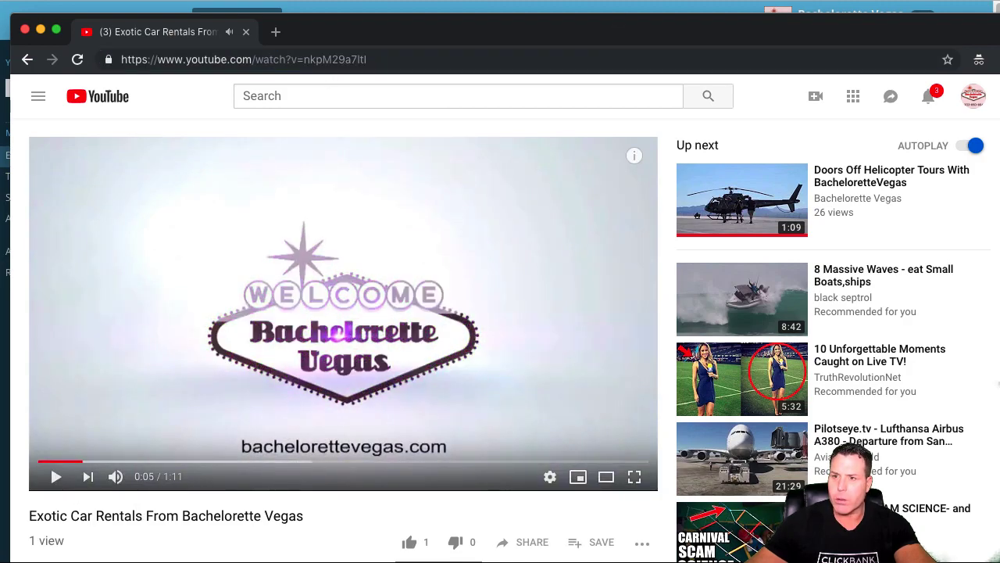
# Switch back to Woobox, paste the copied video ID as the Featured URL and save the YouTube tab settings.
pyautogui.press('super+Tab')
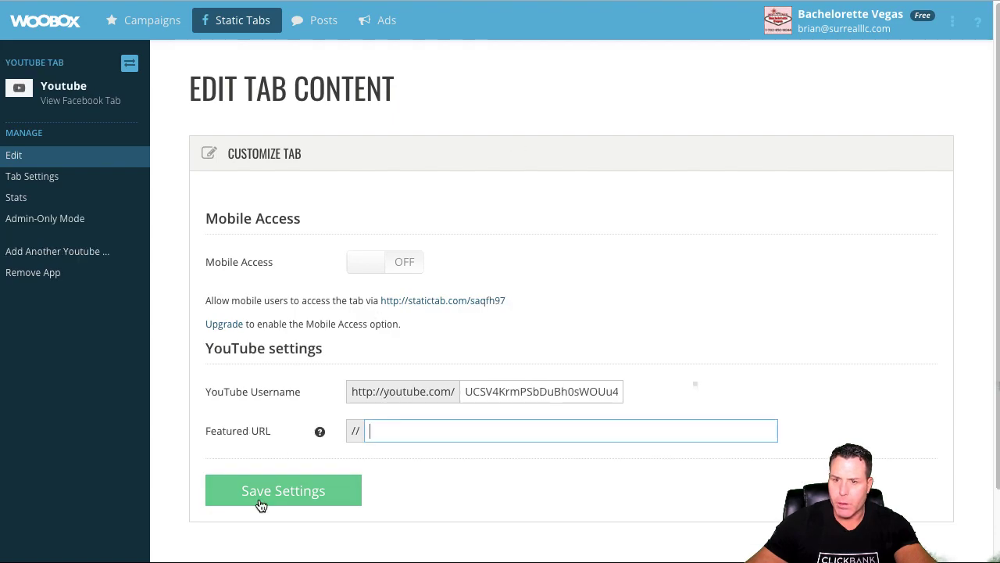
pyautogui.rightClick(410, 432)
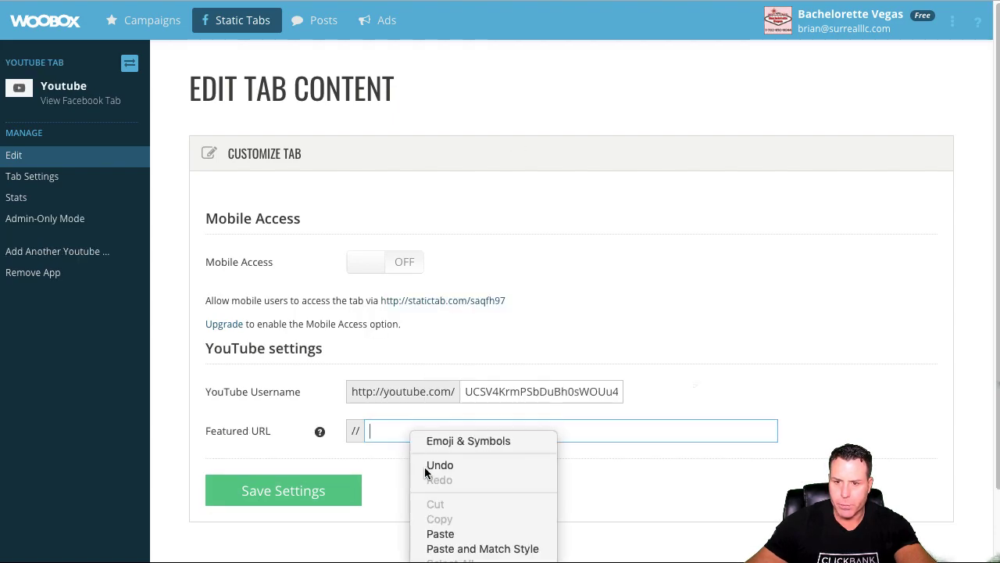
pyautogui.click(436, 535)
pyautogui.click(300, 493)
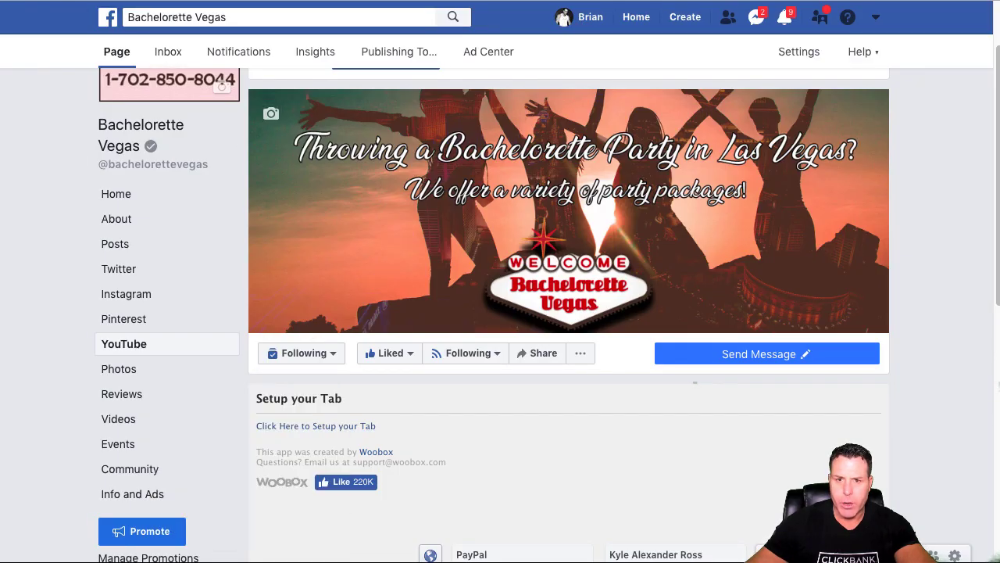
# Examine the featured video and the video grid on the Facebook page's YouTube tab.
pyautogui.scroll(-5, 230, 313)
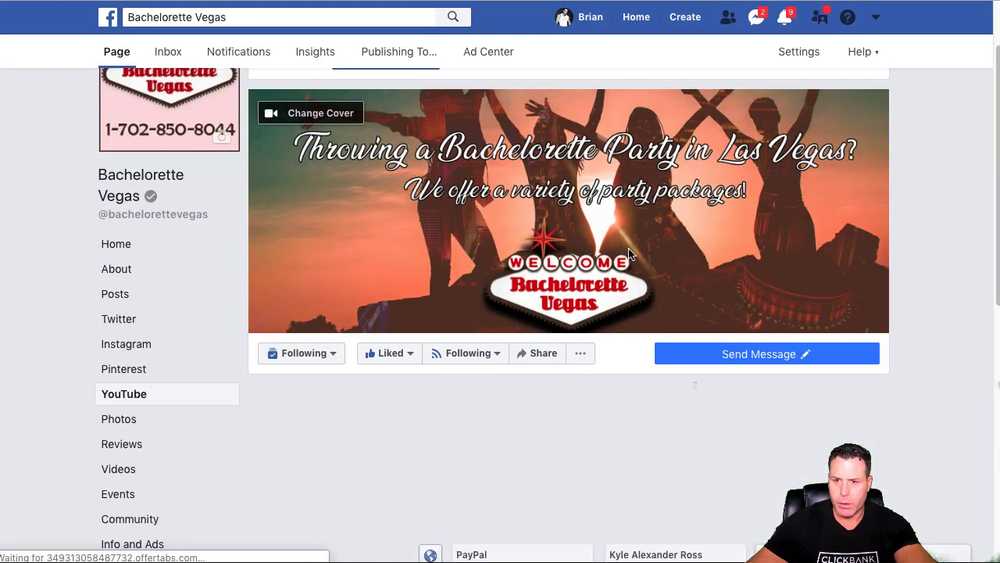
pyautogui.scroll(-8, 634, 250)
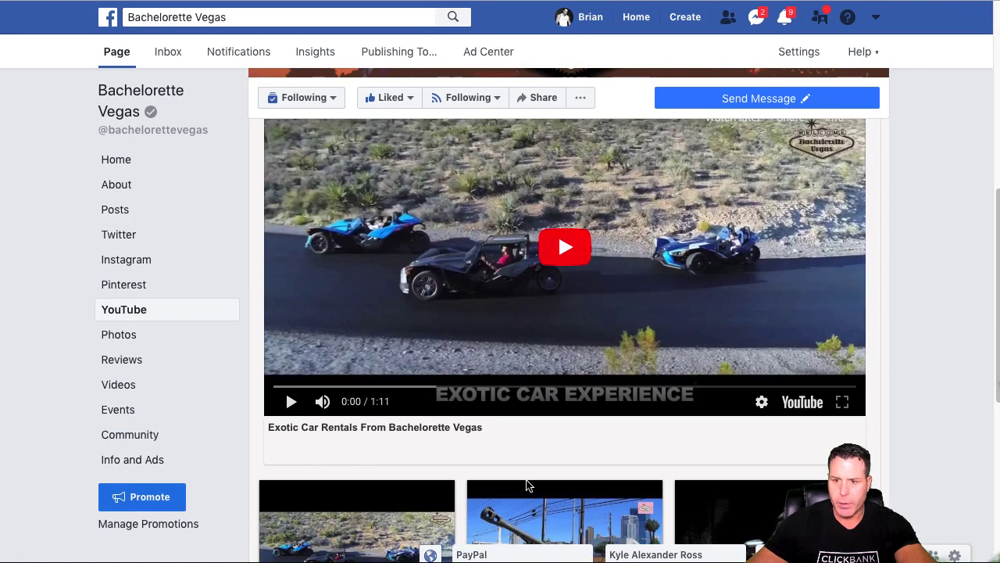
pyautogui.scroll(-5, 779, 383)
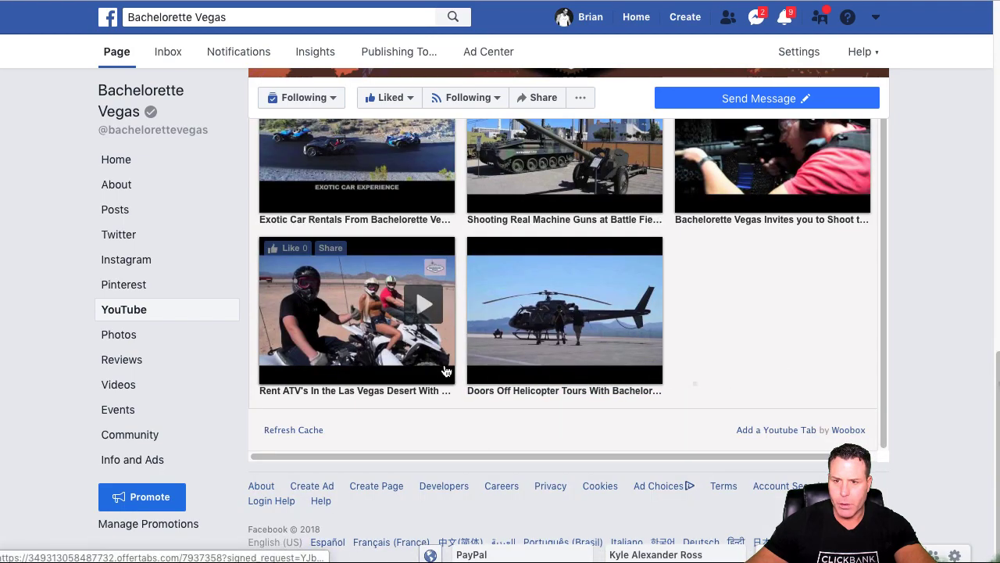
pyautogui.scroll(3, 442, 344)
pyautogui.scroll(-1, 484, 336)
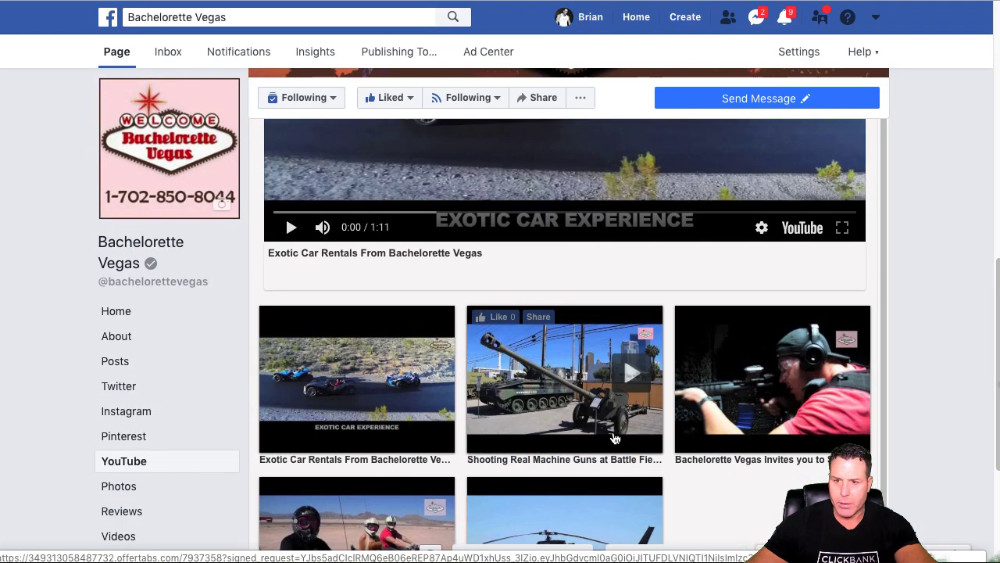
# Review the Facebook page's Home feed, then its About details from the map down to the additional info.
pyautogui.click(121, 313)
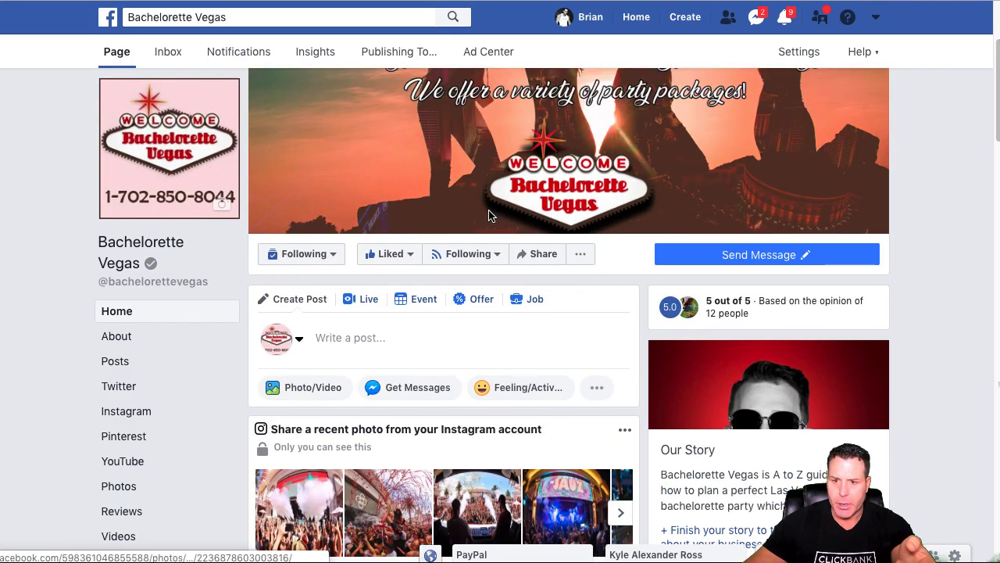
pyautogui.scroll(-8, 489, 279)
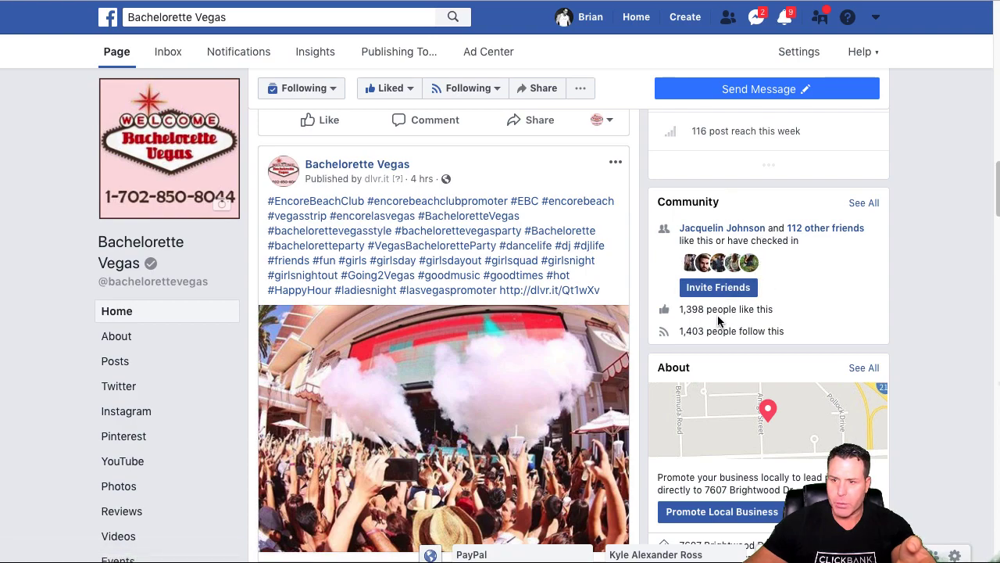
pyautogui.click(116, 336)
pyautogui.scroll(-4, 475, 396)
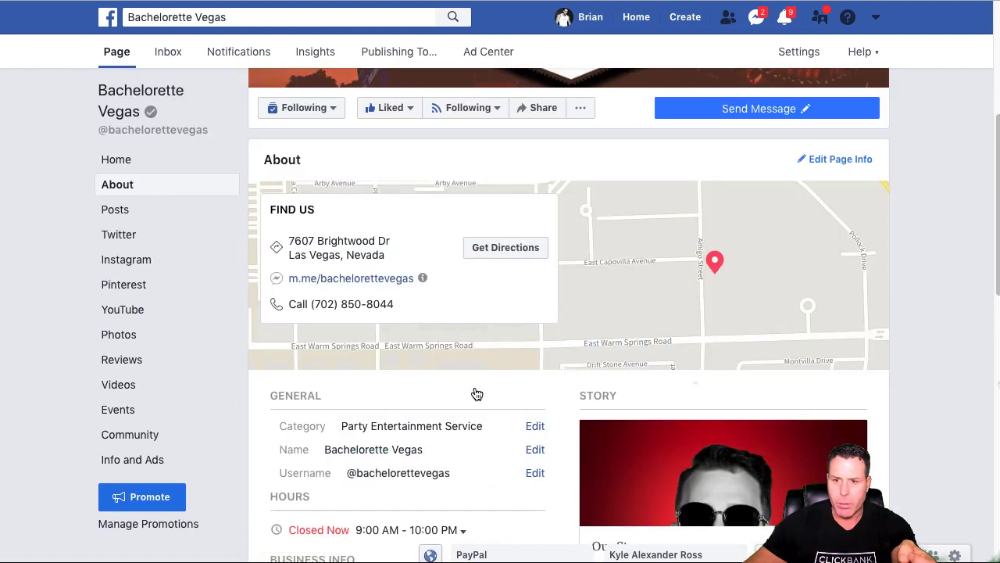
pyautogui.scroll(-3, 468, 295)
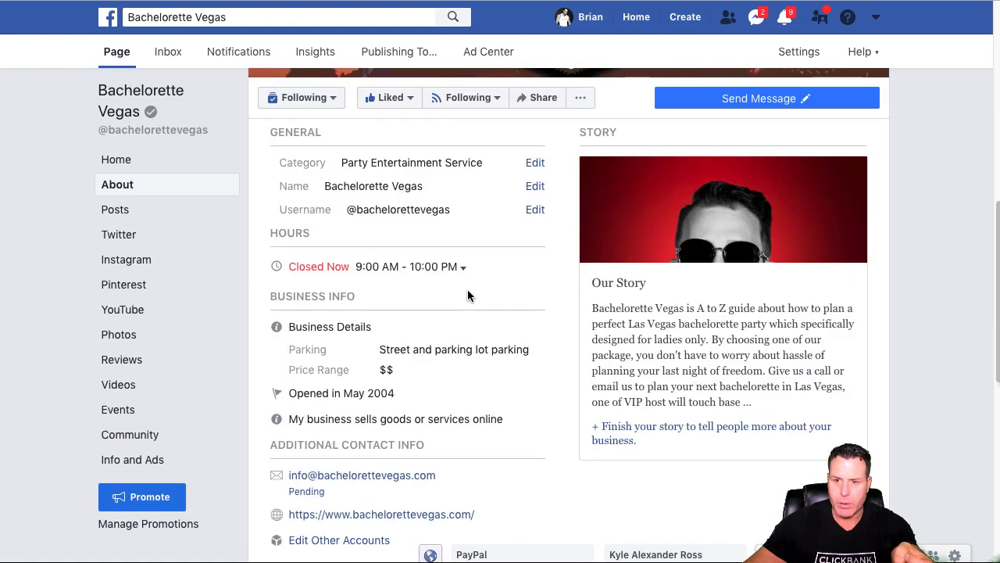
pyautogui.scroll(-3, 418, 372)
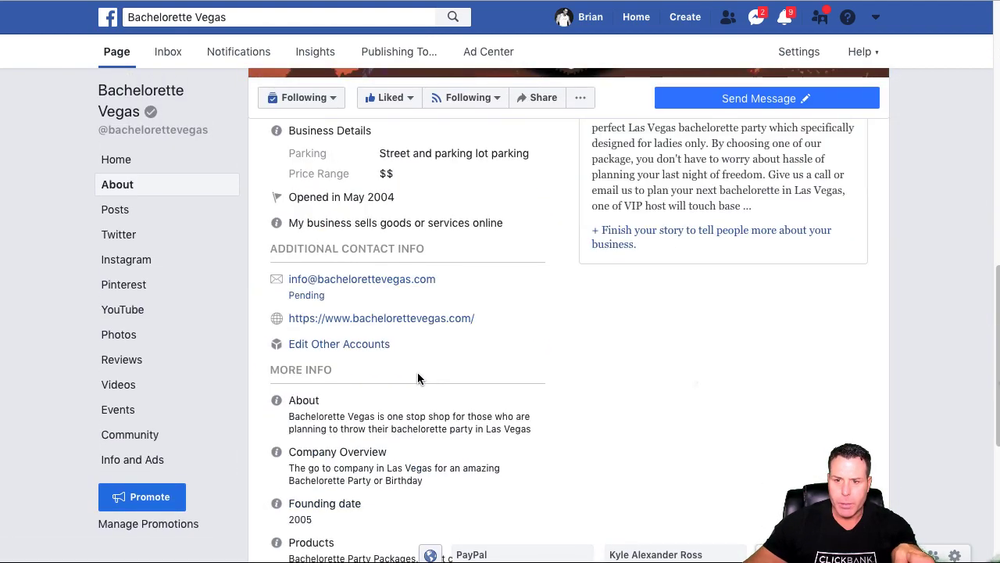
pyautogui.scroll(-3, 422, 383)
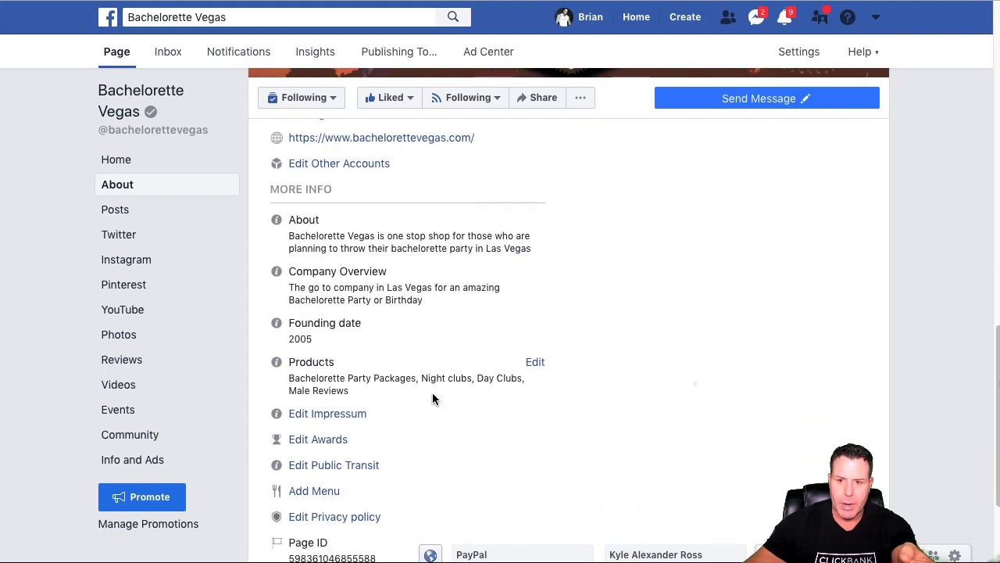
pyautogui.scroll(5, 431, 396)
# Look through the published posts and visitor posts on the page's Posts tab.
pyautogui.click(125, 359)
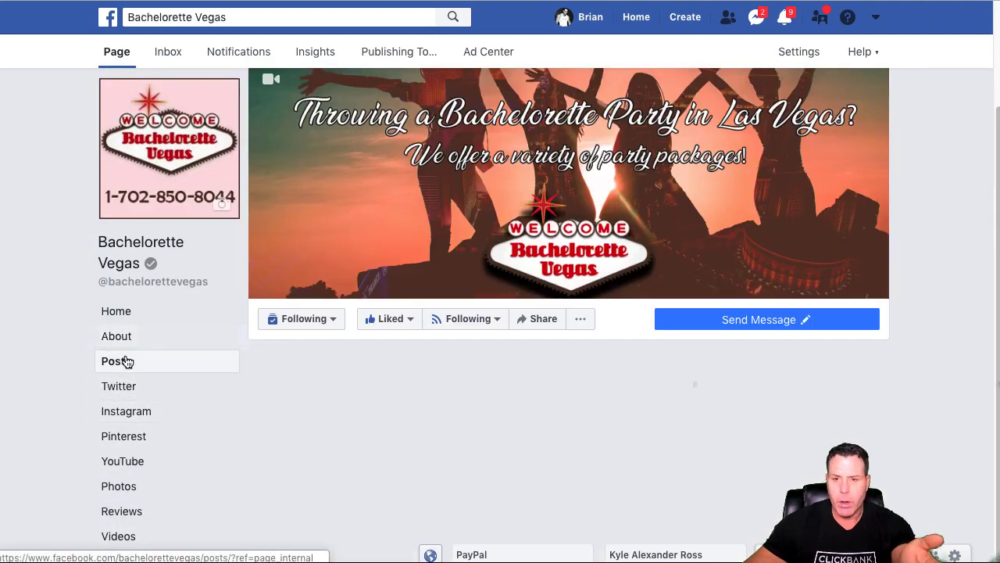
pyautogui.scroll(-7, 484, 305)
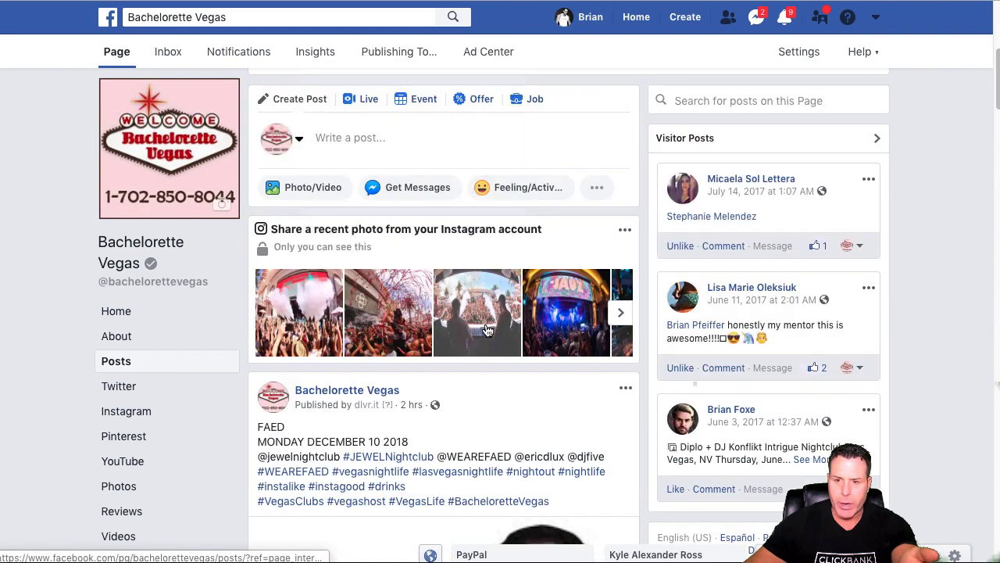
pyautogui.scroll(-5, 505, 312)
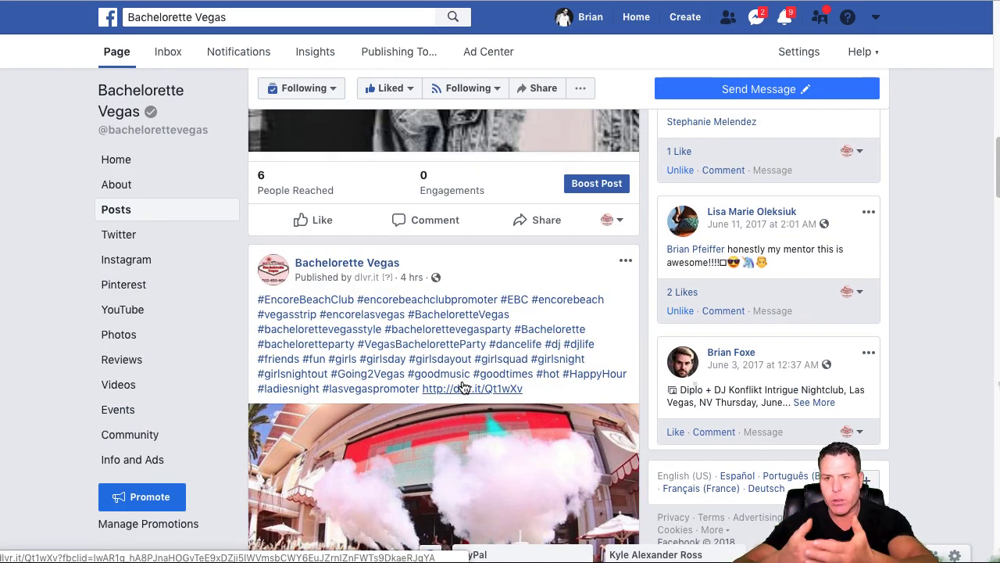
pyautogui.scroll(-1, 313, 336)
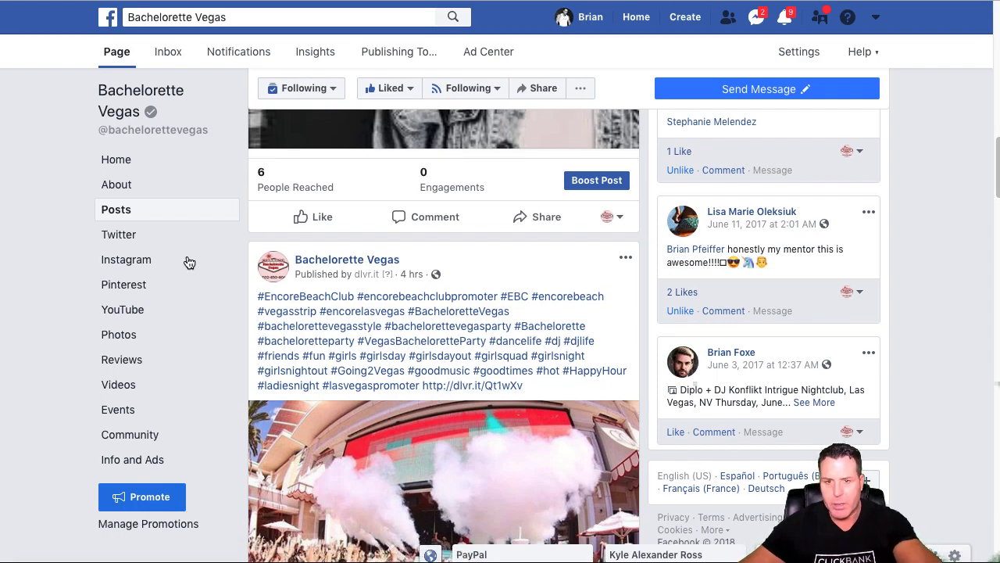
# Check the feed of tweets on the page's Twitter tab.
pyautogui.click(128, 237)
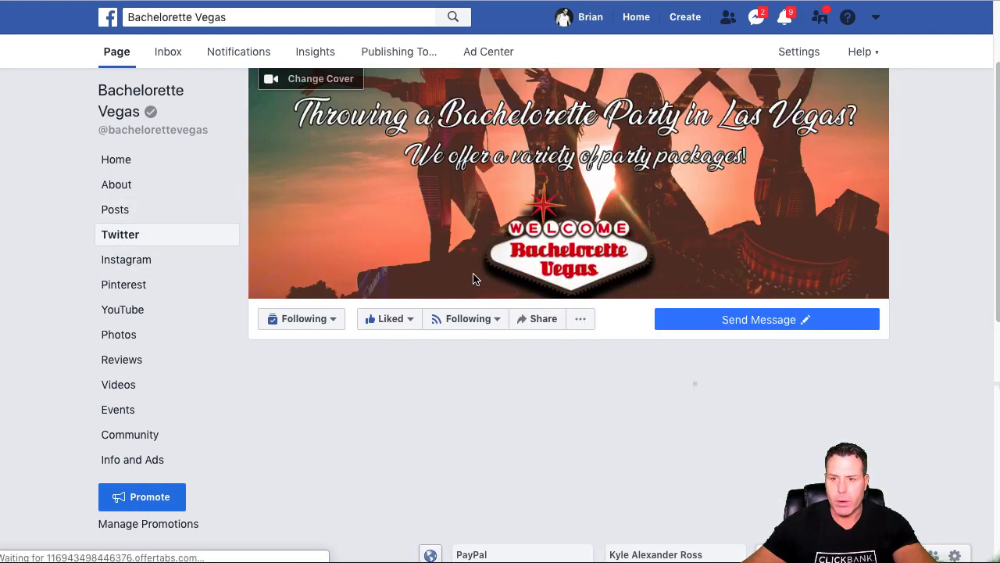
pyautogui.scroll(-2, 487, 284)
pyautogui.scroll(-10, 574, 311)
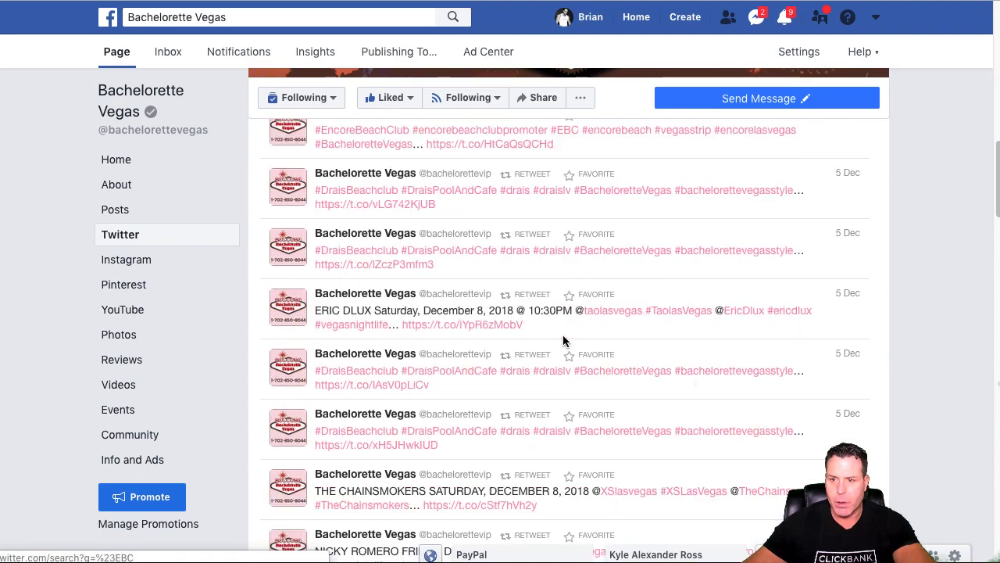
pyautogui.scroll(3, 561, 344)
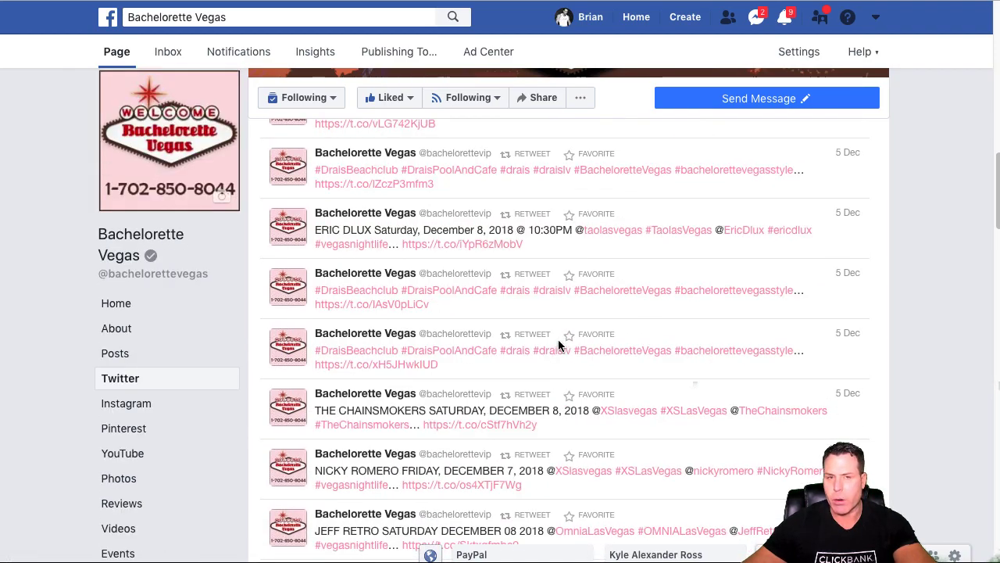
pyautogui.scroll(3, 558, 344)
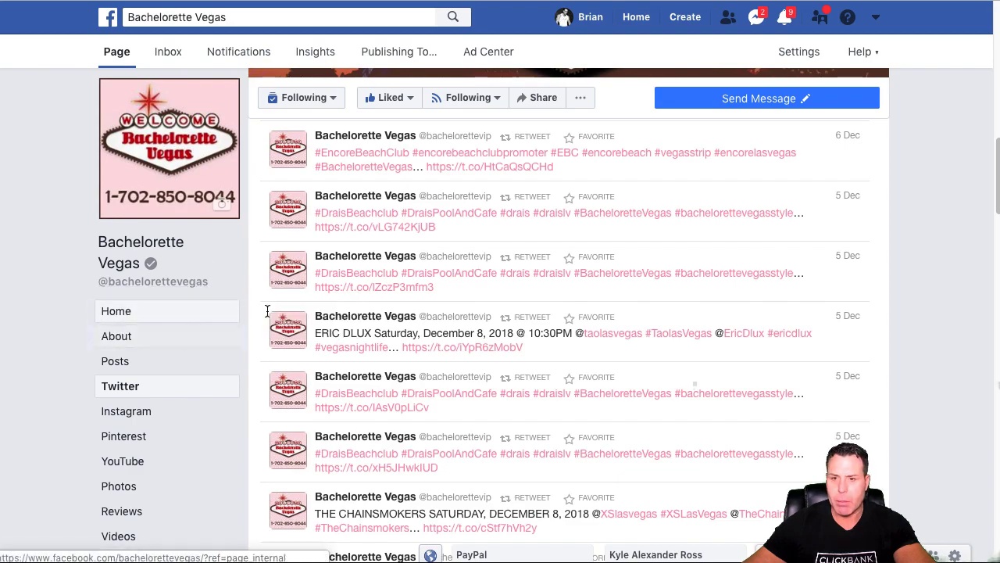
pyautogui.scroll(-3, 448, 356)
pyautogui.scroll(3, 445, 354)
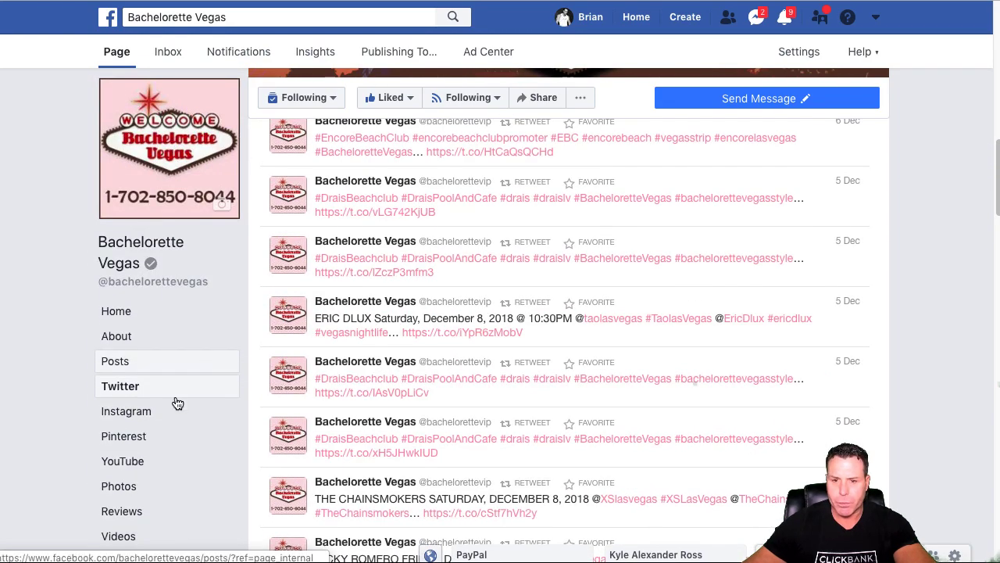
# Examine the Instagram tab's photo grid, load more photos and check the profile header.
pyautogui.click(139, 419)
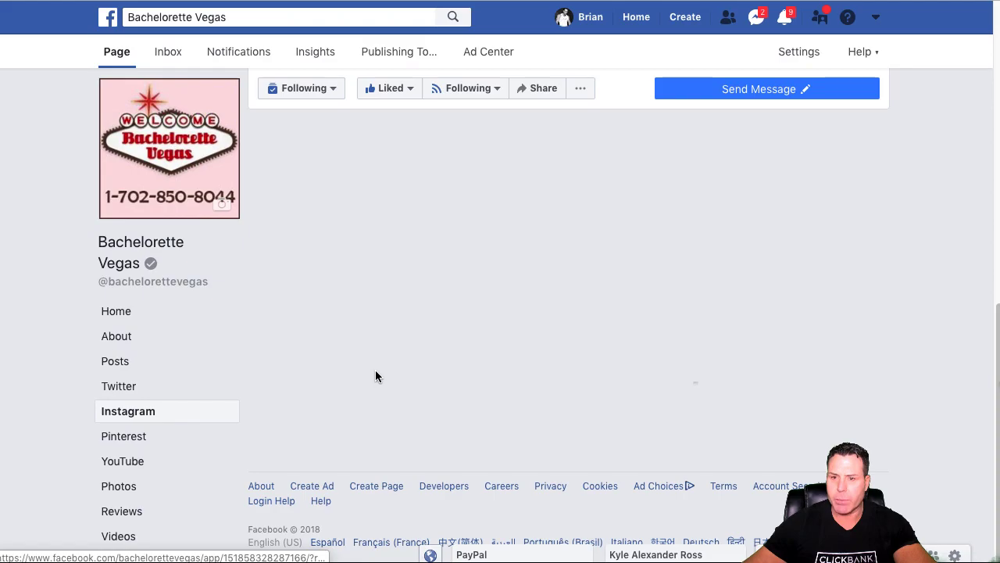
pyautogui.scroll(-15, 538, 310)
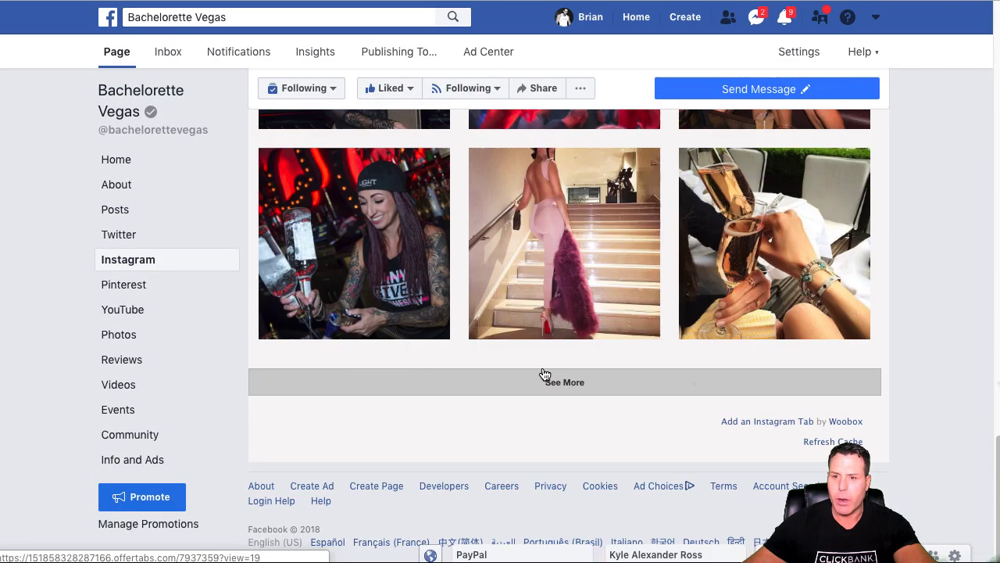
pyautogui.click(545, 379)
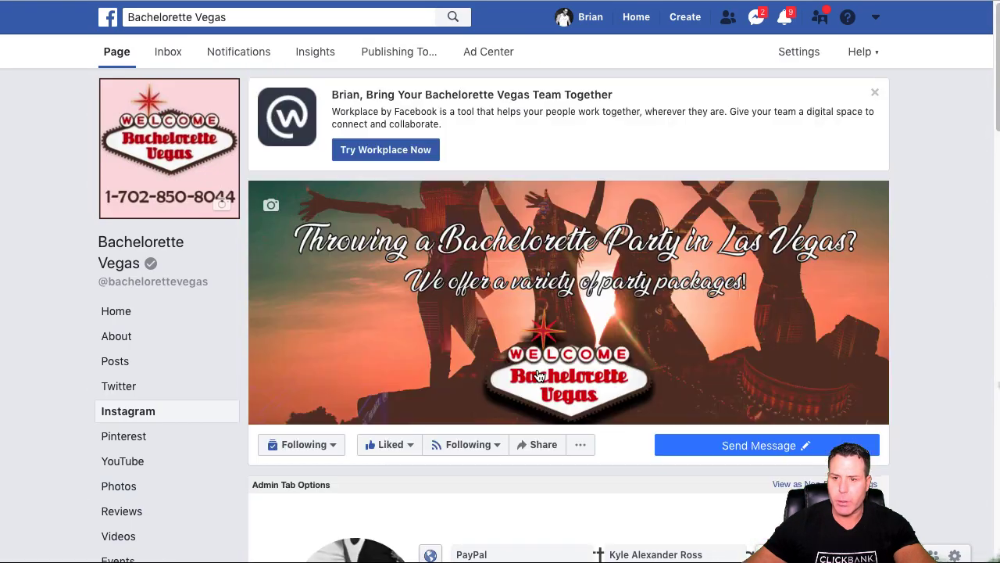
pyautogui.scroll(-2, 517, 477)
pyautogui.scroll(-3, 521, 472)
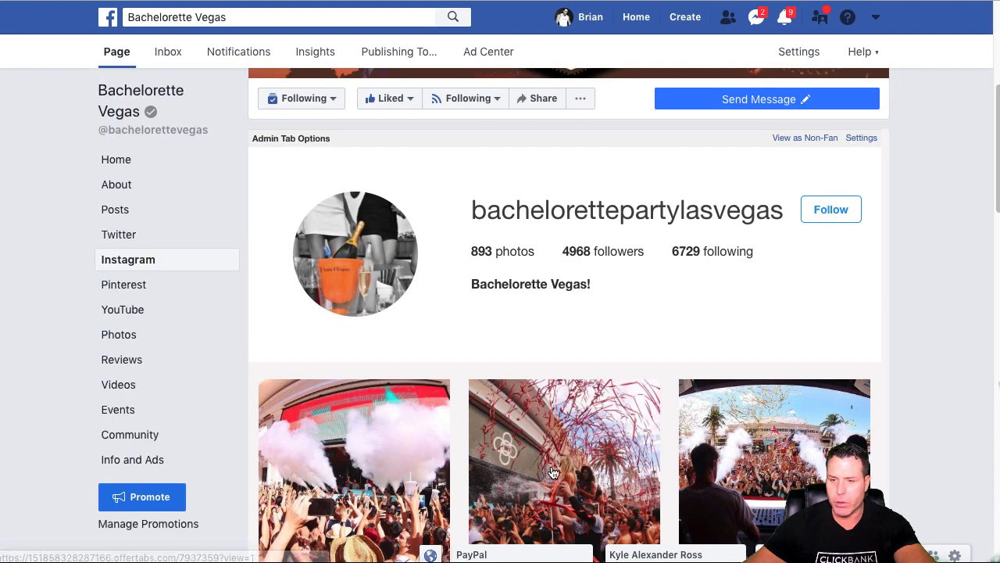
# Inspect the boards on the page's Pinterest tab and compare them with the Bachelorette Vegas profile on the Pinterest site.
pyautogui.click(140, 284)
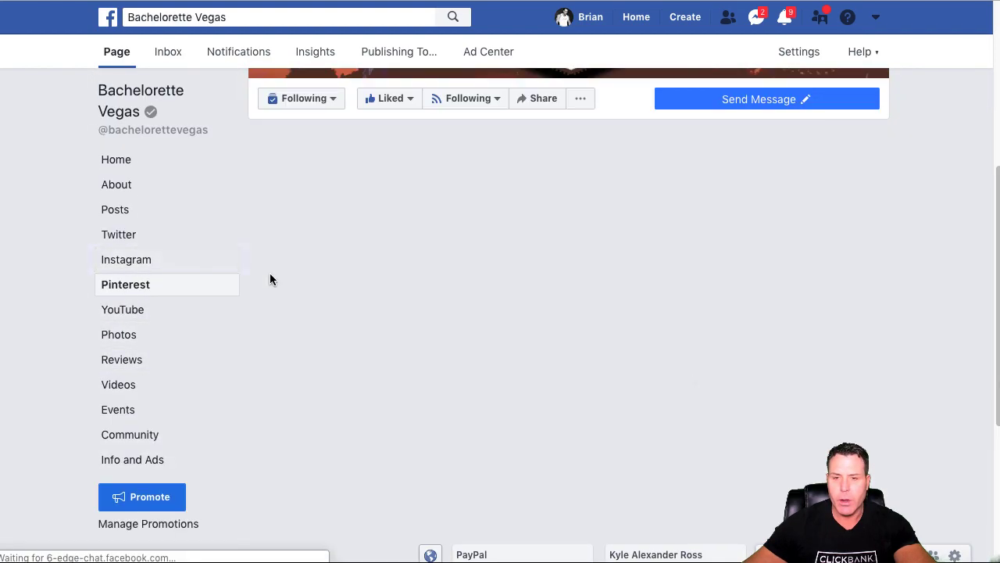
pyautogui.scroll(-5, 426, 405)
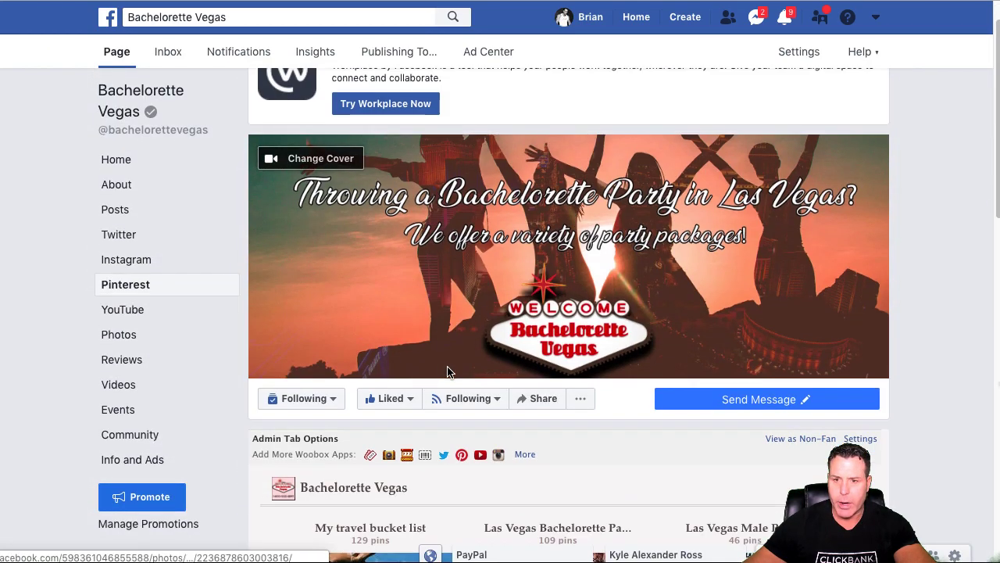
pyautogui.scroll(-6, 419, 282)
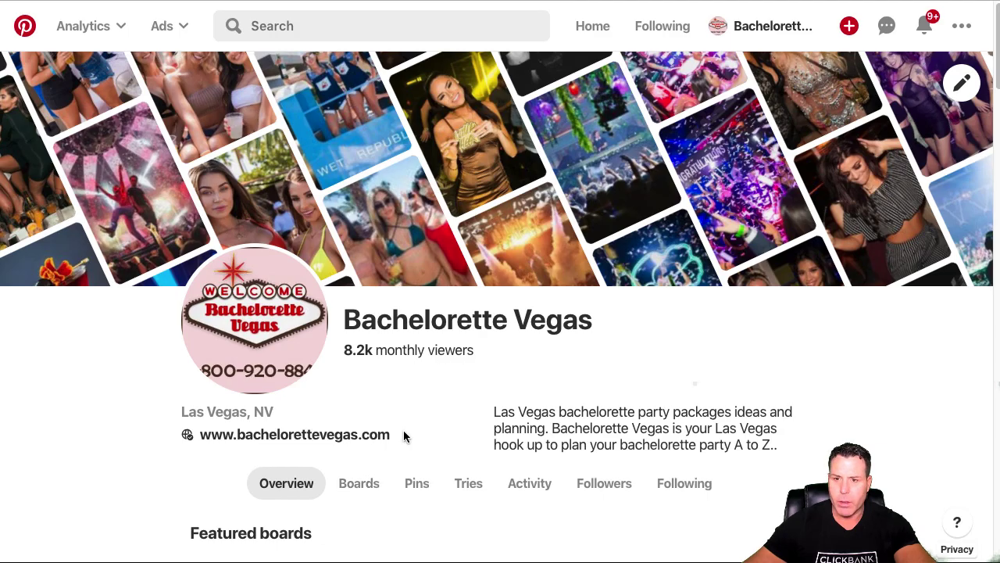
pyautogui.scroll(-5, 405, 436)
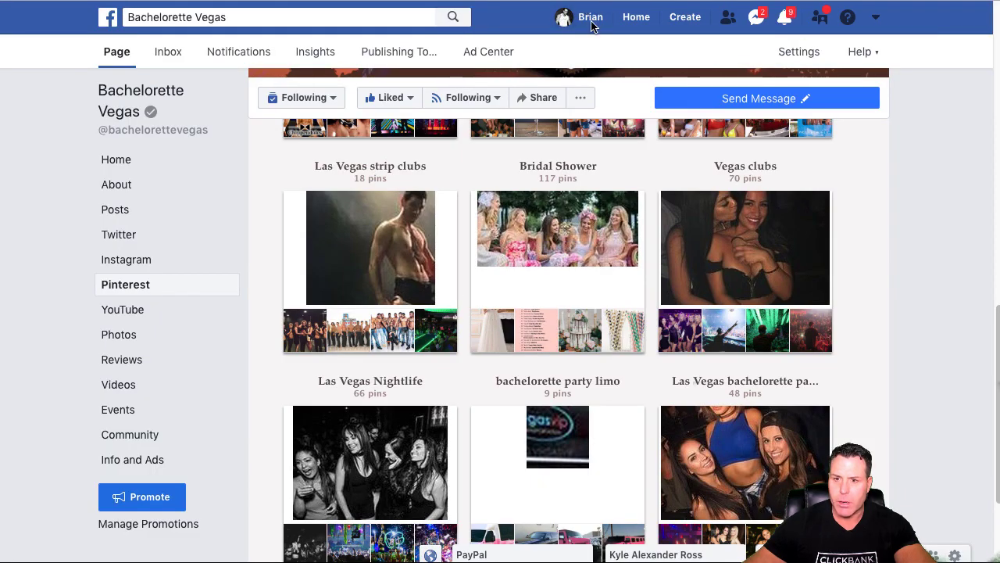
pyautogui.scroll(-3, 505, 252)
pyautogui.scroll(5, 477, 330)
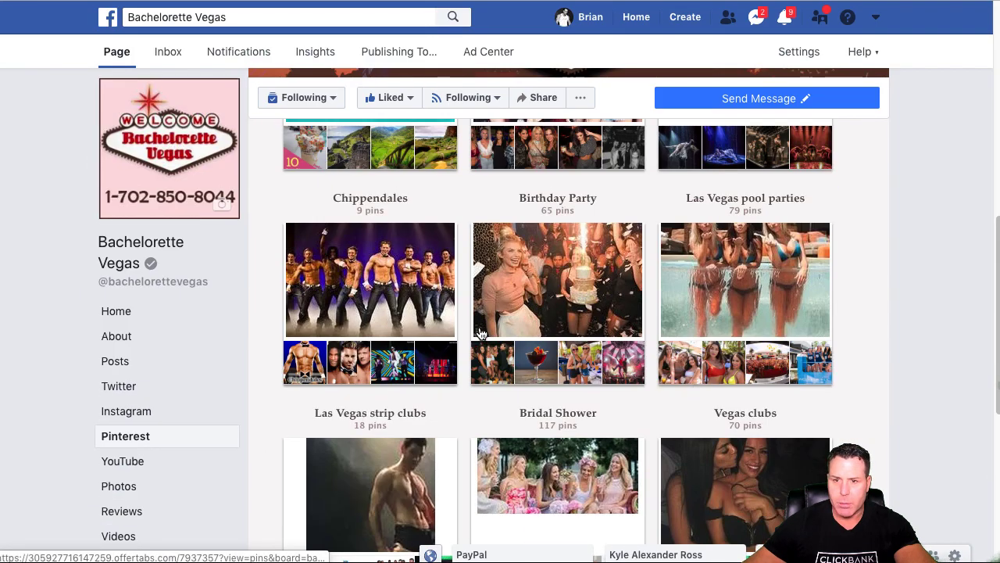
pyautogui.scroll(5, 480, 330)
pyautogui.scroll(-9, 471, 323)
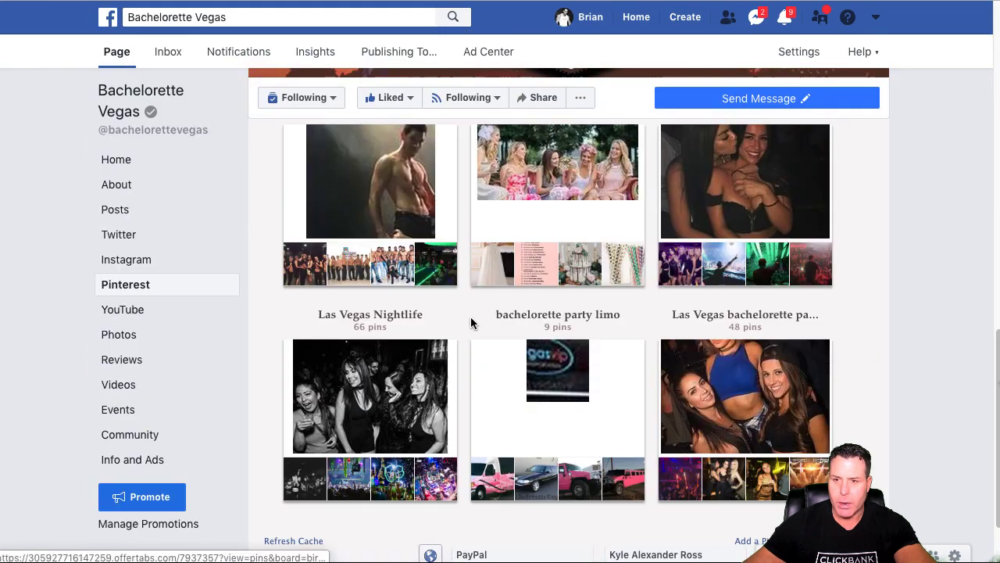
# Review the YouTube tab's channel header, featured video and grid of video thumbnails.
pyautogui.click(125, 311)
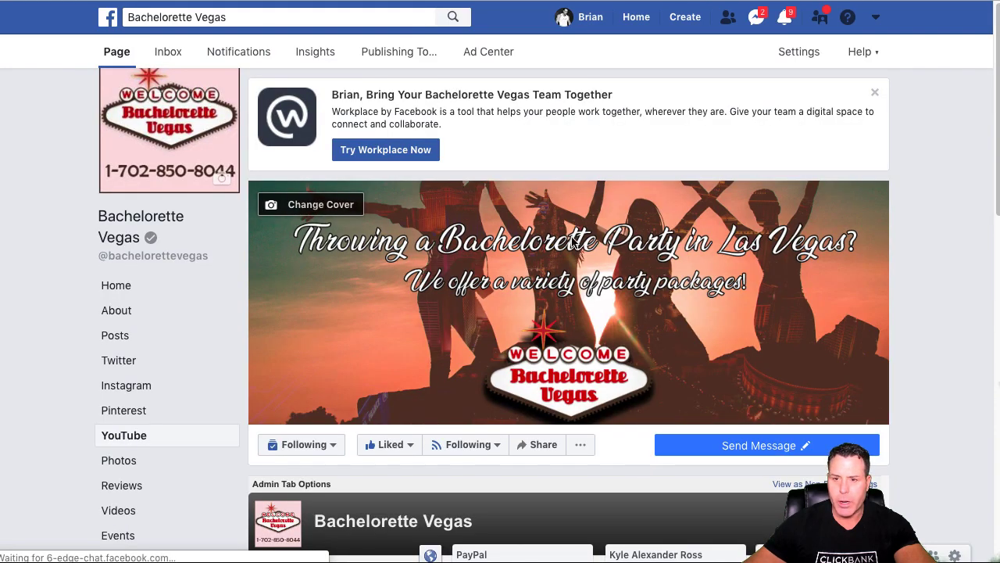
pyautogui.scroll(-4, 573, 243)
pyautogui.scroll(-3, 605, 250)
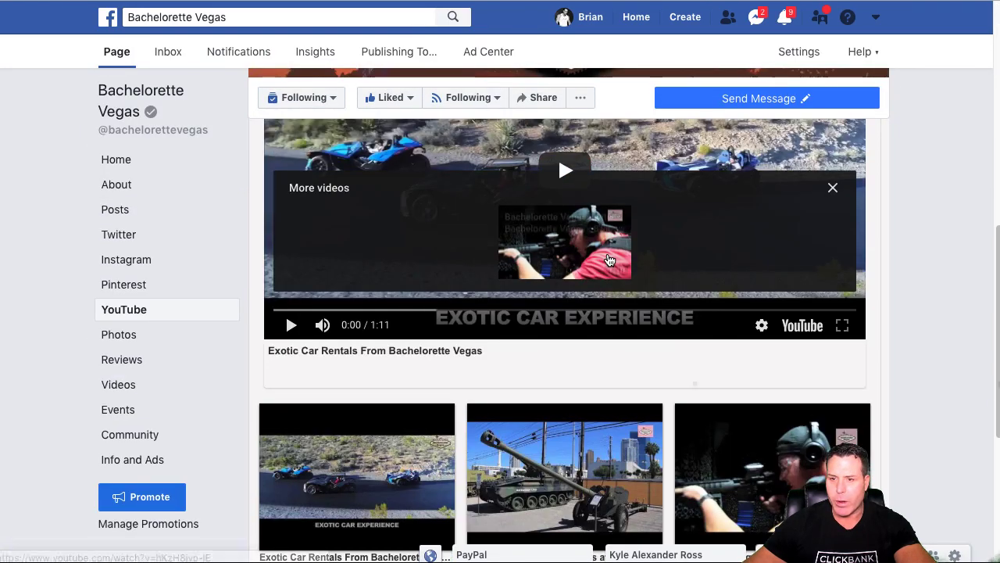
pyautogui.scroll(-1, 610, 260)
pyautogui.scroll(-1, 607, 254)
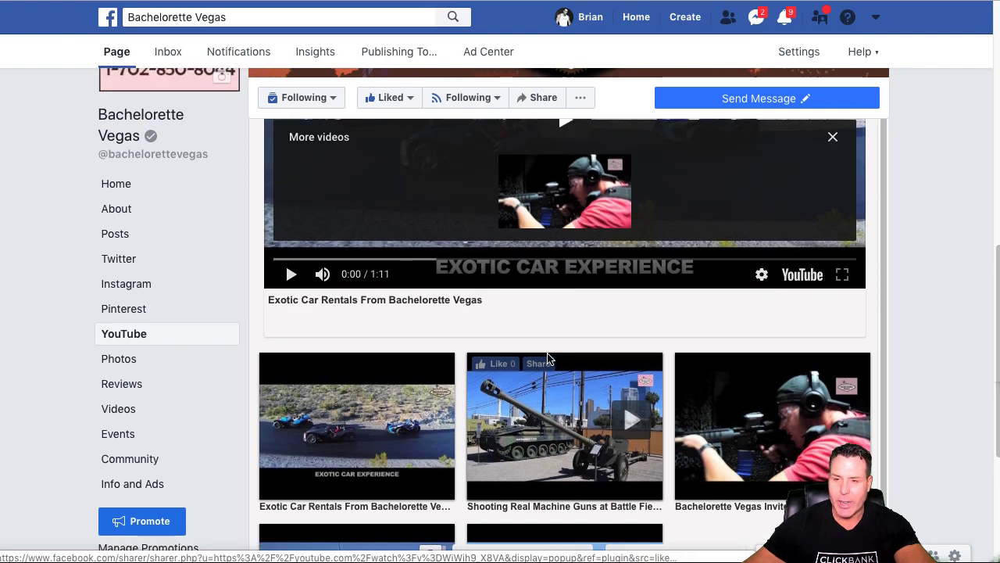
pyautogui.scroll(1, 551, 359)
pyautogui.scroll(4, 552, 326)
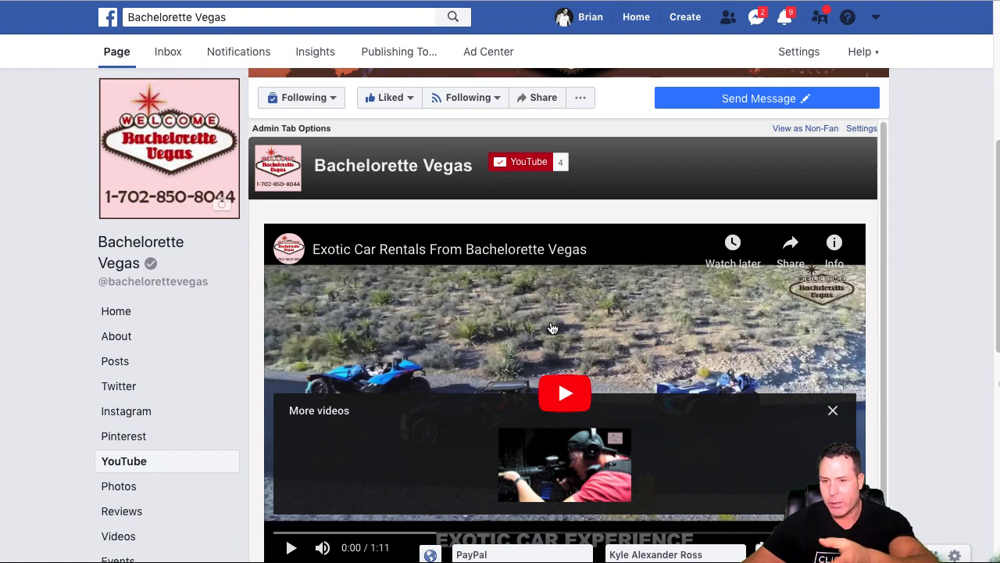
pyautogui.scroll(-1, 469, 318)
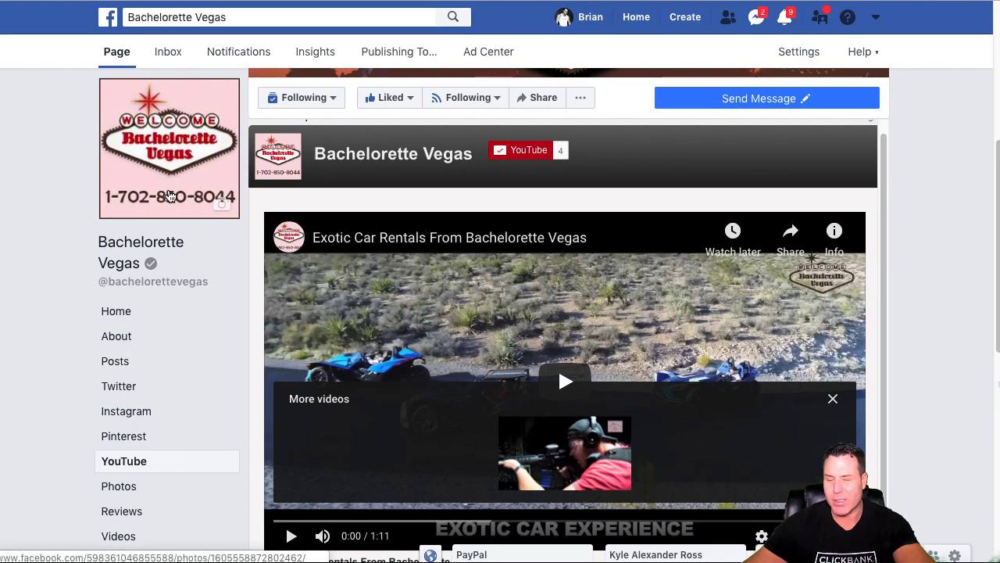
pyautogui.scroll(-8, 491, 368)
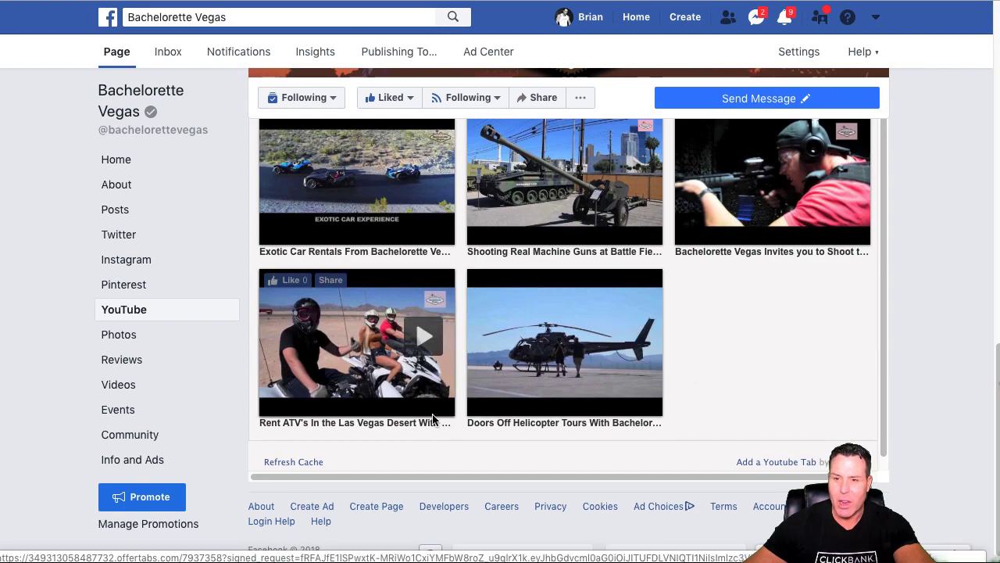
pyautogui.scroll(1, 363, 308)
pyautogui.scroll(12, 364, 309)
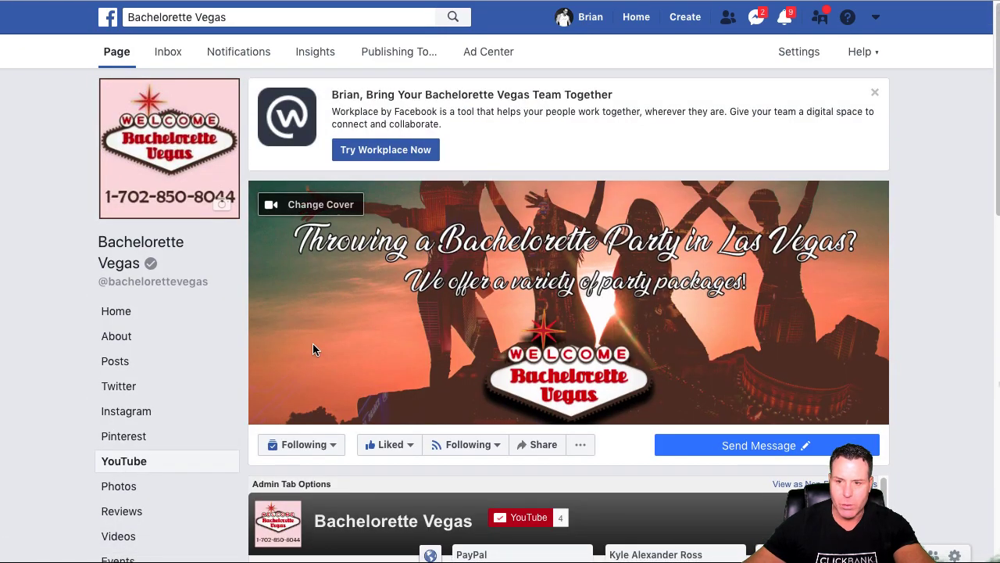
pyautogui.scroll(-3, 223, 518)
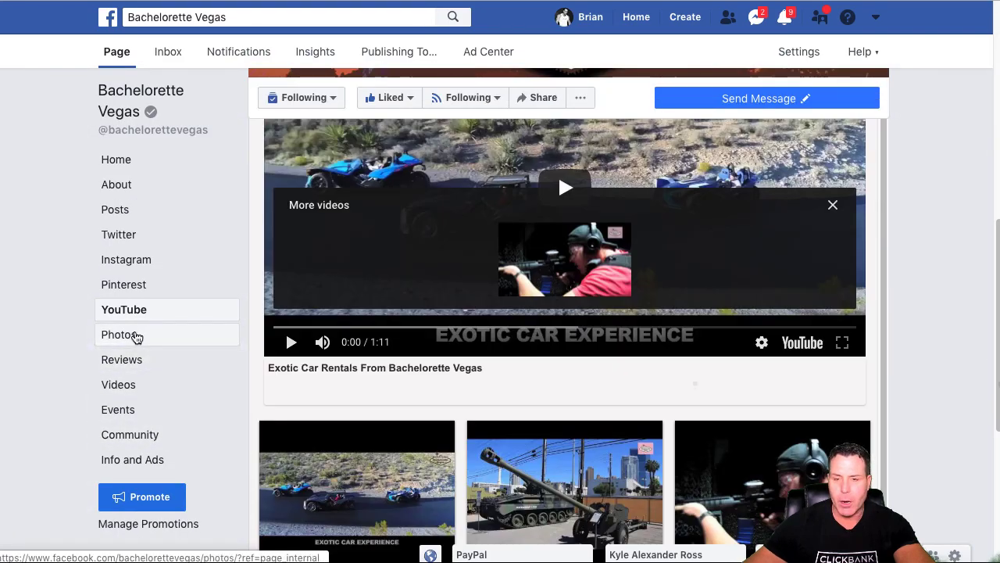
# Check the Bachelorette Vegas page's Photos, Reviews, Videos and Events tabs one after another.
pyautogui.click(133, 336)
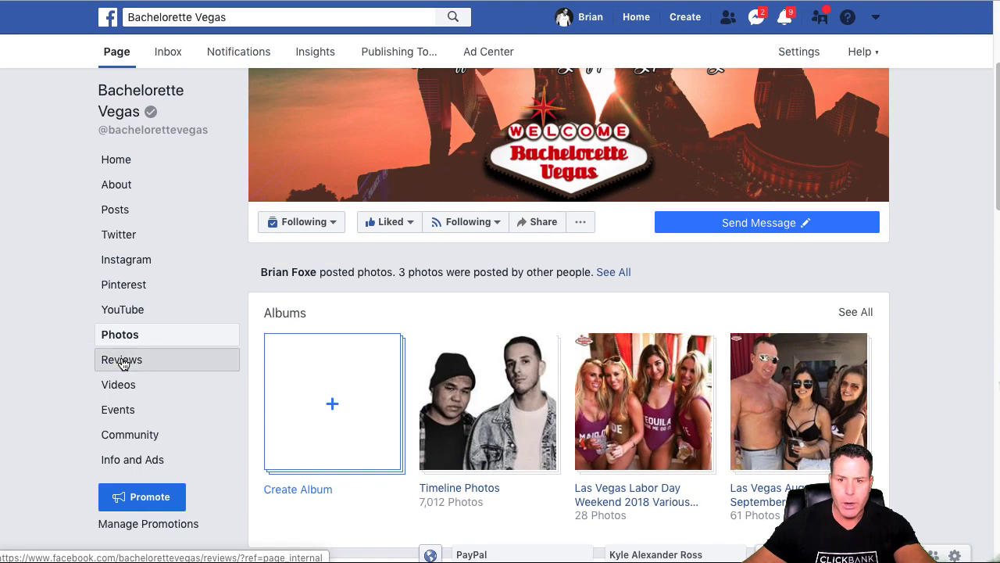
pyautogui.click(127, 359)
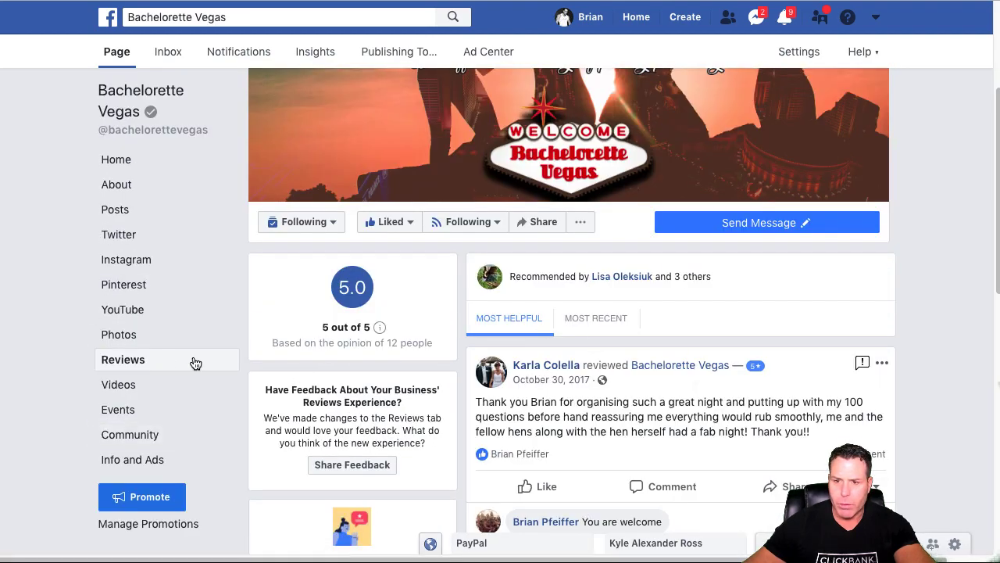
pyautogui.click(179, 383)
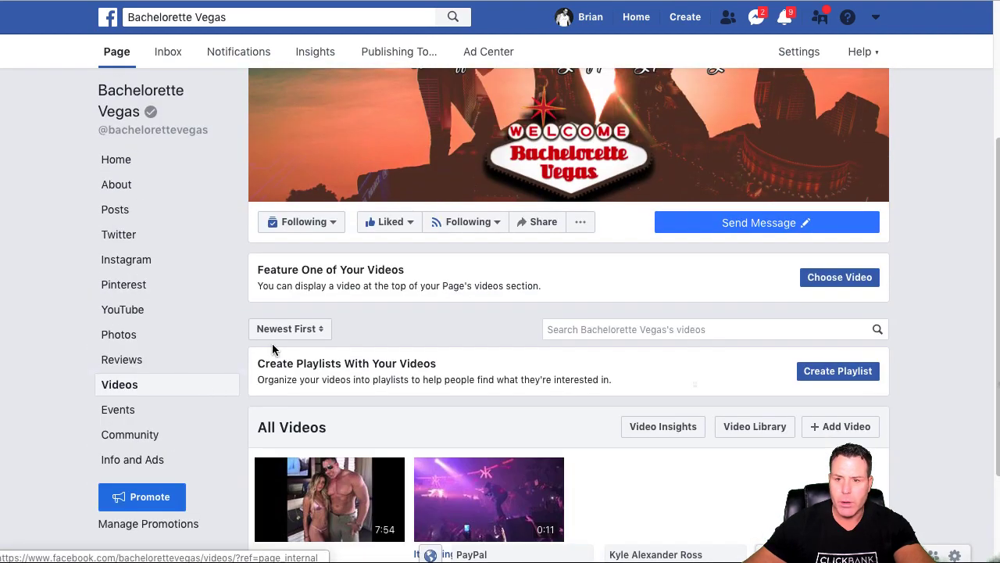
pyautogui.scroll(-2, 273, 349)
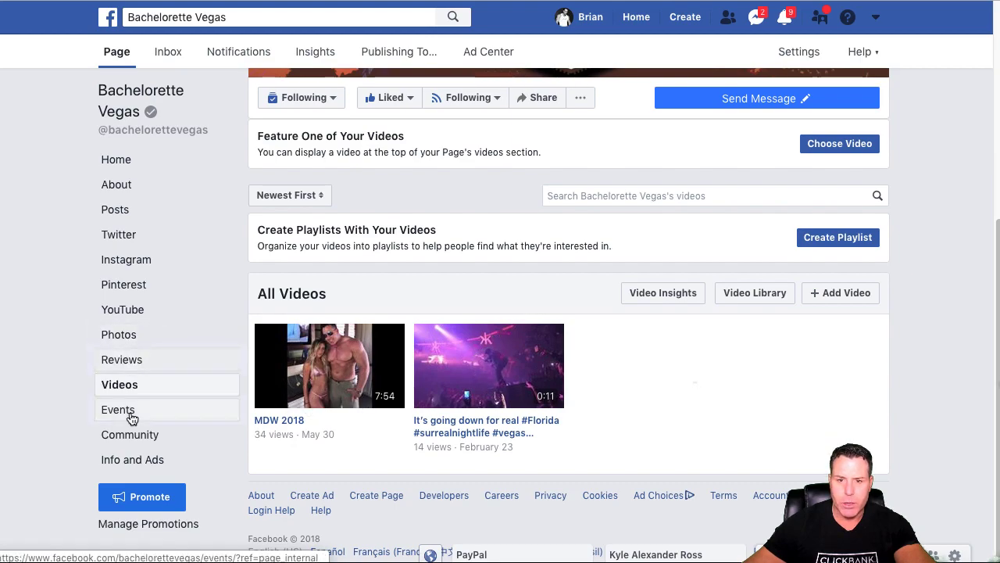
pyautogui.click(130, 416)
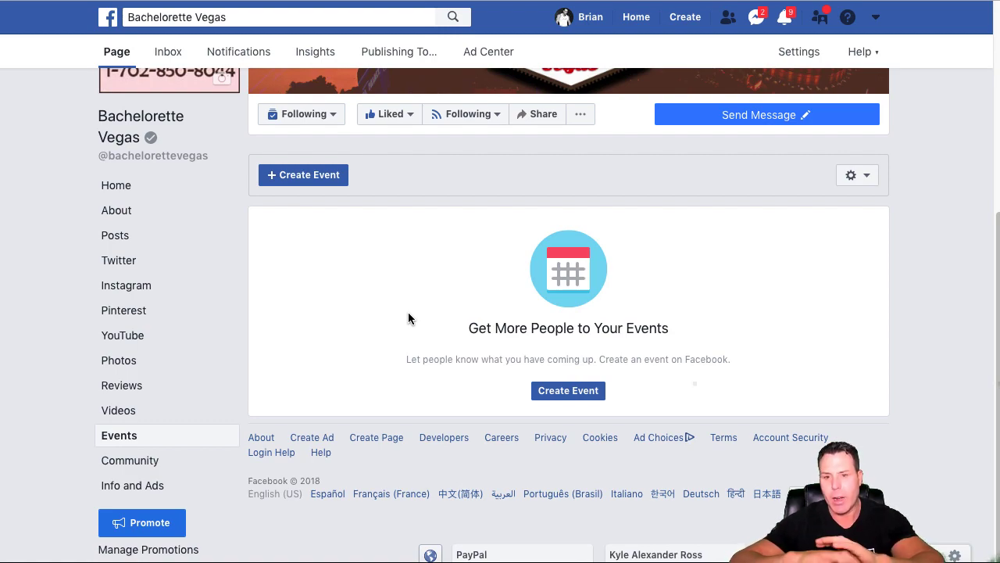
# Examine the friends and visitor photos on the Community tab and the active ads section under Info and Ads.
pyautogui.click(139, 468)
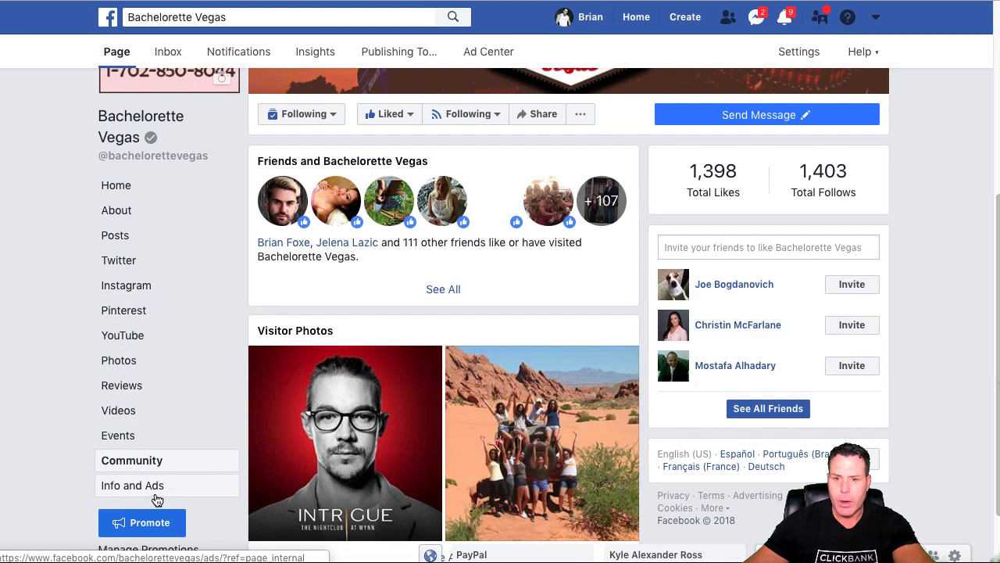
pyautogui.scroll(-1, 407, 343)
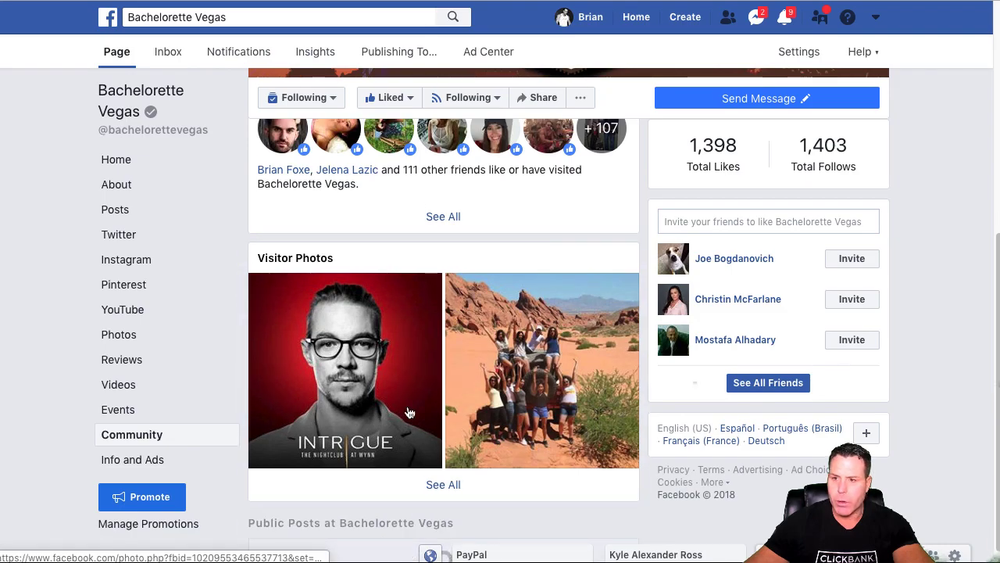
pyautogui.scroll(5, 375, 414)
pyautogui.scroll(-3, 407, 407)
pyautogui.scroll(-4, 368, 445)
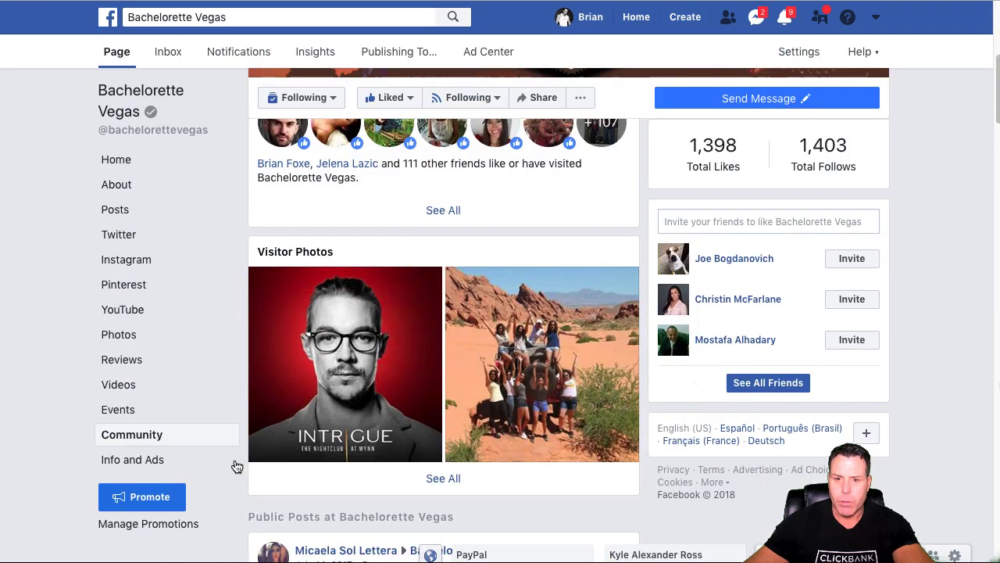
pyautogui.click(144, 471)
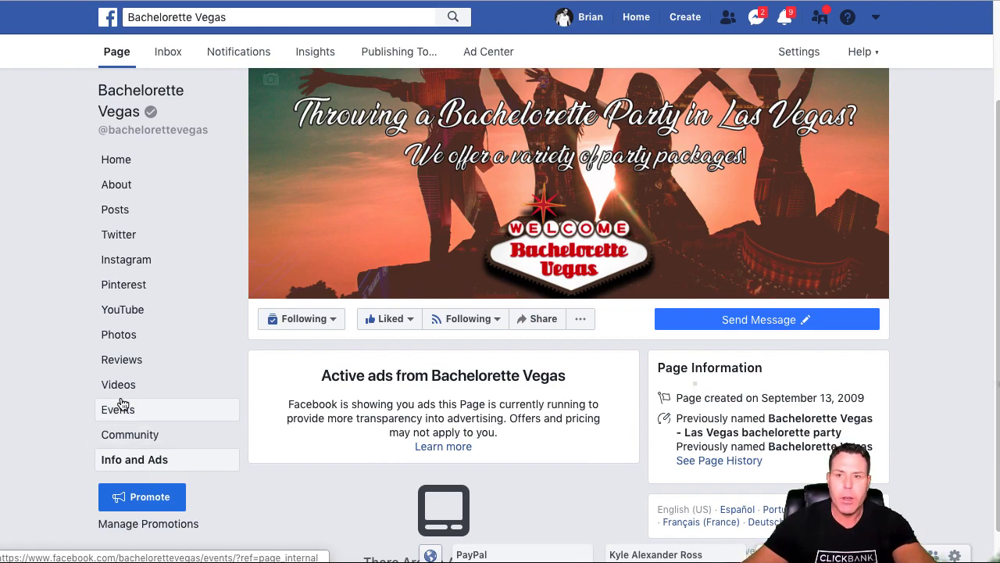
pyautogui.scroll(3, 268, 336)
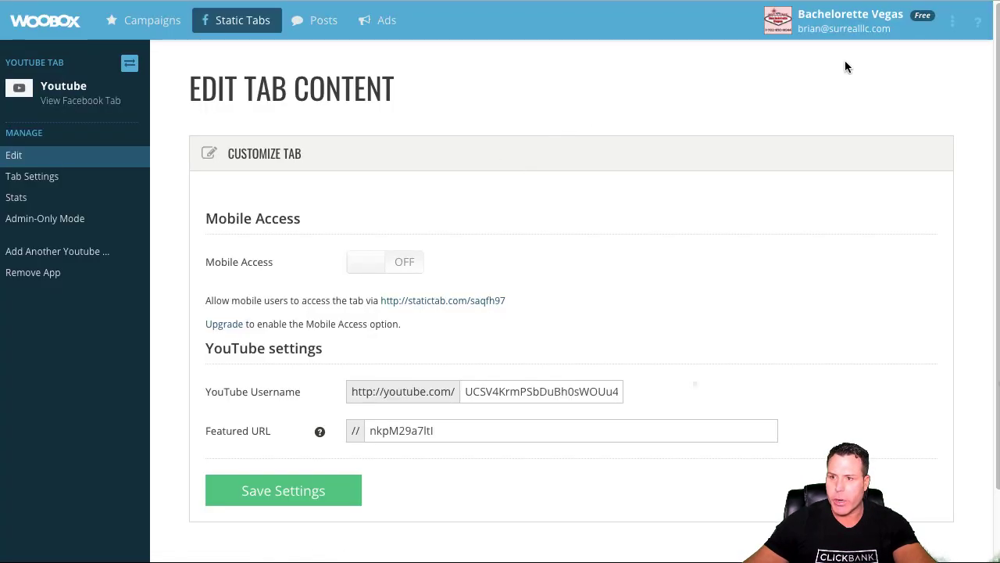
# In Woobox, view the upgrade plans for Bachelorette Vegas and look through the account's list of businesses.
pyautogui.click(859, 30)
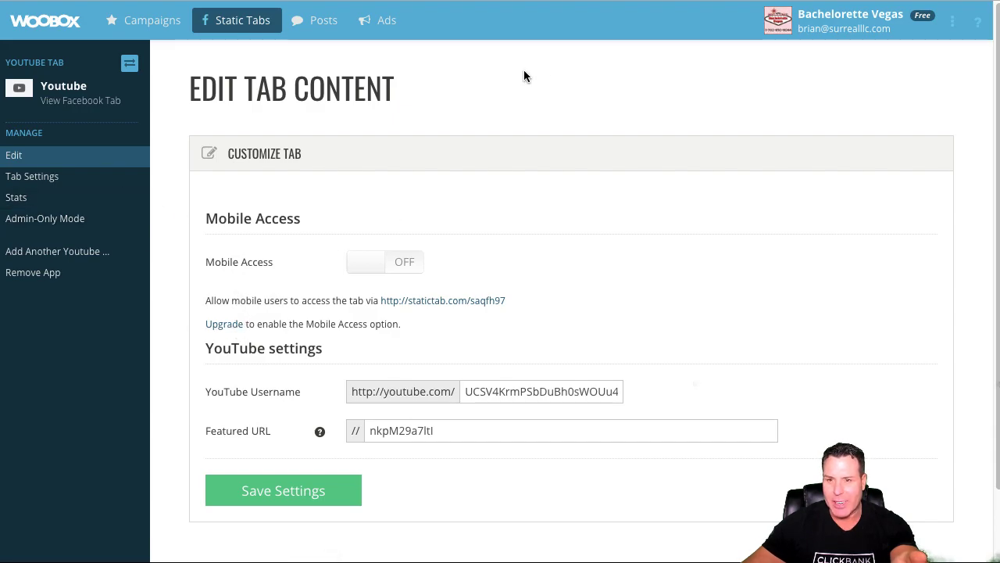
pyautogui.click(878, 37)
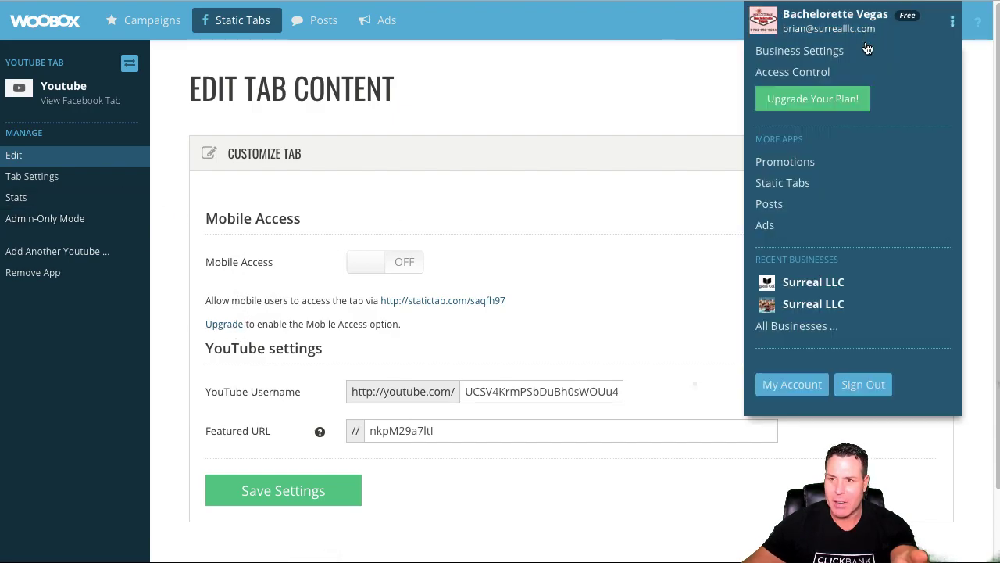
pyautogui.click(72, 24)
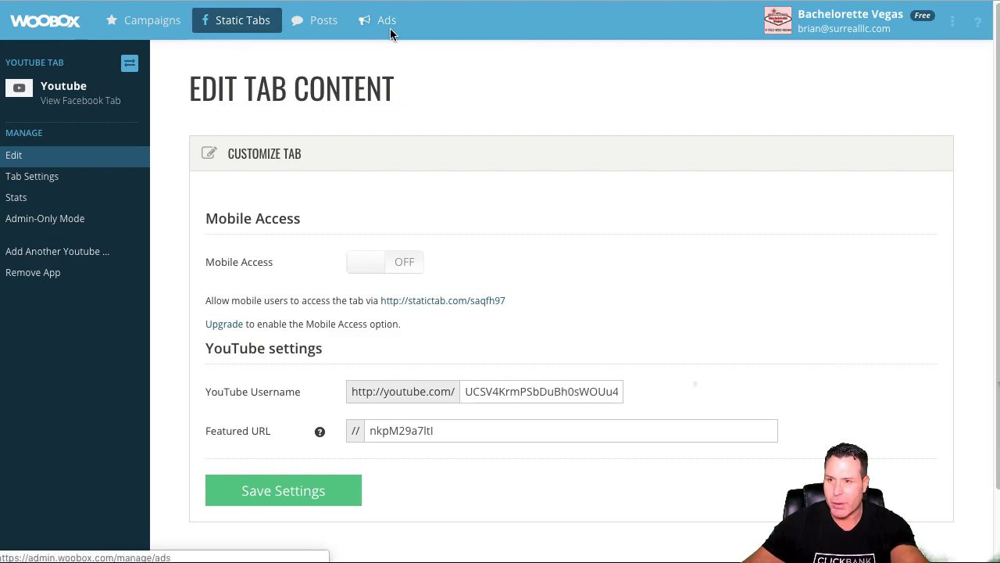
pyautogui.click(953, 25)
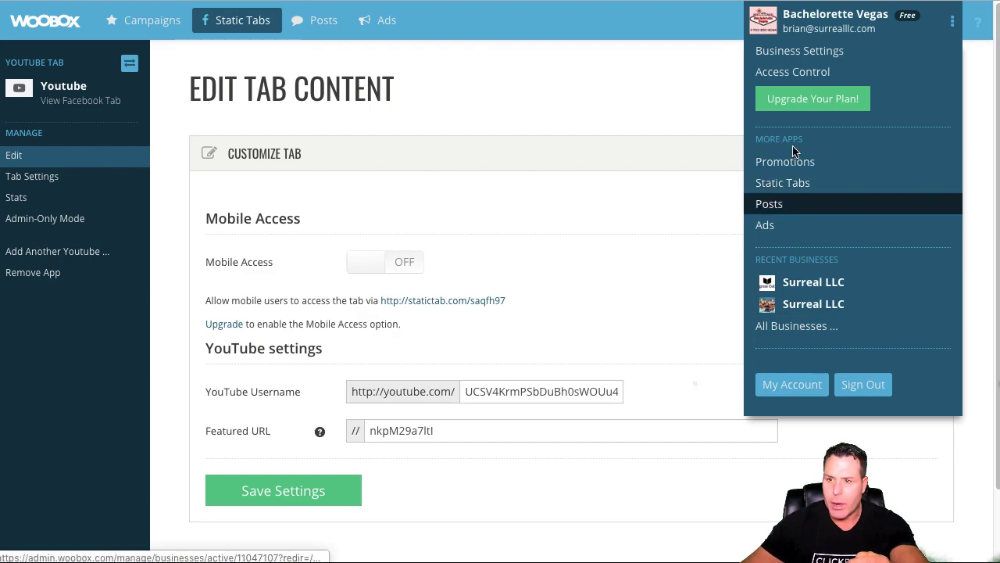
pyautogui.click(797, 104)
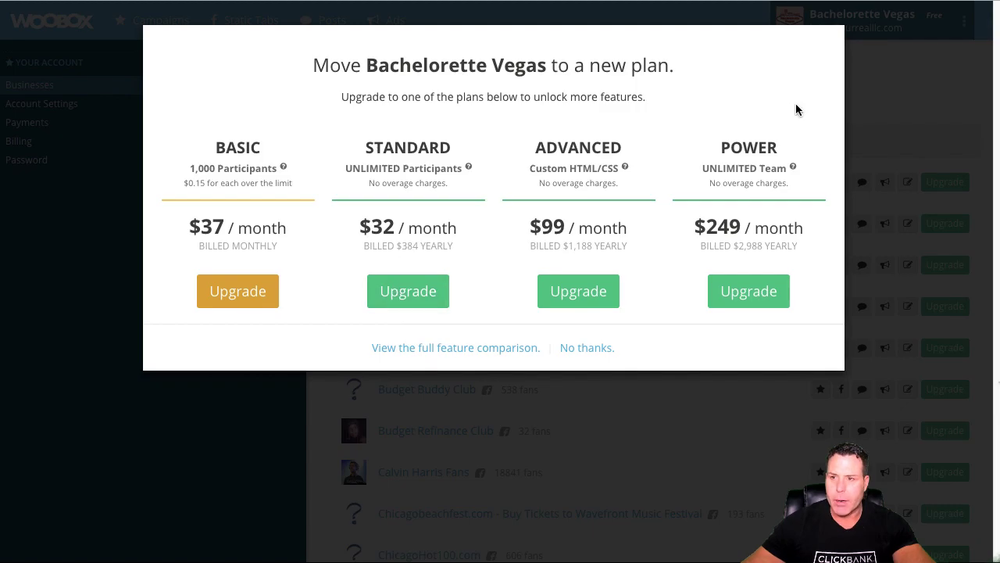
pyautogui.click(883, 97)
pyautogui.scroll(-8, 440, 299)
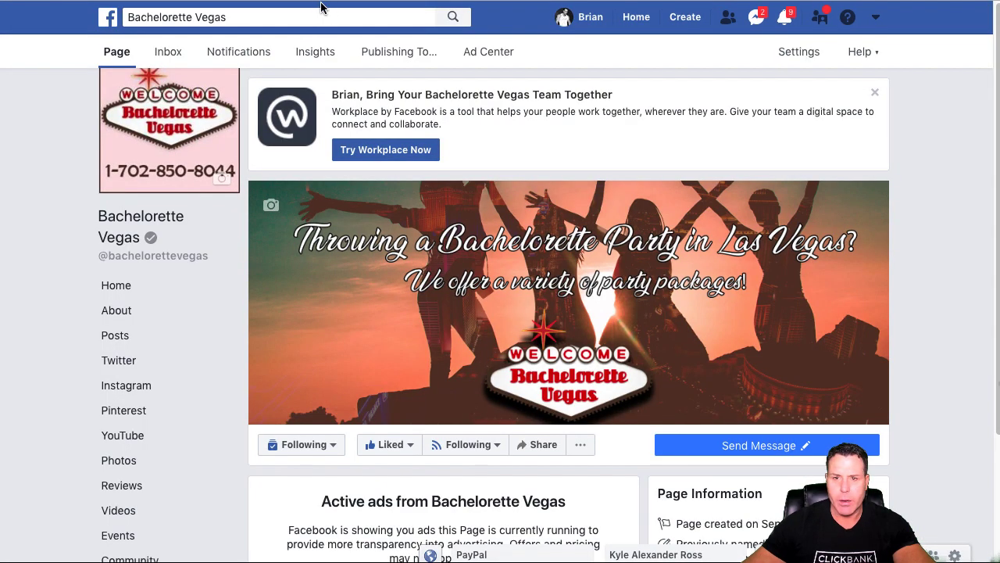
# Search Facebook for "marketing meat head" and open the Marketing Meat Head page.
pyautogui.click(255, 16)
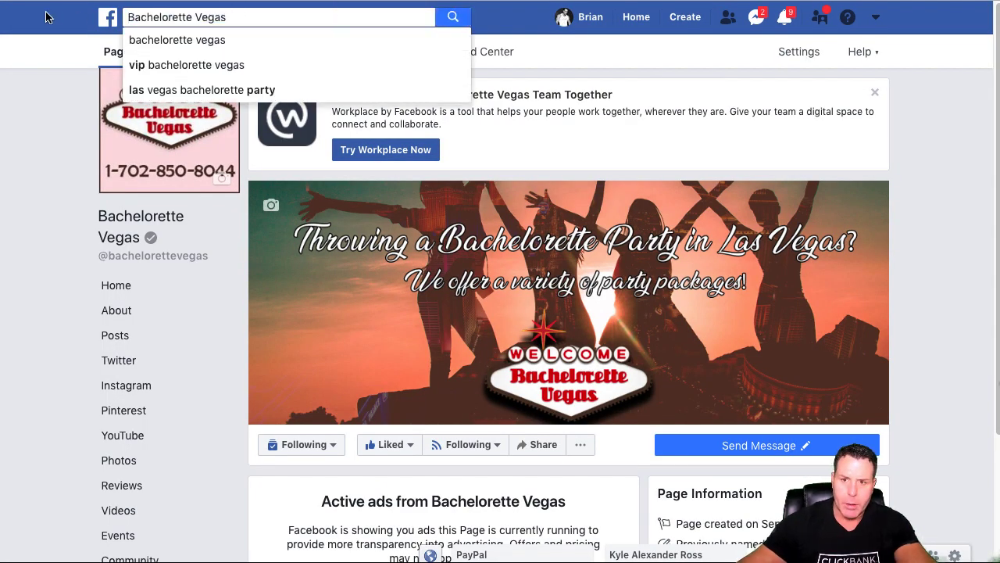
pyautogui.moveTo(226, 17); pyautogui.dragTo(91, 18)
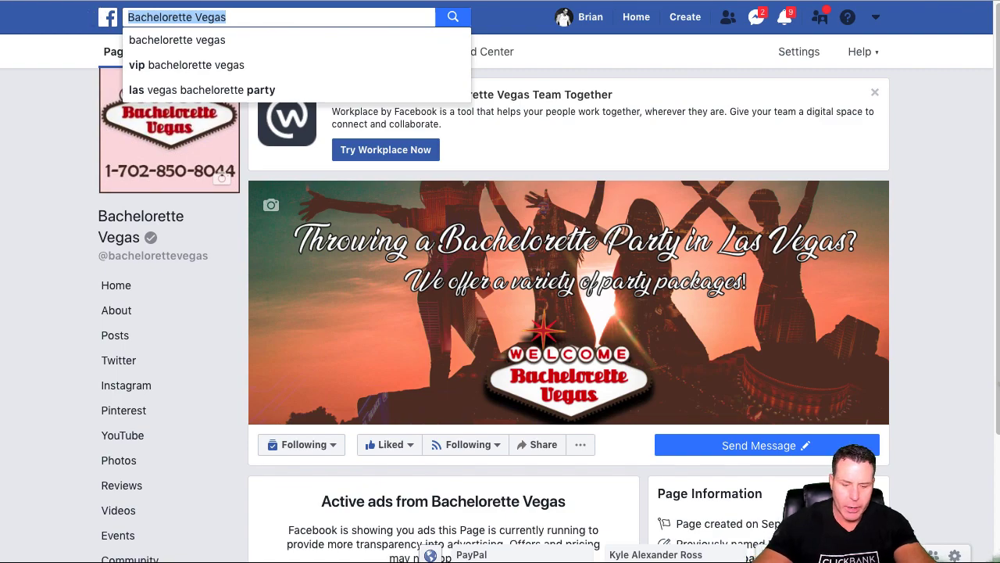
pyautogui.write('Mark')
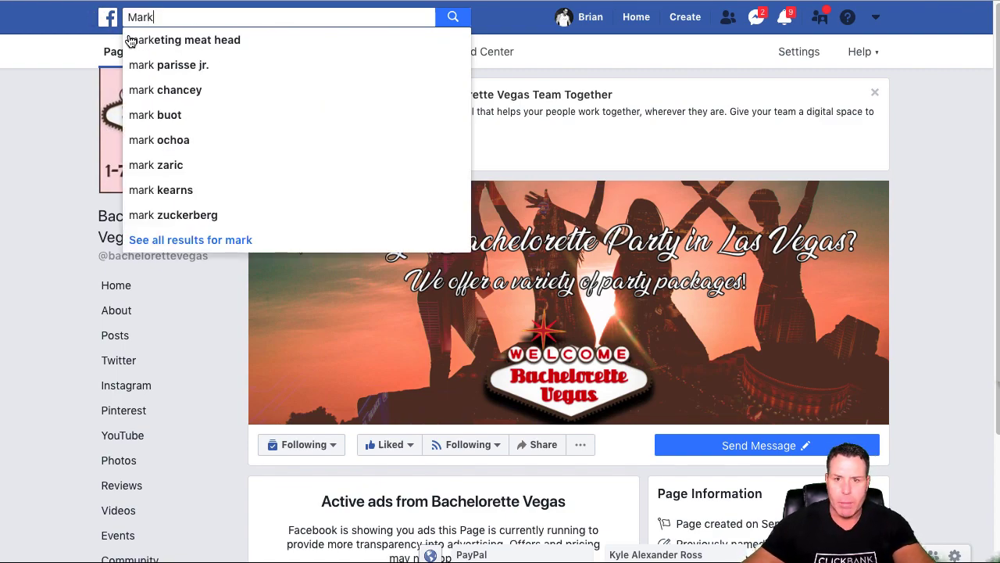
pyautogui.click(198, 40)
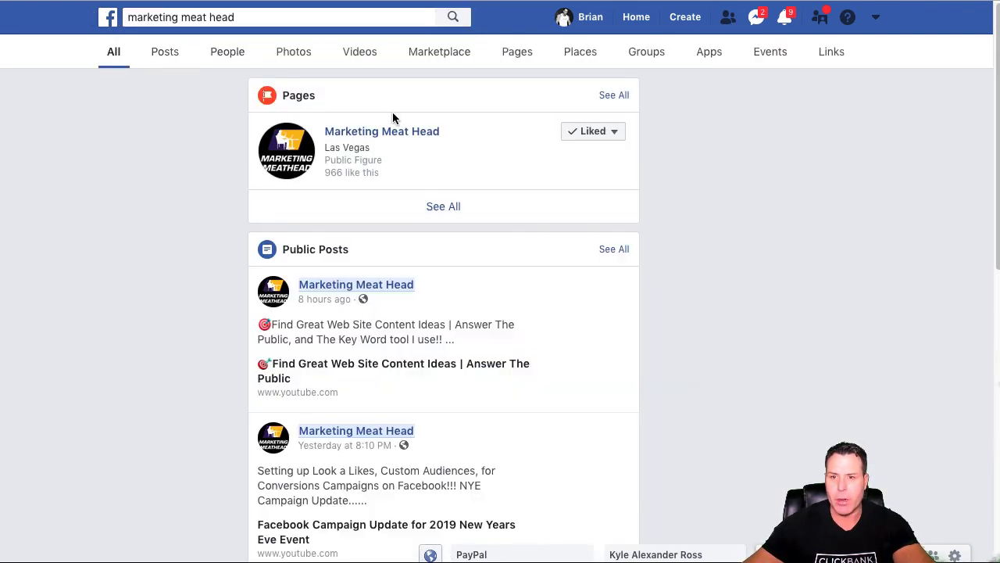
pyautogui.click(384, 133)
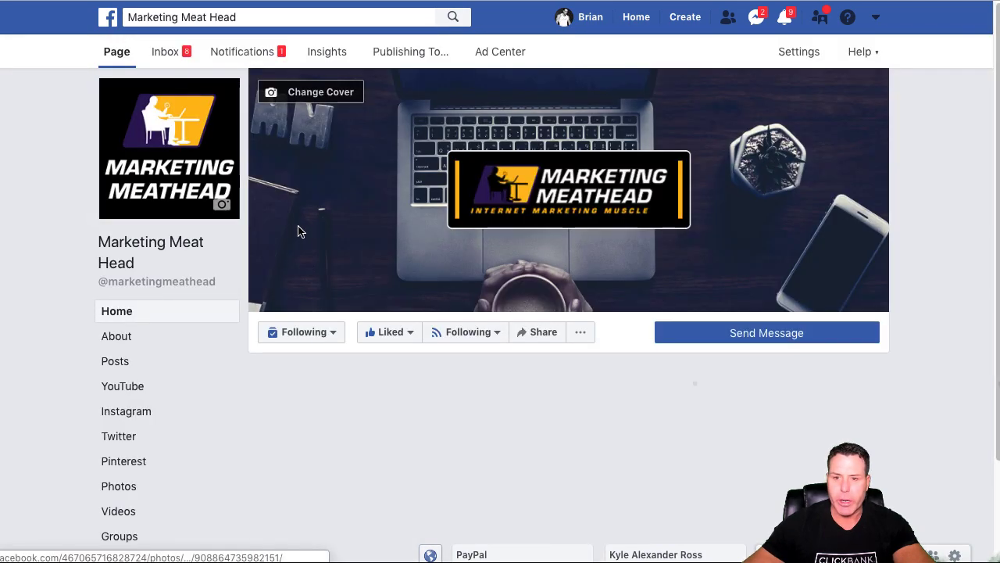
# Review the channel header and featured video on the Marketing Meat Head page's YouTube tab.
pyautogui.scroll(-2, 189, 442)
pyautogui.scroll(-2, 189, 442)
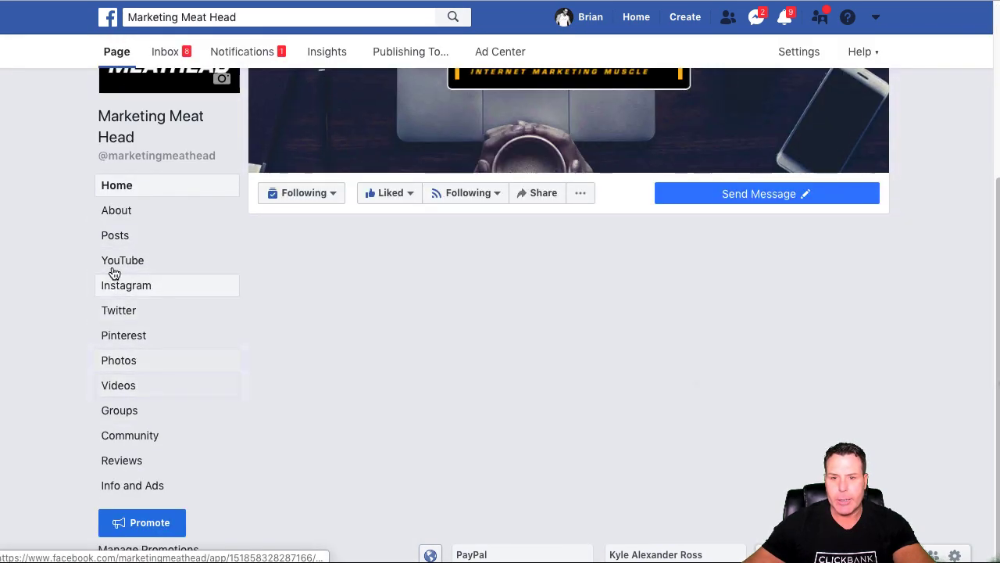
pyautogui.click(116, 269)
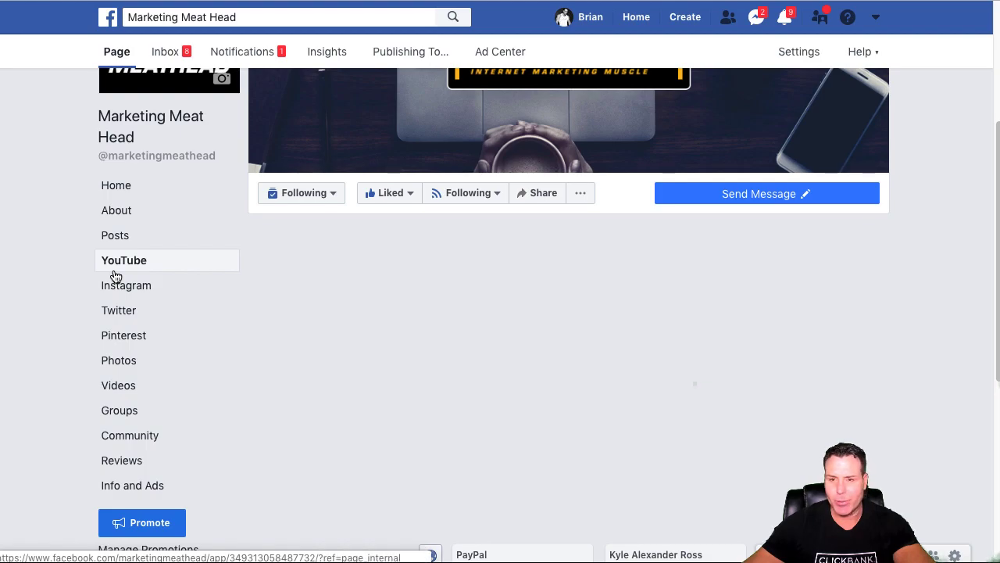
pyautogui.scroll(-2, 471, 430)
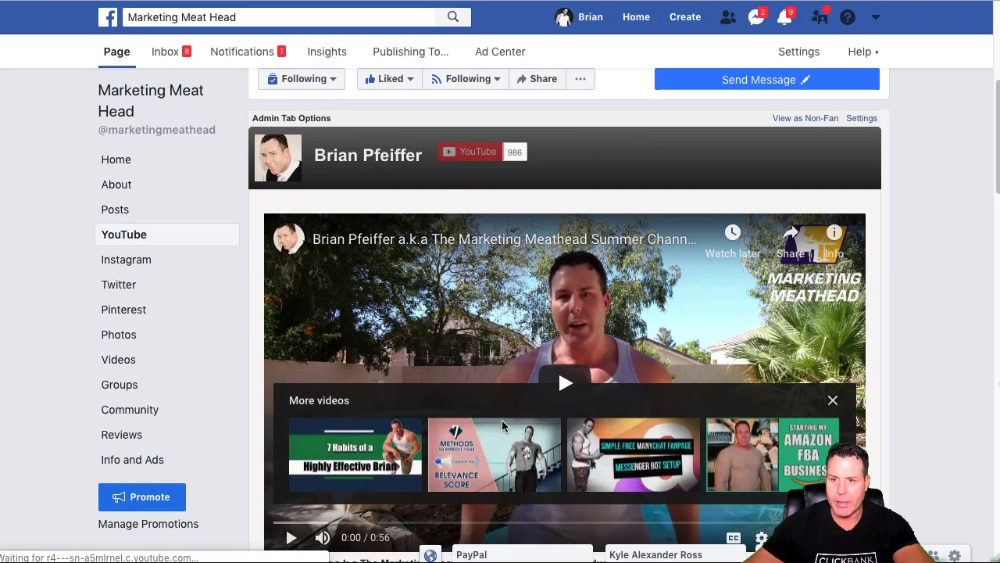
pyautogui.scroll(-2, 612, 288)
pyautogui.scroll(8, 469, 305)
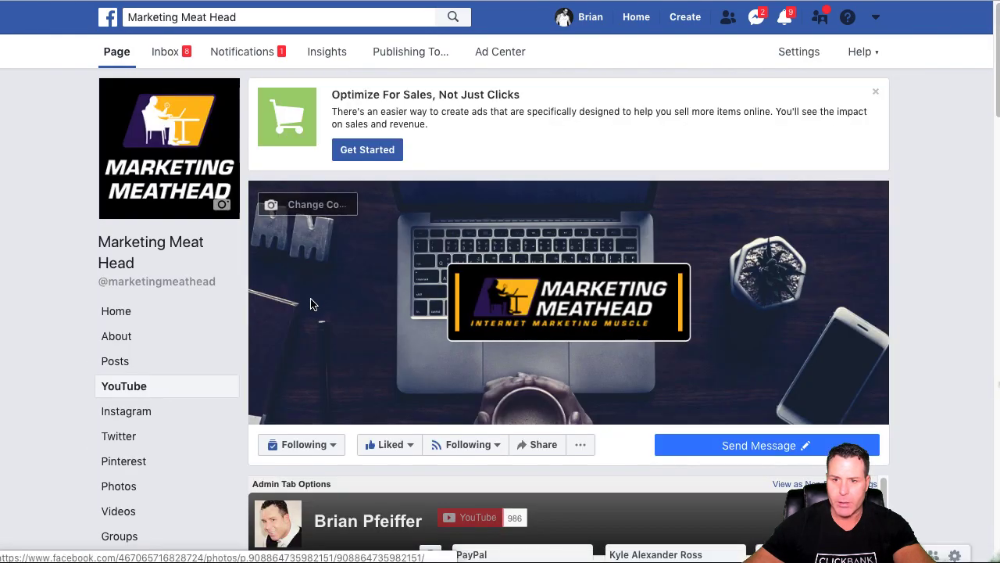
# Check the profile header on the Marketing Meat Head page's Instagram tab and the tweets on its Twitter tab.
pyautogui.click(133, 417)
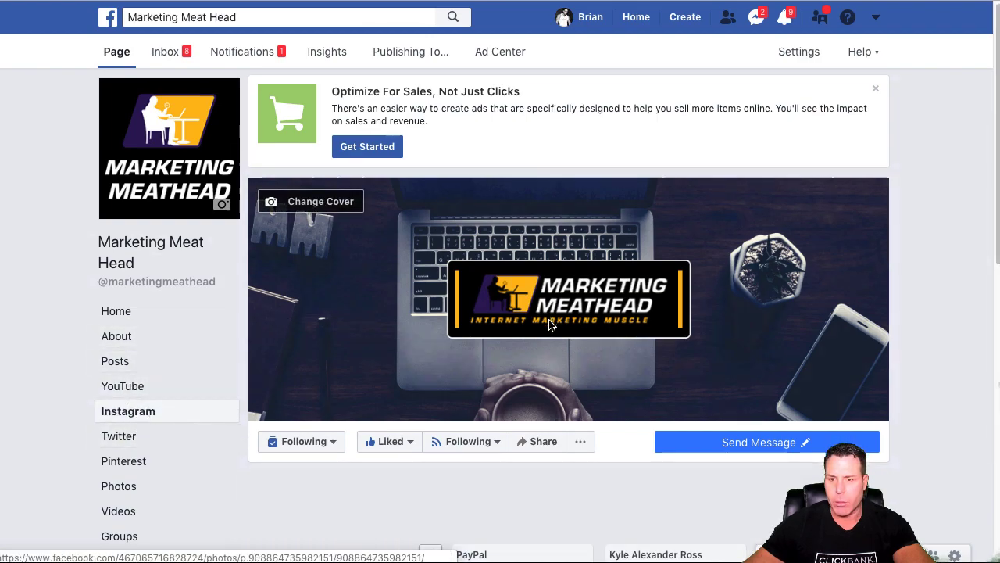
pyautogui.scroll(-3, 284, 274)
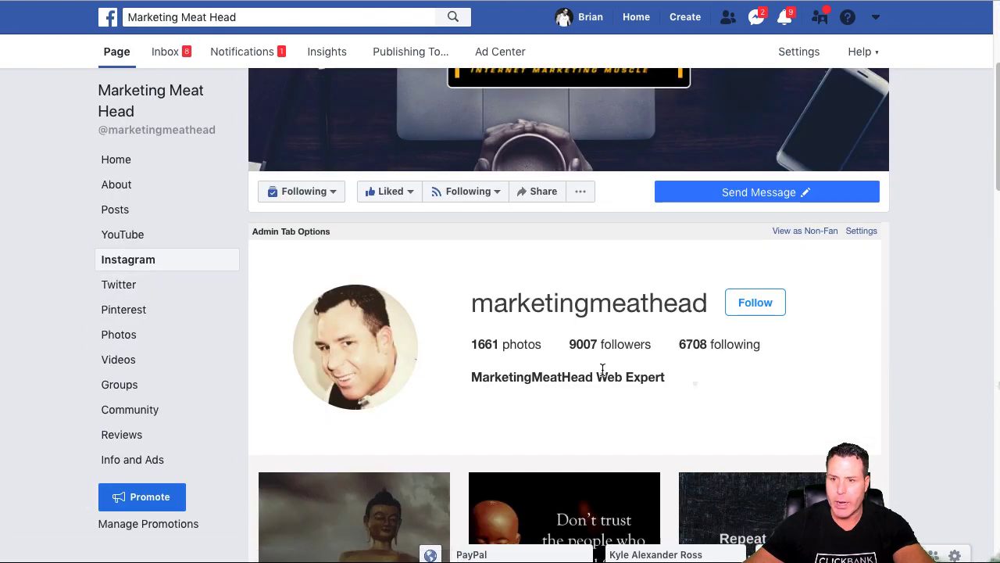
pyautogui.click(137, 288)
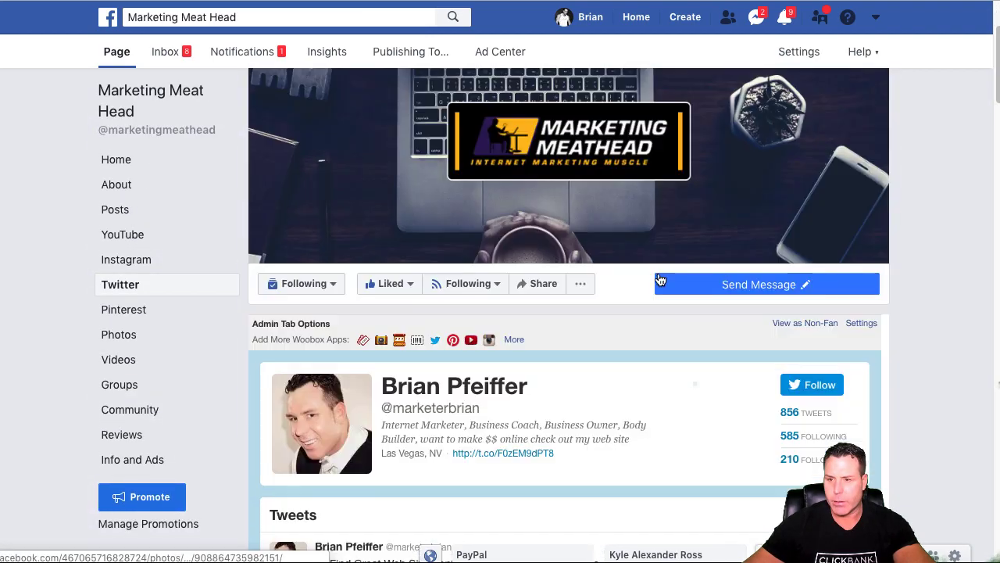
pyautogui.scroll(-2, 521, 387)
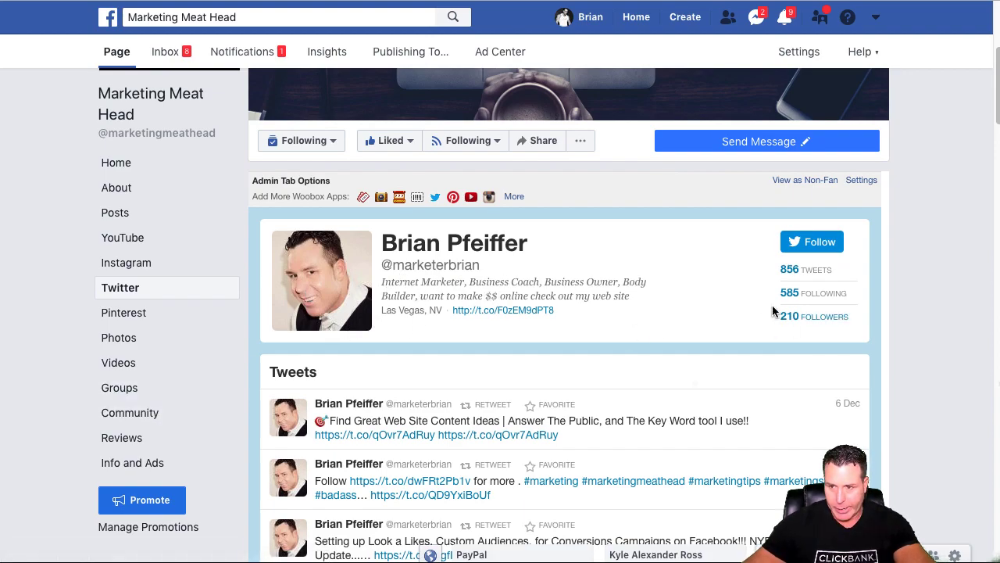
# Look through the boards on the Marketing Meat Head page's Pinterest tab and return to its Home tab.
pyautogui.click(129, 313)
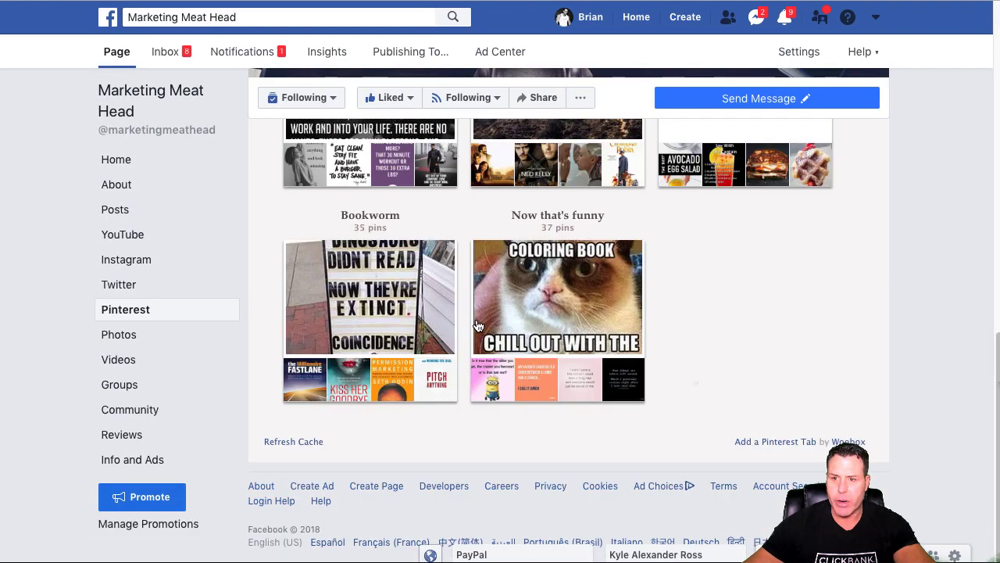
pyautogui.scroll(-3, 478, 325)
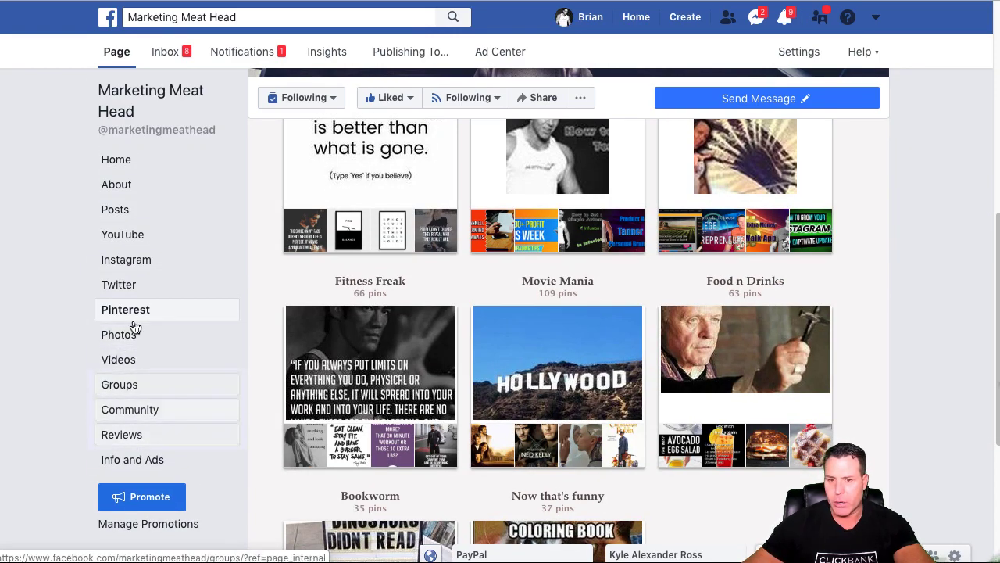
pyautogui.scroll(3, 222, 252)
pyautogui.scroll(3, 223, 250)
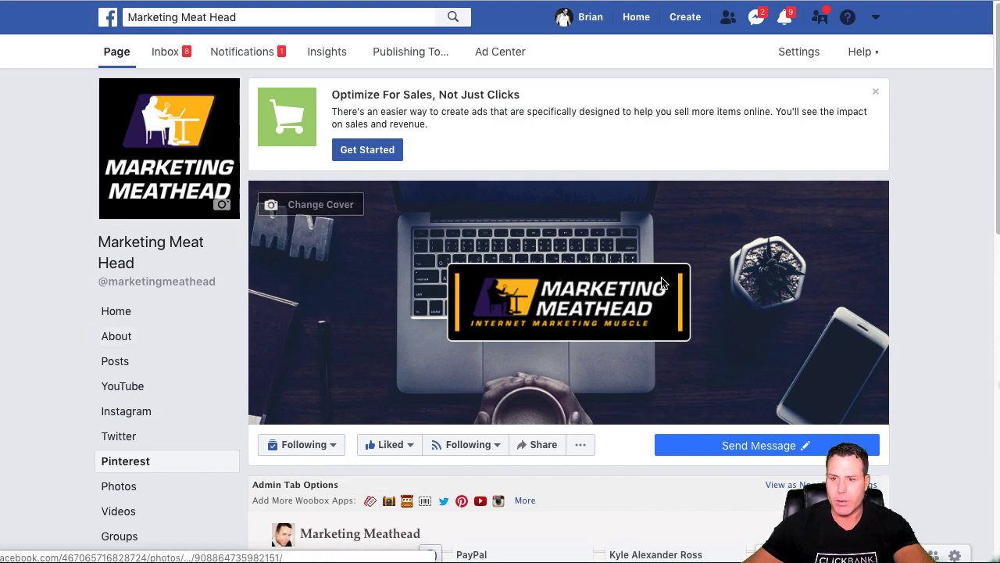
pyautogui.scroll(-3, 554, 383)
pyautogui.scroll(-7, 524, 369)
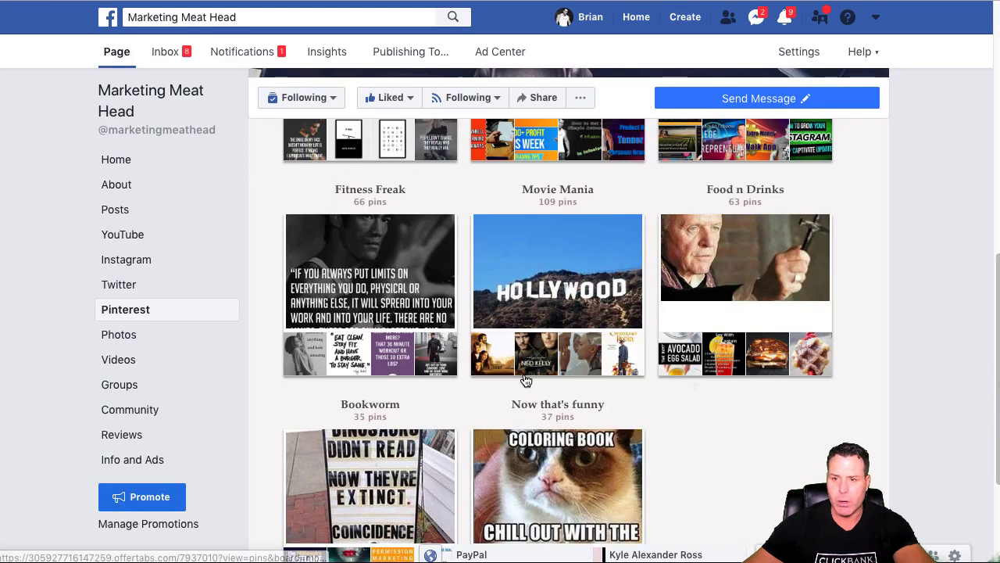
pyautogui.scroll(3, 569, 272)
pyautogui.scroll(7, 153, 329)
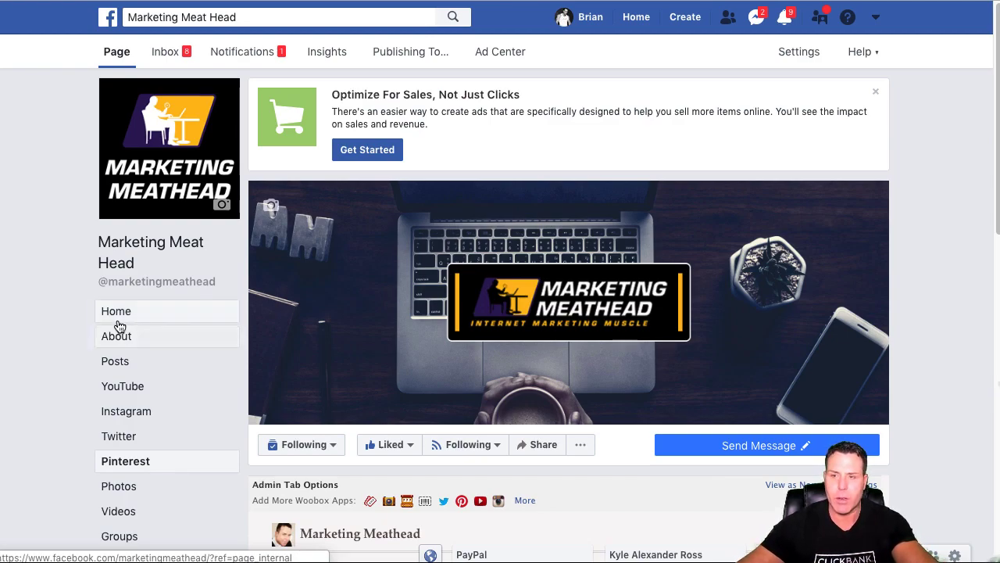
pyautogui.click(128, 319)
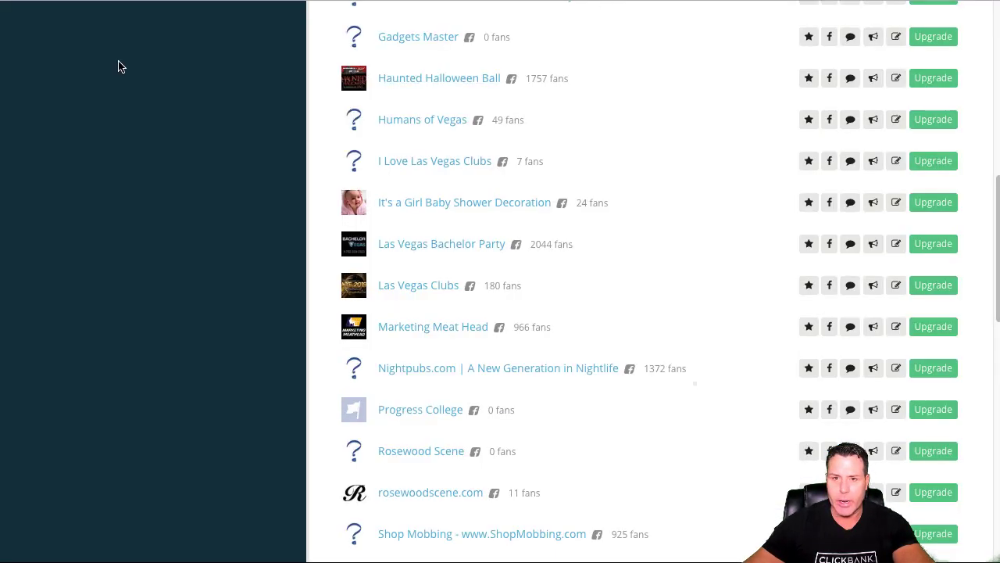
# Go to the Woobox campaigns for Bachelorette Vegas and display the landing page templates for creating a campaign.
pyautogui.scroll(13, 325, 196)
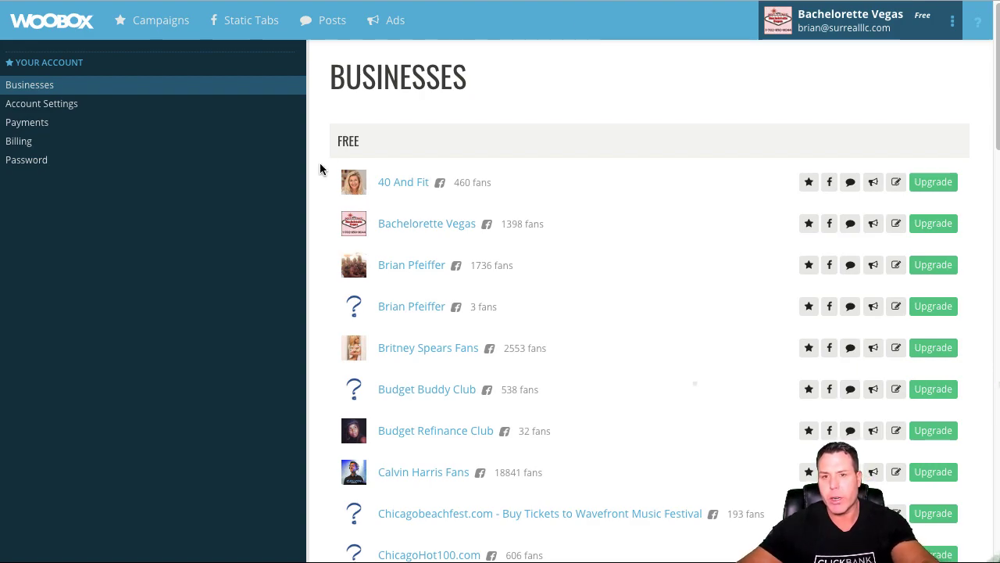
pyautogui.click(155, 26)
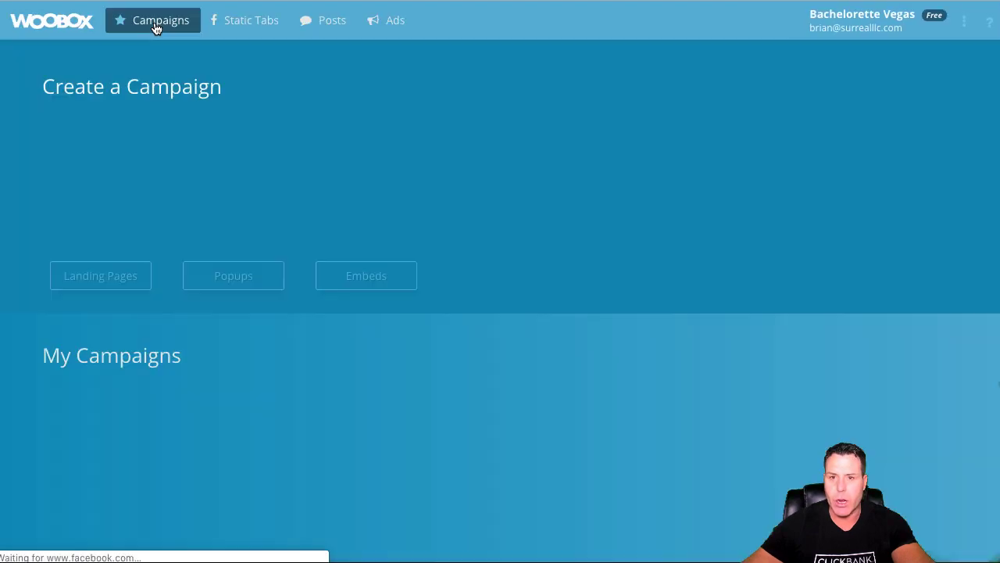
pyautogui.click(147, 269)
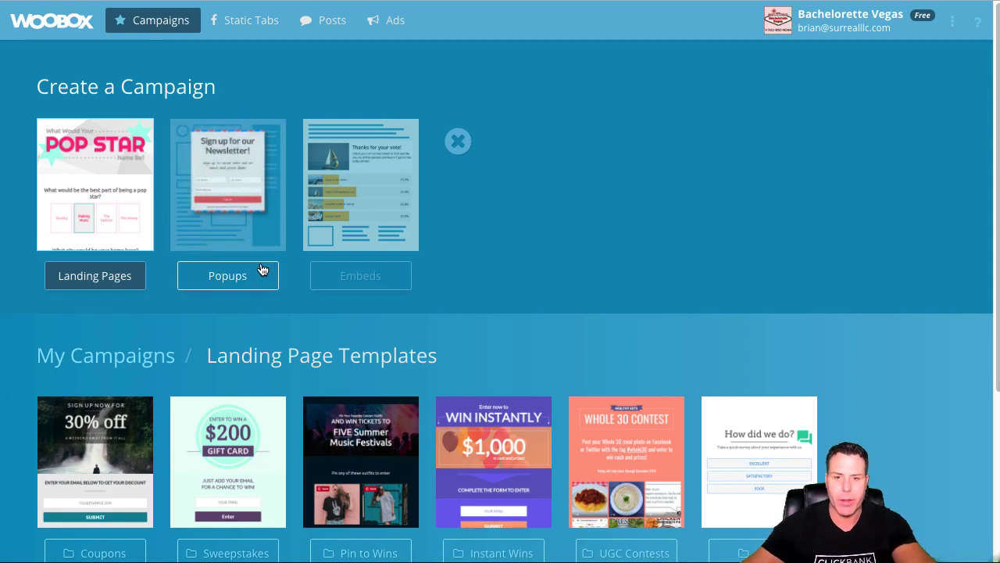
# Look over the landing page template categories, from Coupons, Sweepstakes and UGC Contests to Quizzes, Forms and Downloads.
pyautogui.scroll(-2, 264, 274)
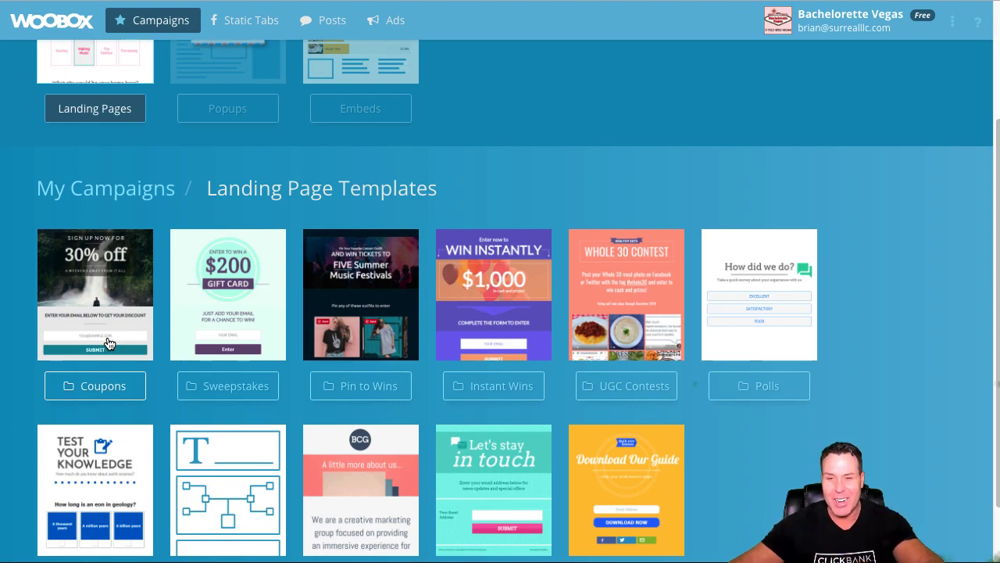
pyautogui.scroll(-1, 297, 349)
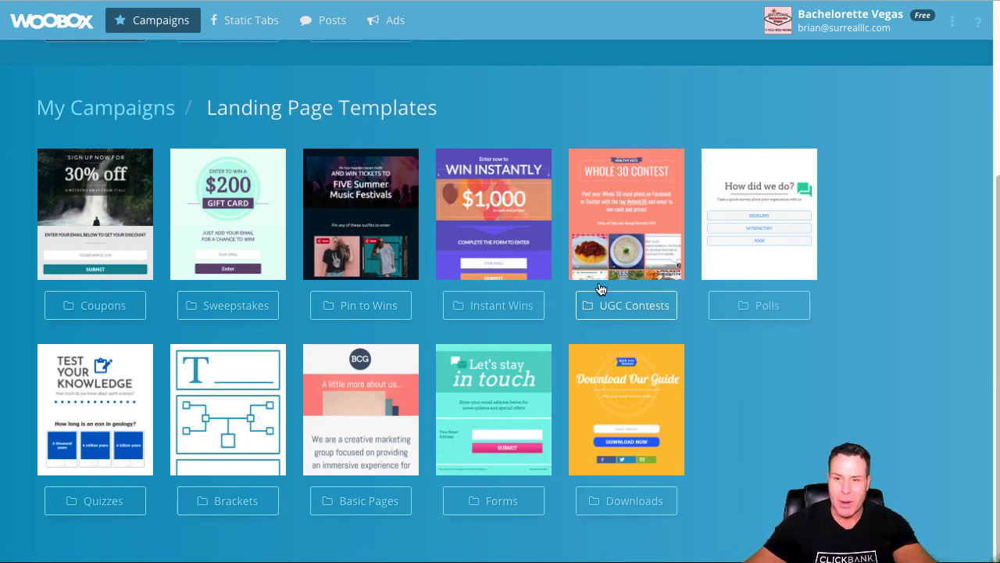
pyautogui.scroll(2, 594, 297)
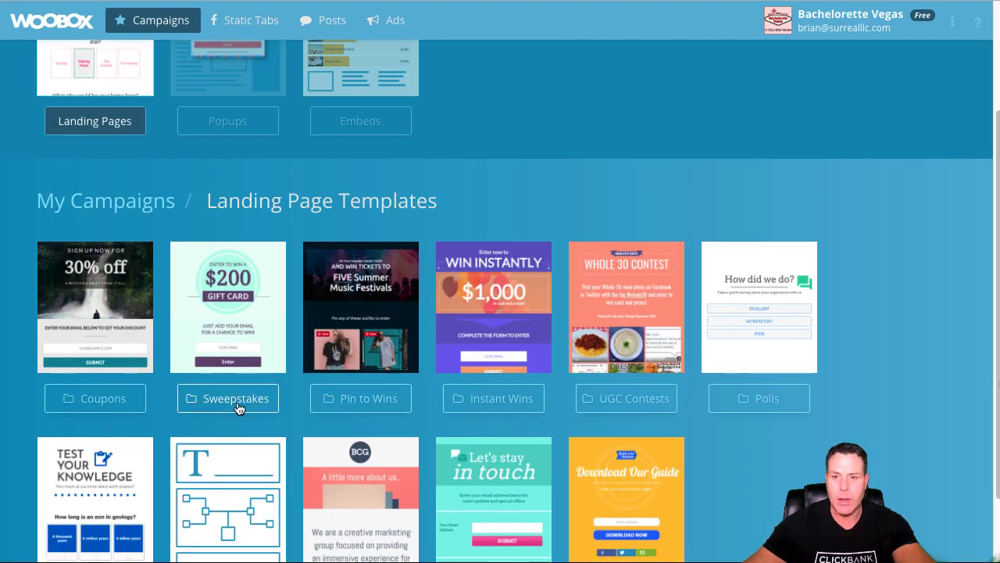
pyautogui.scroll(-1, 648, 407)
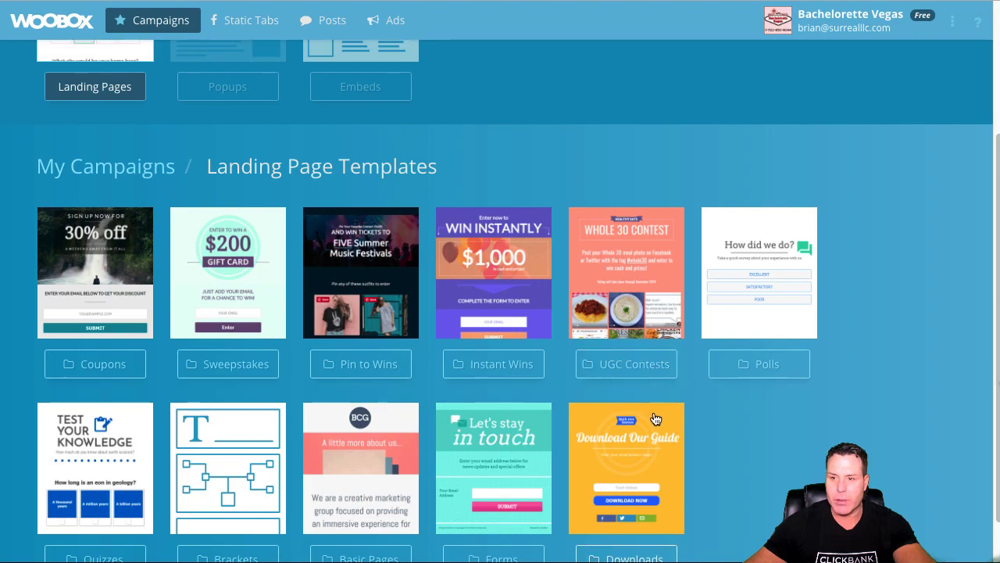
pyautogui.scroll(-1, 655, 420)
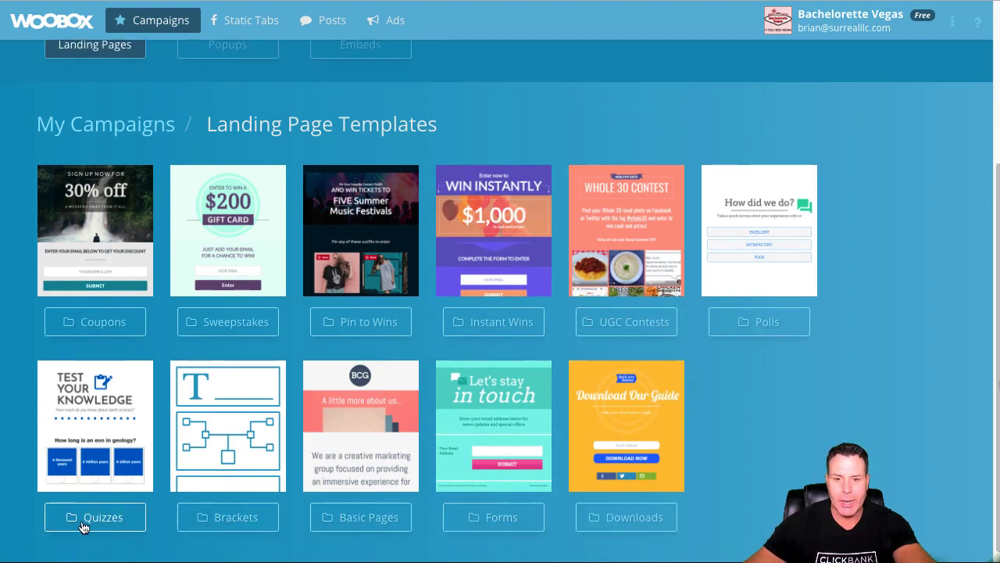
pyautogui.scroll(1, 152, 406)
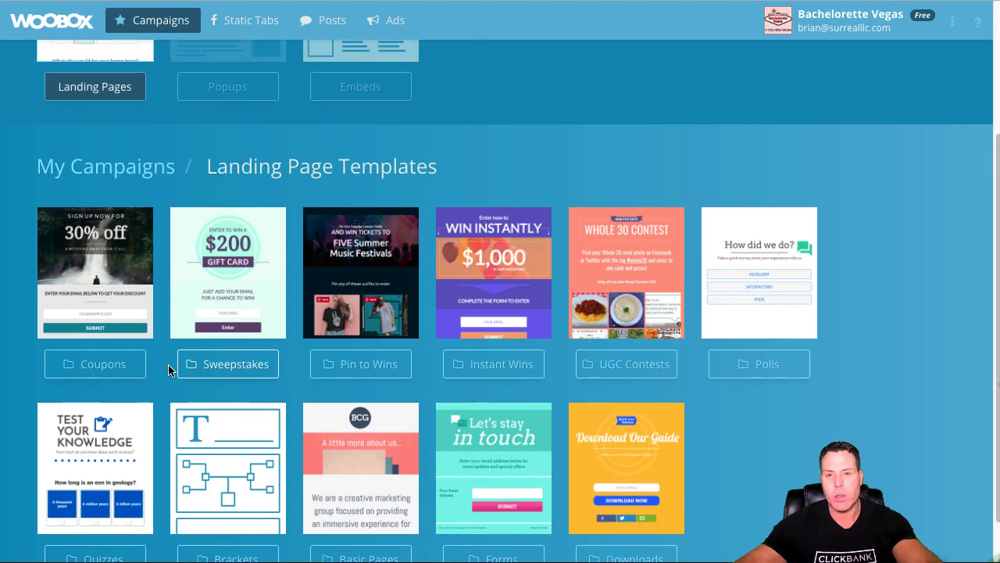